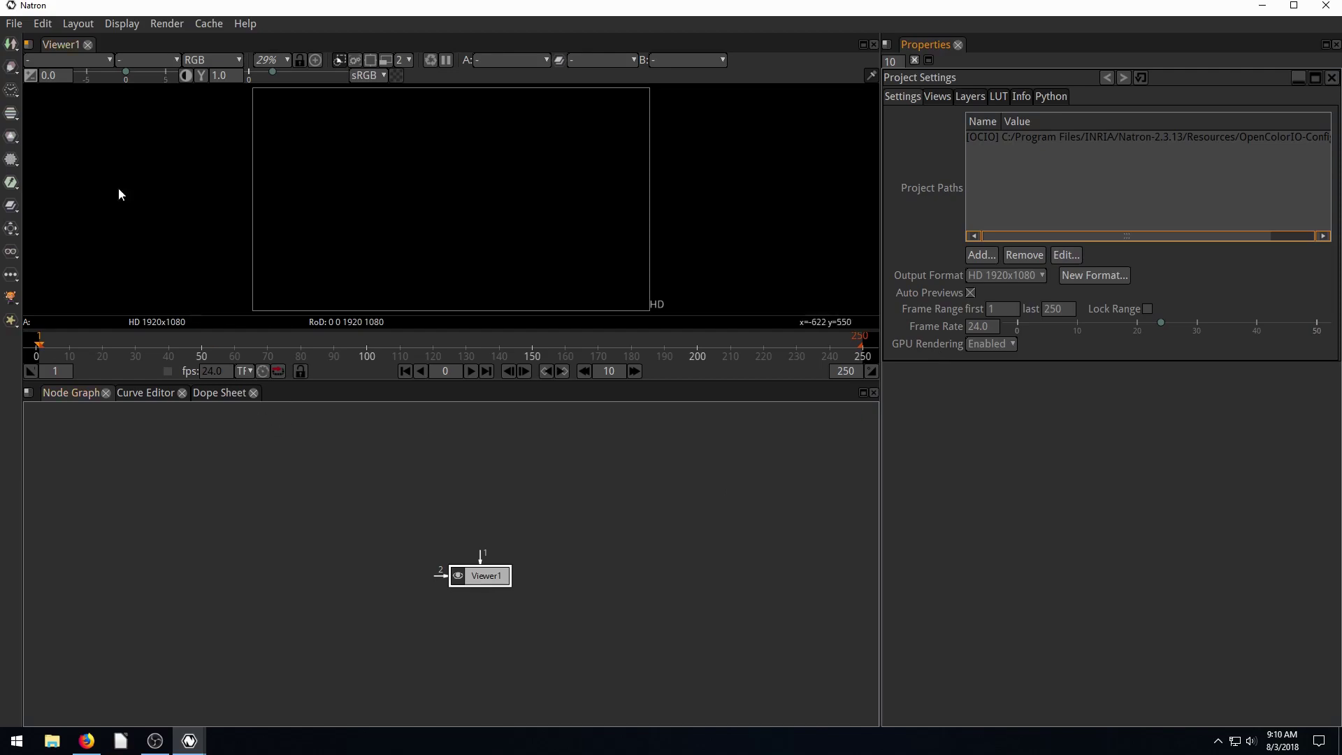
Add a Roto node from the Image menu and move Roto1 up and left in the graph.
left_click(4, 69)
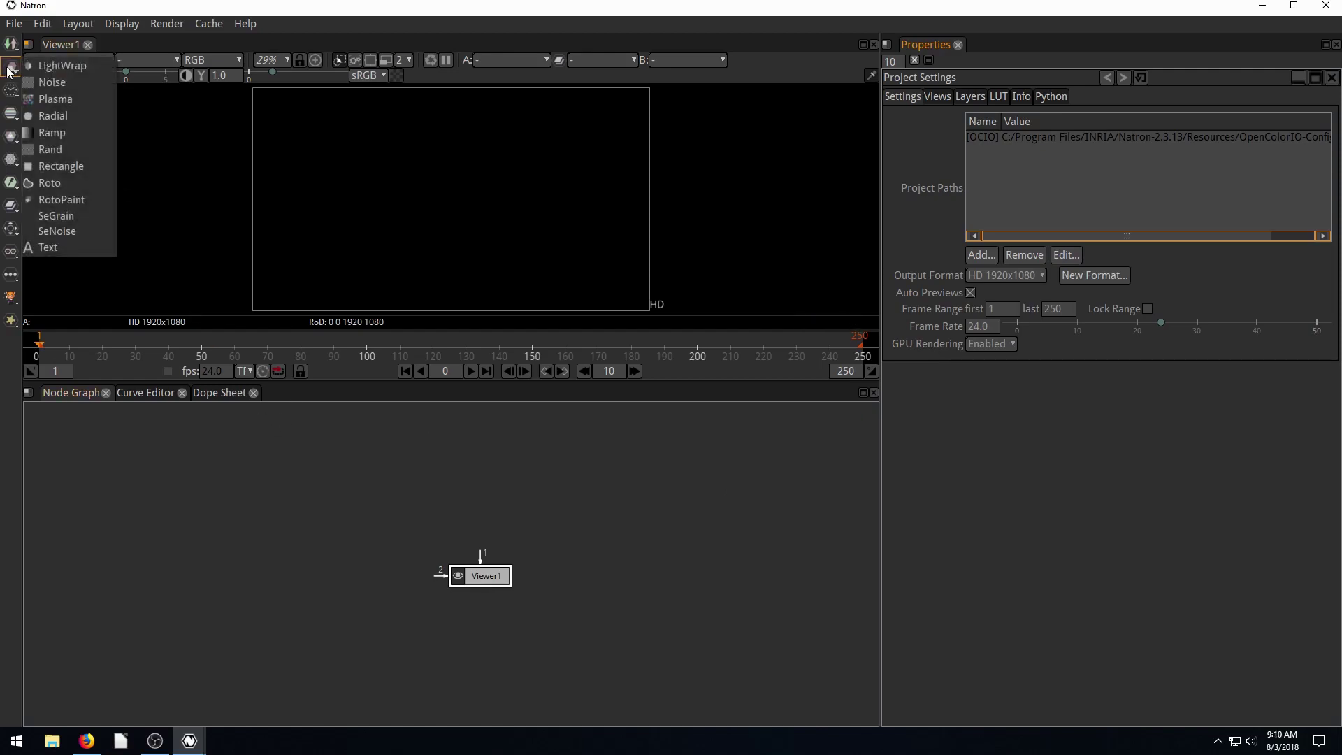
left_click(50, 184)
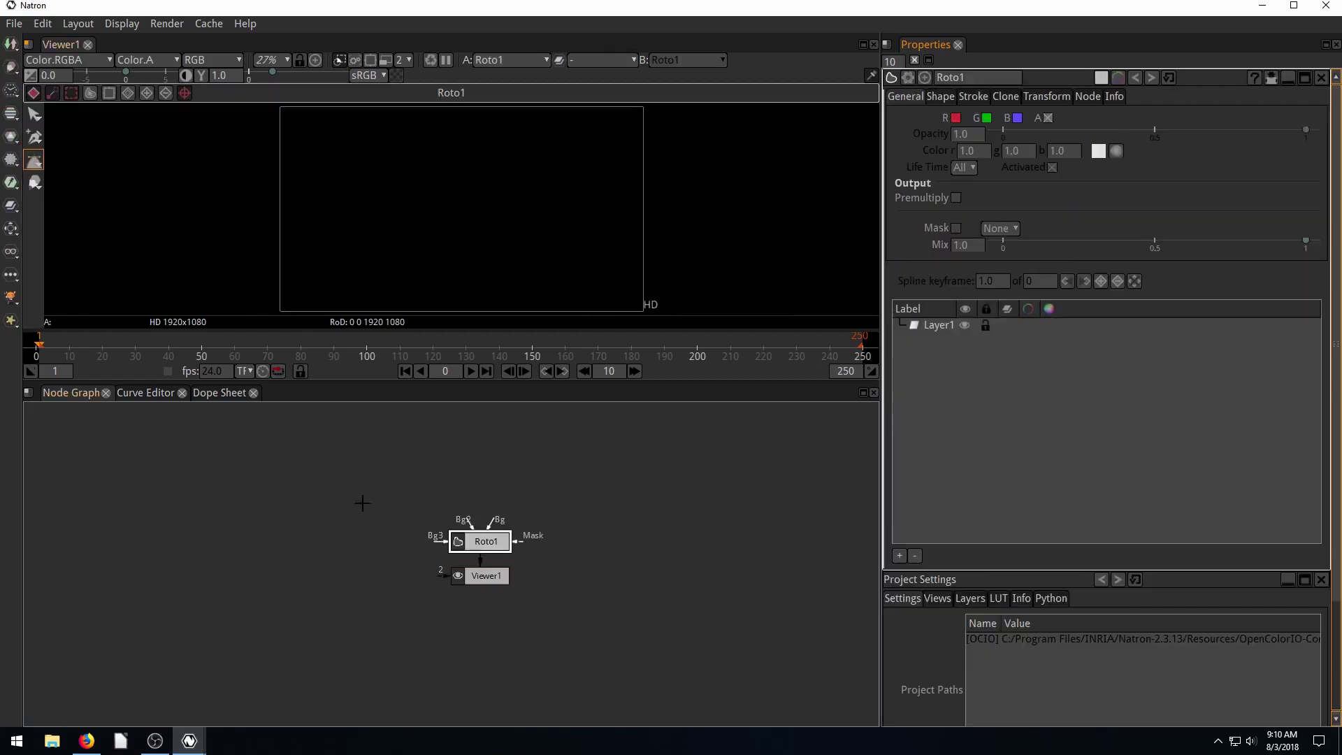
left_click_drag(480, 549, 308, 523)
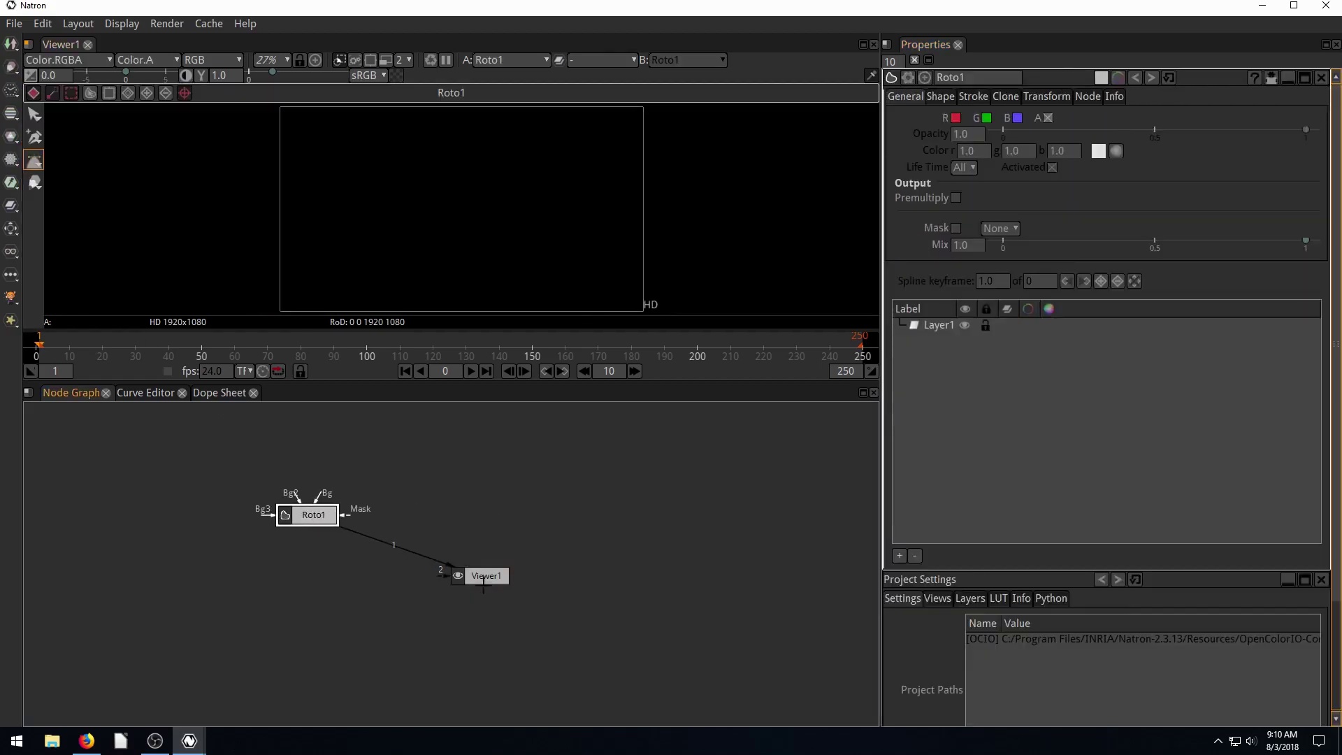
Enlarge the viewer above the node graph, fit the image, and select Roto1.
left_click(484, 580)
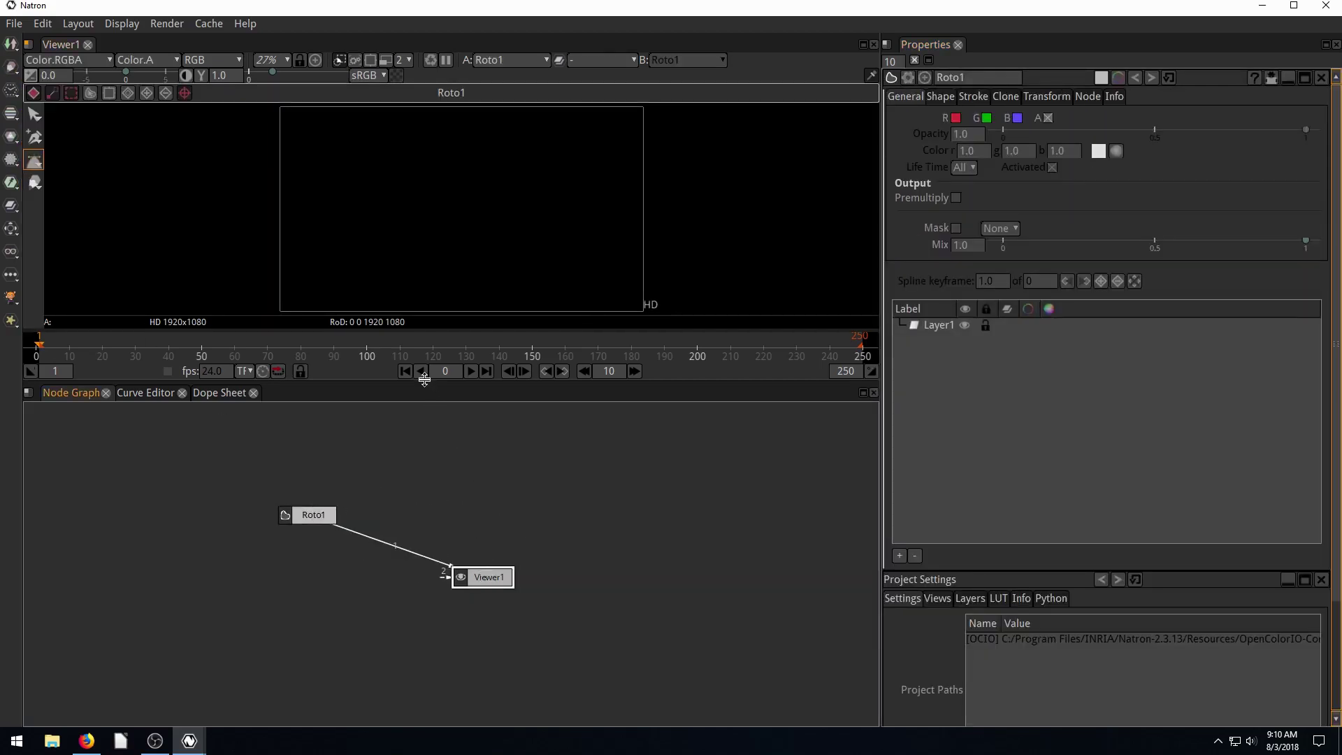
left_click_drag(424, 378, 434, 518)
key("f")
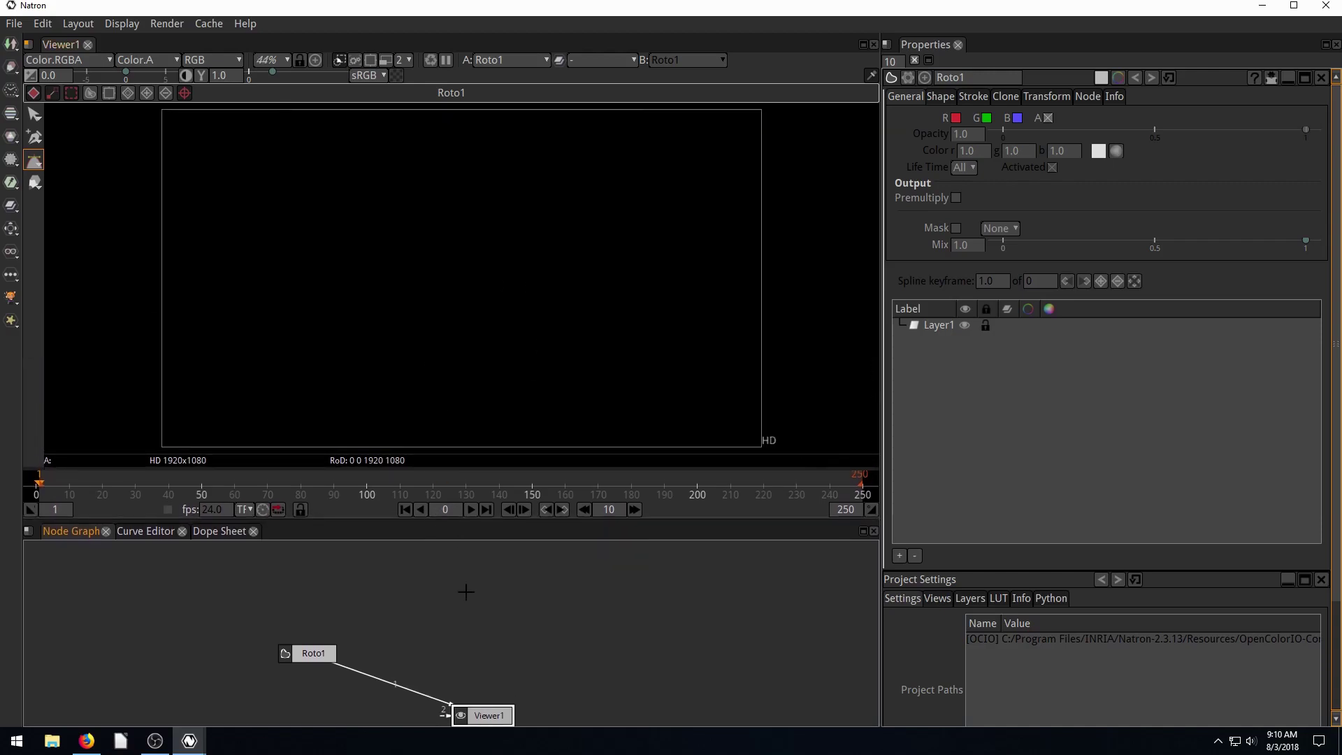
left_click(306, 654)
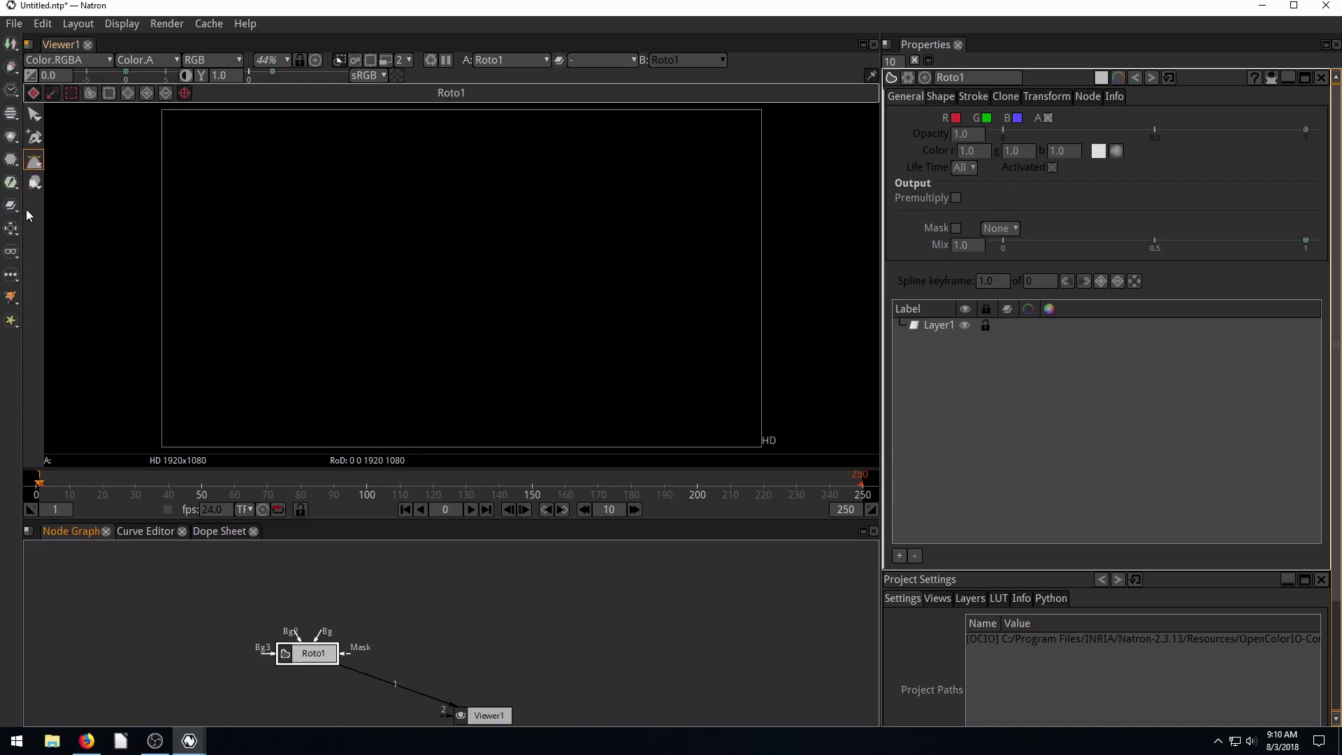
With the Bezier Tool, place six points tracing an arrow outline.
left_click(33, 167)
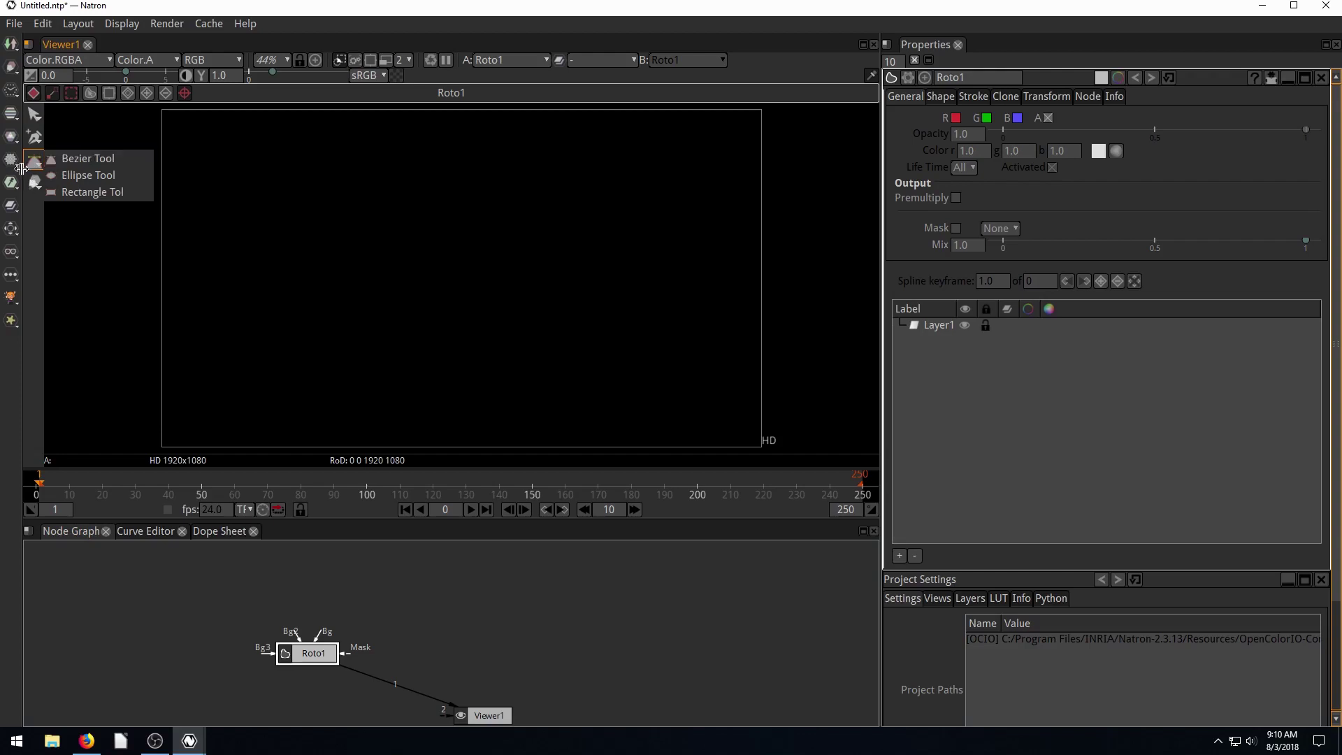
left_click(81, 161)
left_click(262, 173)
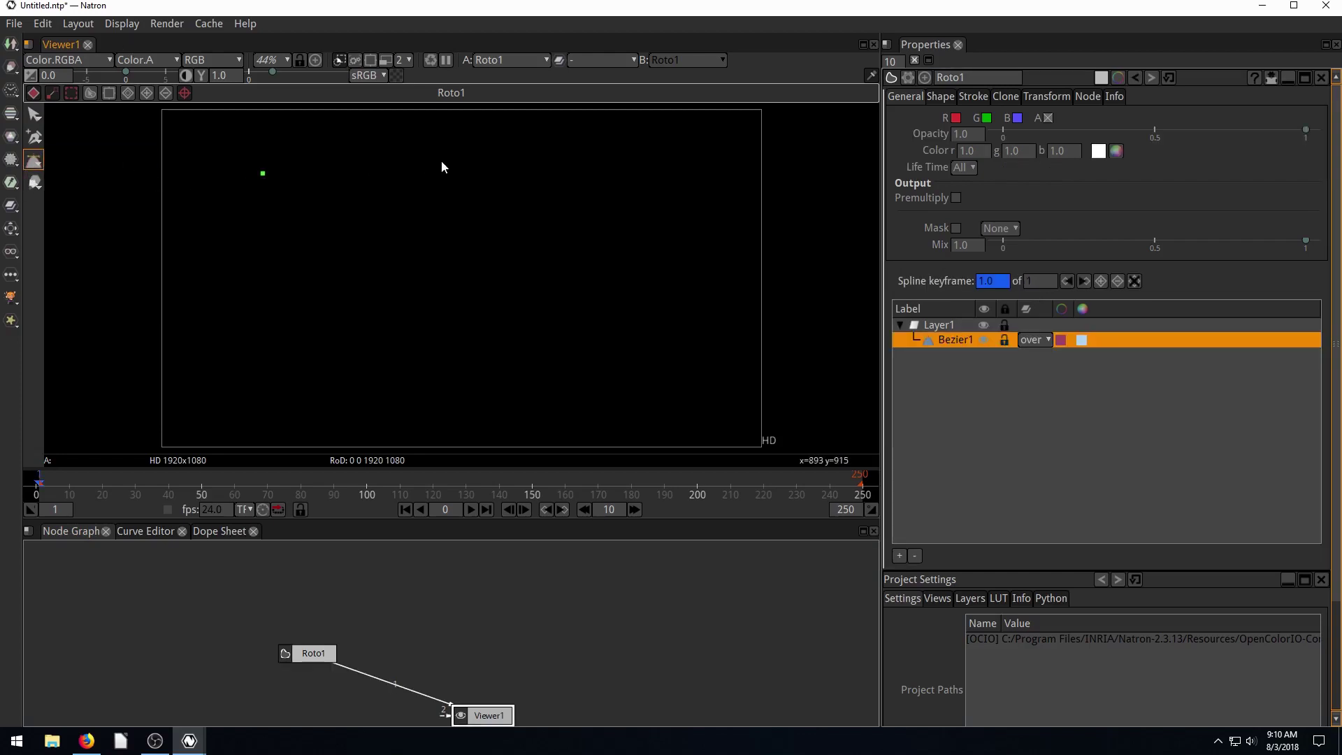
left_click(441, 160)
left_click(505, 270)
left_click(390, 336)
left_click(375, 261)
left_click(281, 323)
Add a curved tail, close the shape on its first point, and shift it right and down.
left_click_drag(225, 276, 300, 209)
left_click_drag(209, 193, 191, 192)
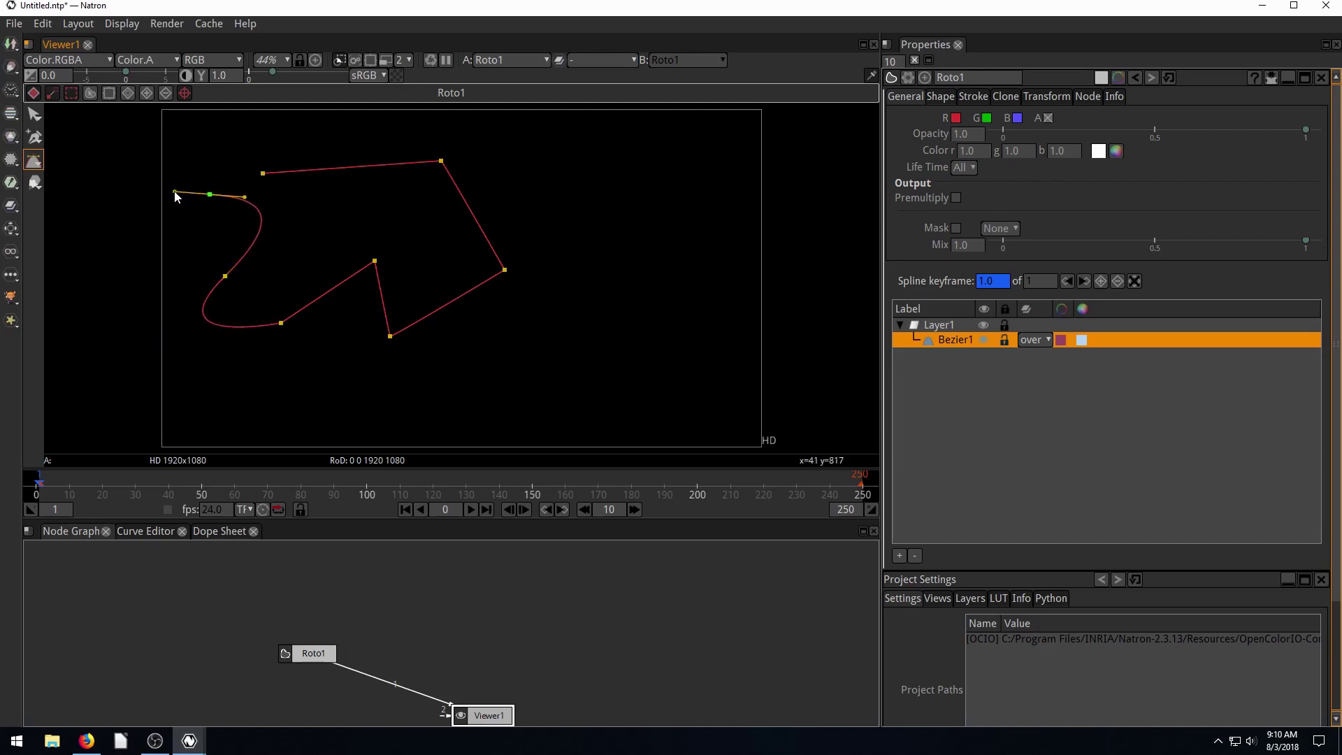
left_click(260, 173)
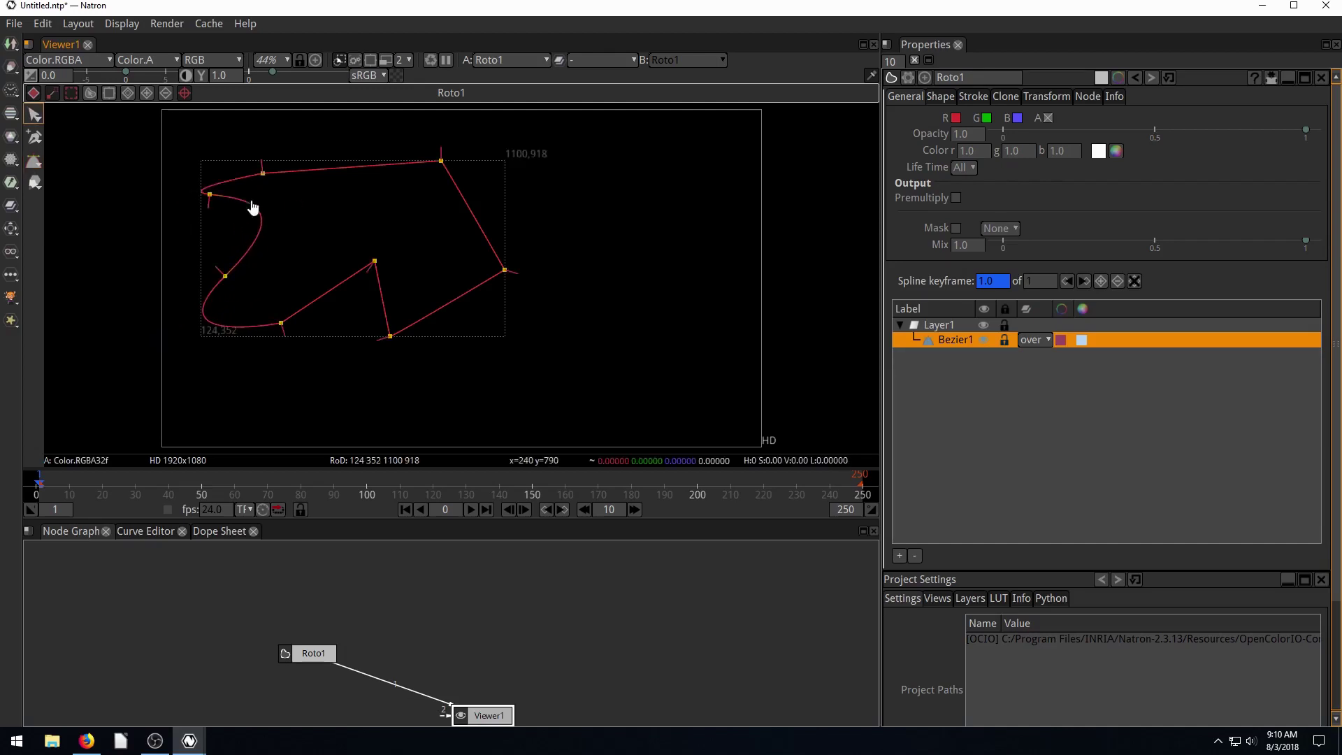
left_click_drag(326, 173, 380, 202)
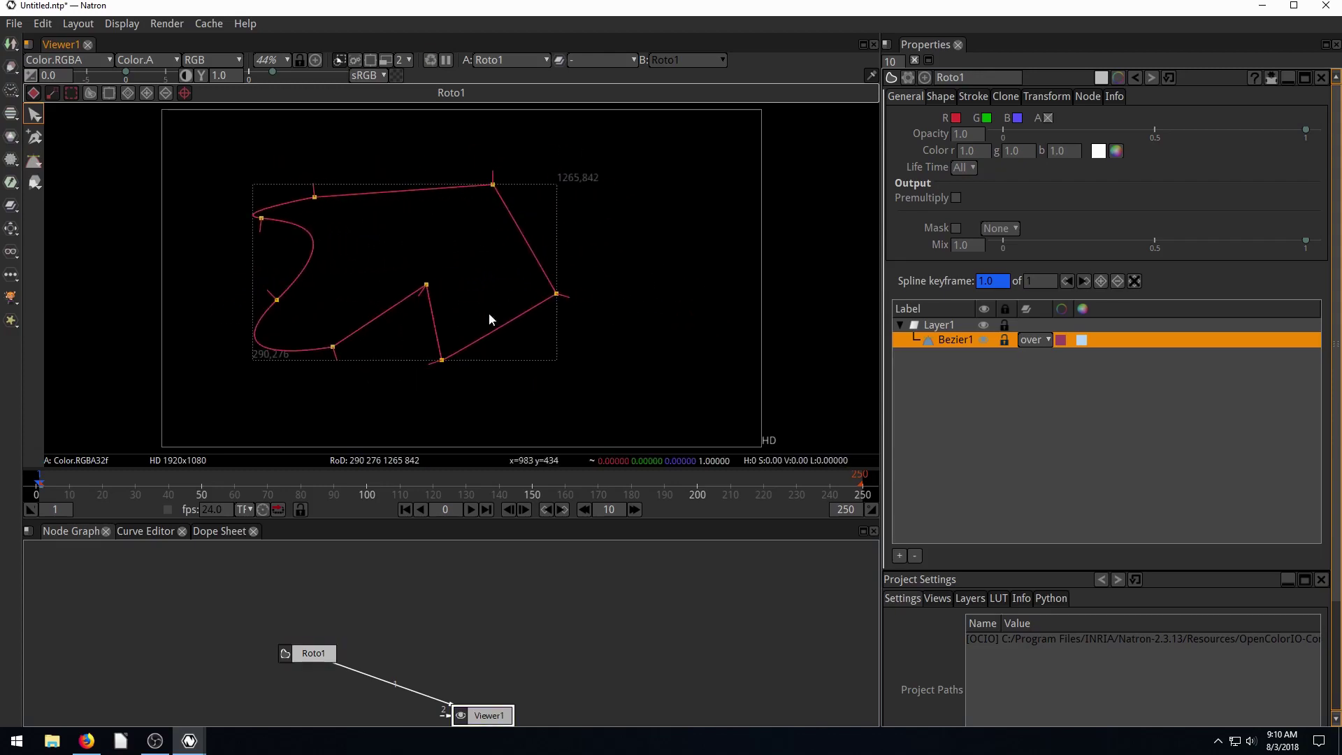
Toggle the shape's R, G and B outputs on to white, then off again.
left_click(1017, 119)
left_click(1016, 119)
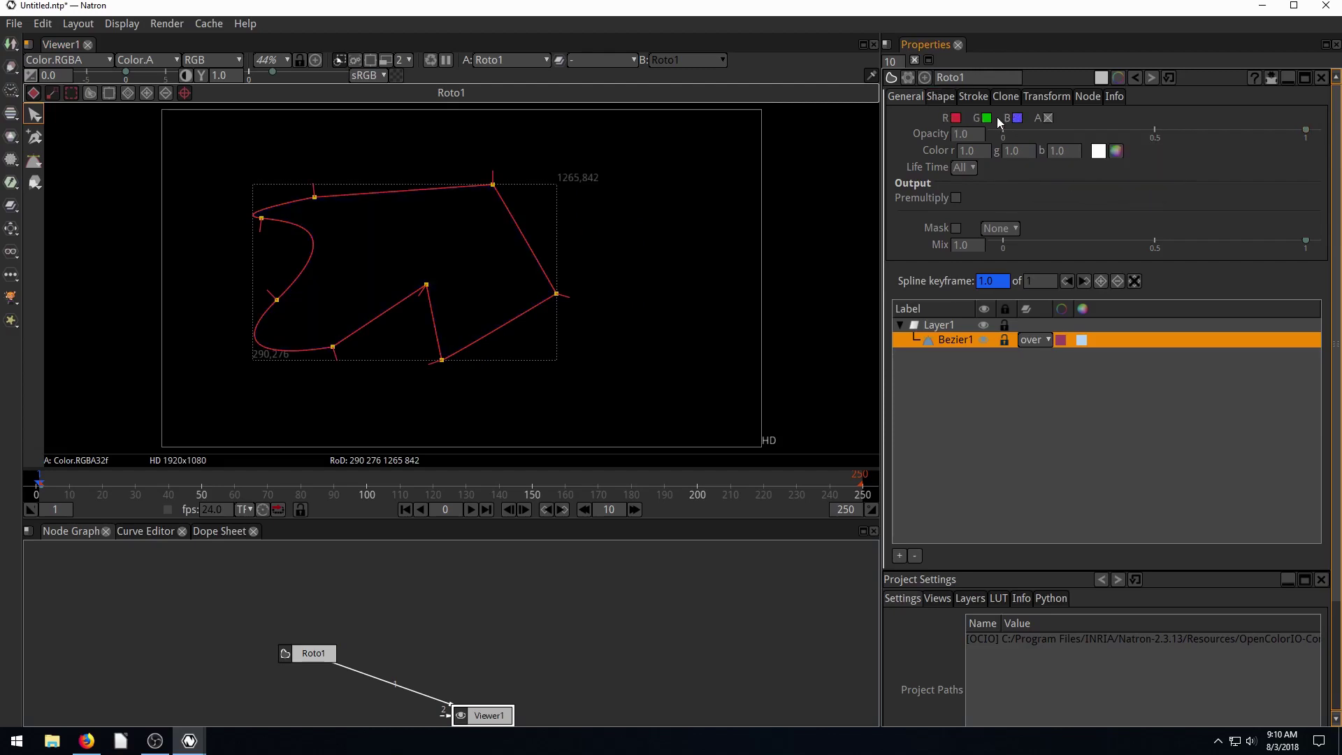
left_click(987, 118)
left_click(955, 118)
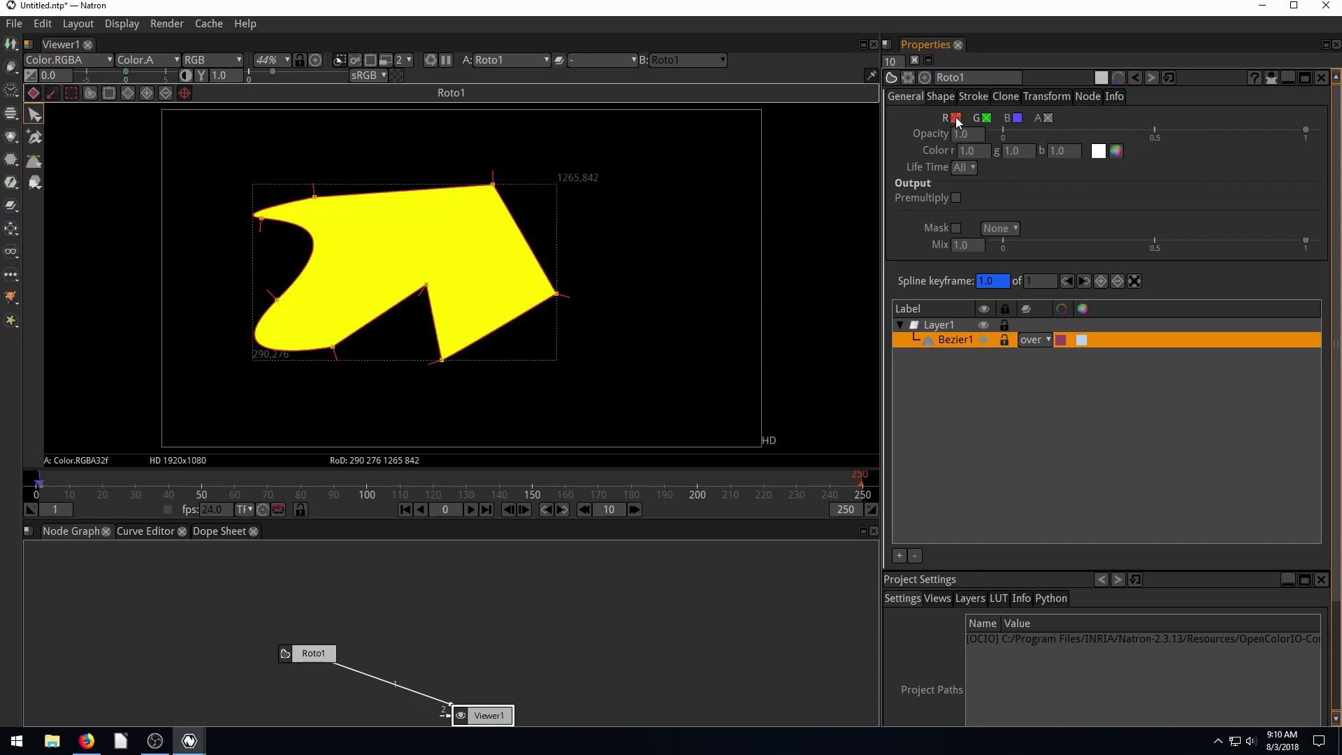
left_click(1018, 118)
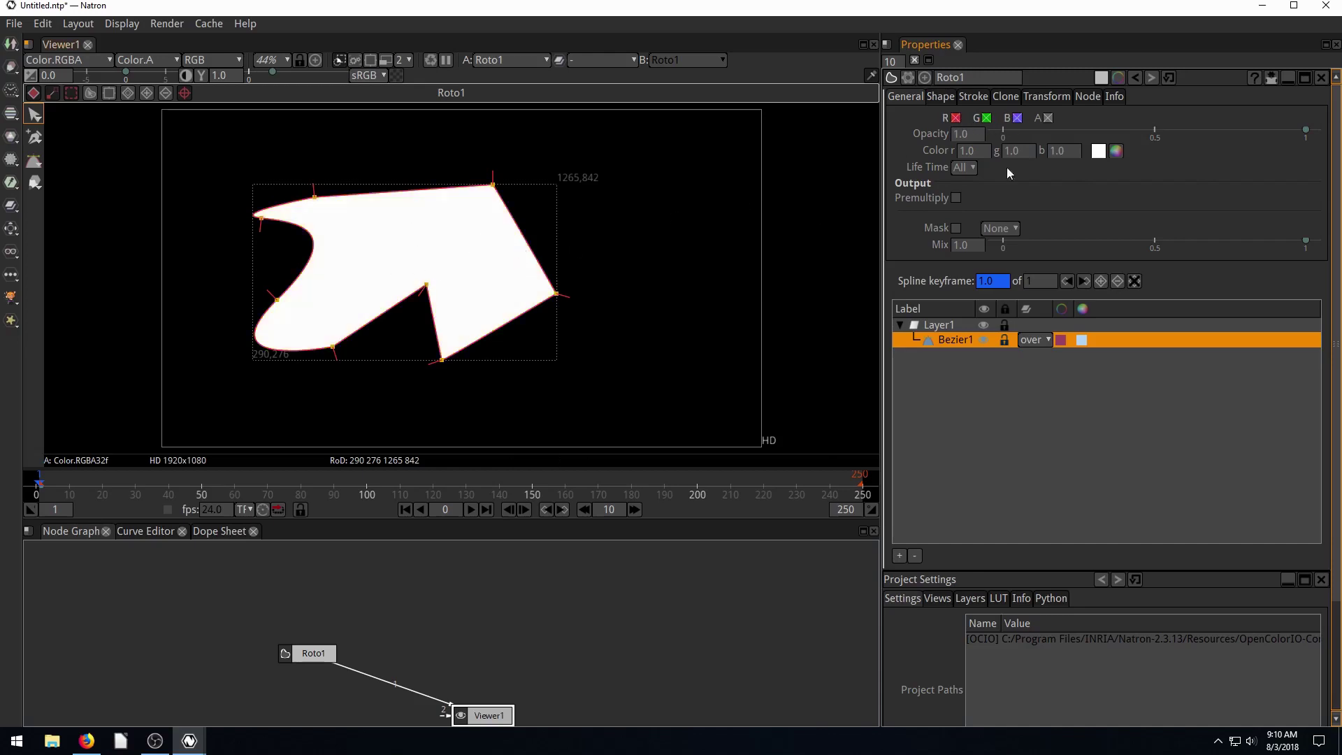
left_click(1018, 118)
left_click(987, 118)
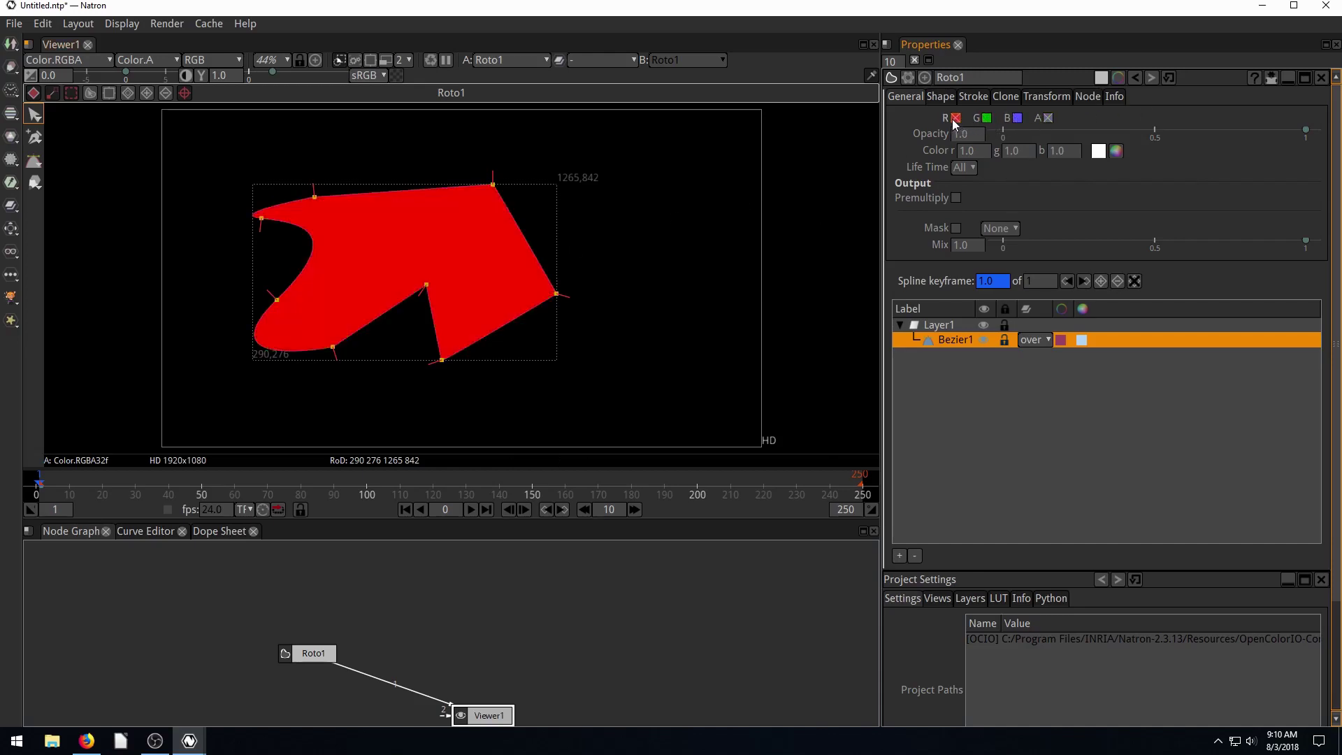
left_click(954, 118)
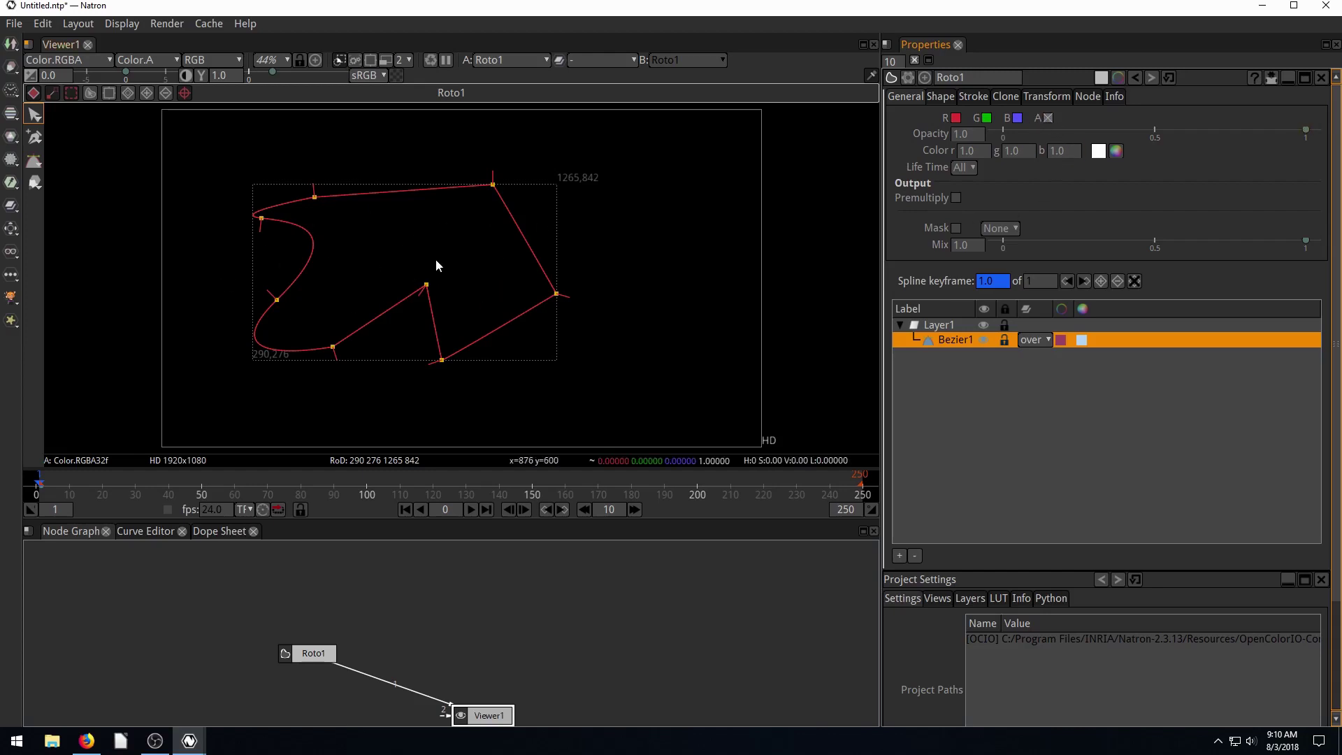
Show only the Alpha channel in the viewer, checking the checkerboard background briefly.
left_click(212, 61)
left_click(209, 154)
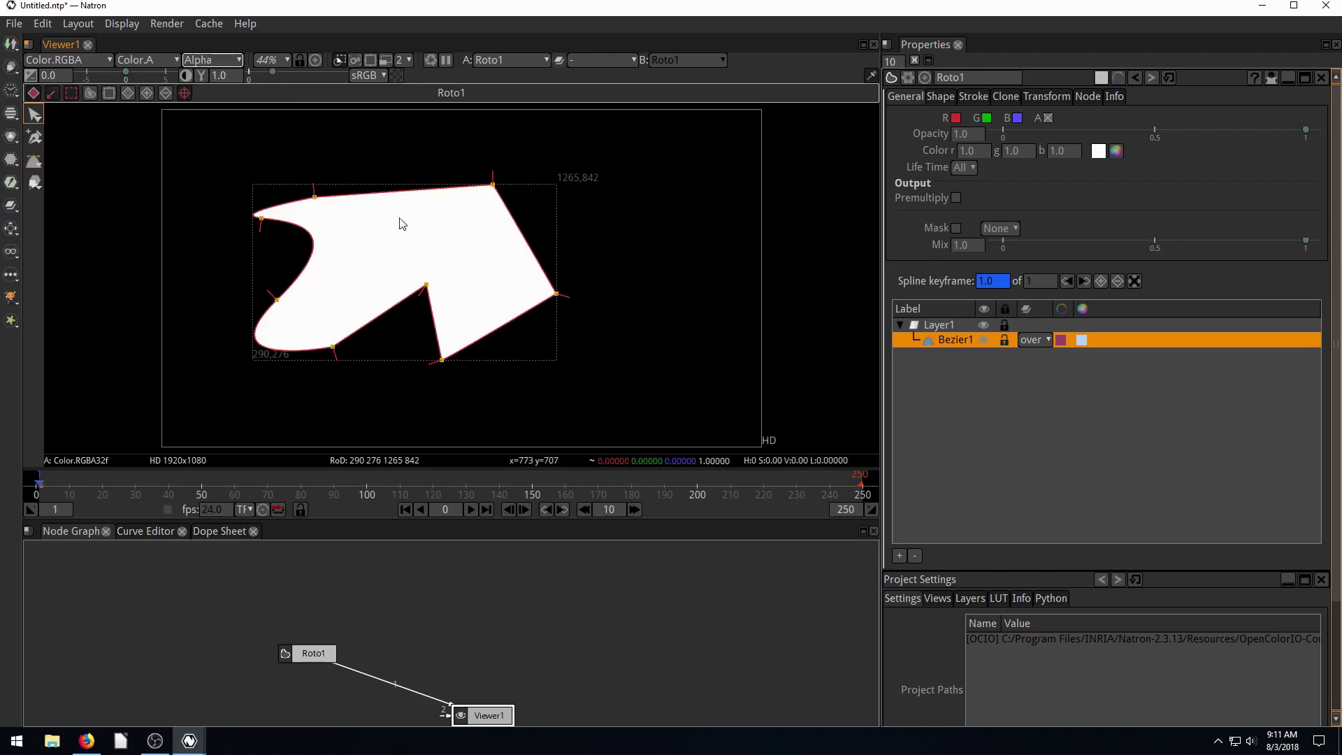
left_click(395, 75)
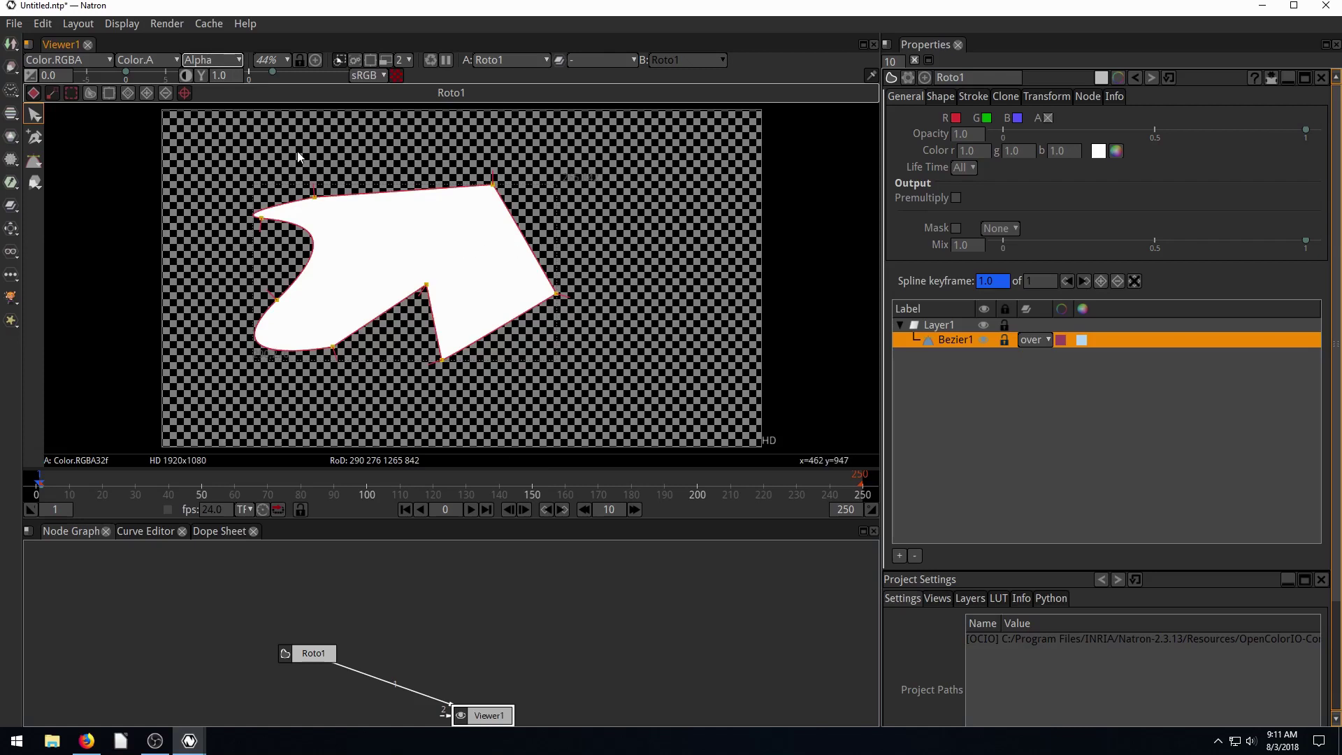
left_click(395, 75)
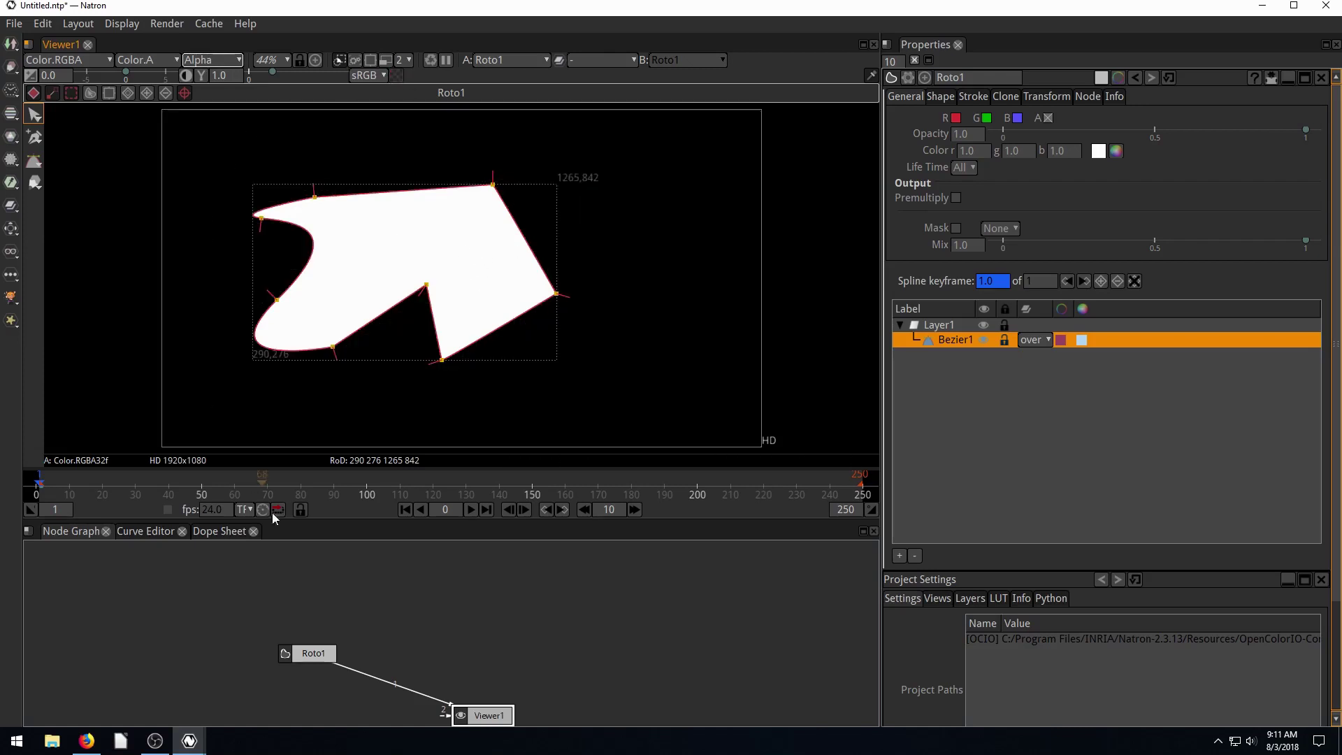
Reselect Bezier1 and move the arrow shape up and left.
left_click(356, 272)
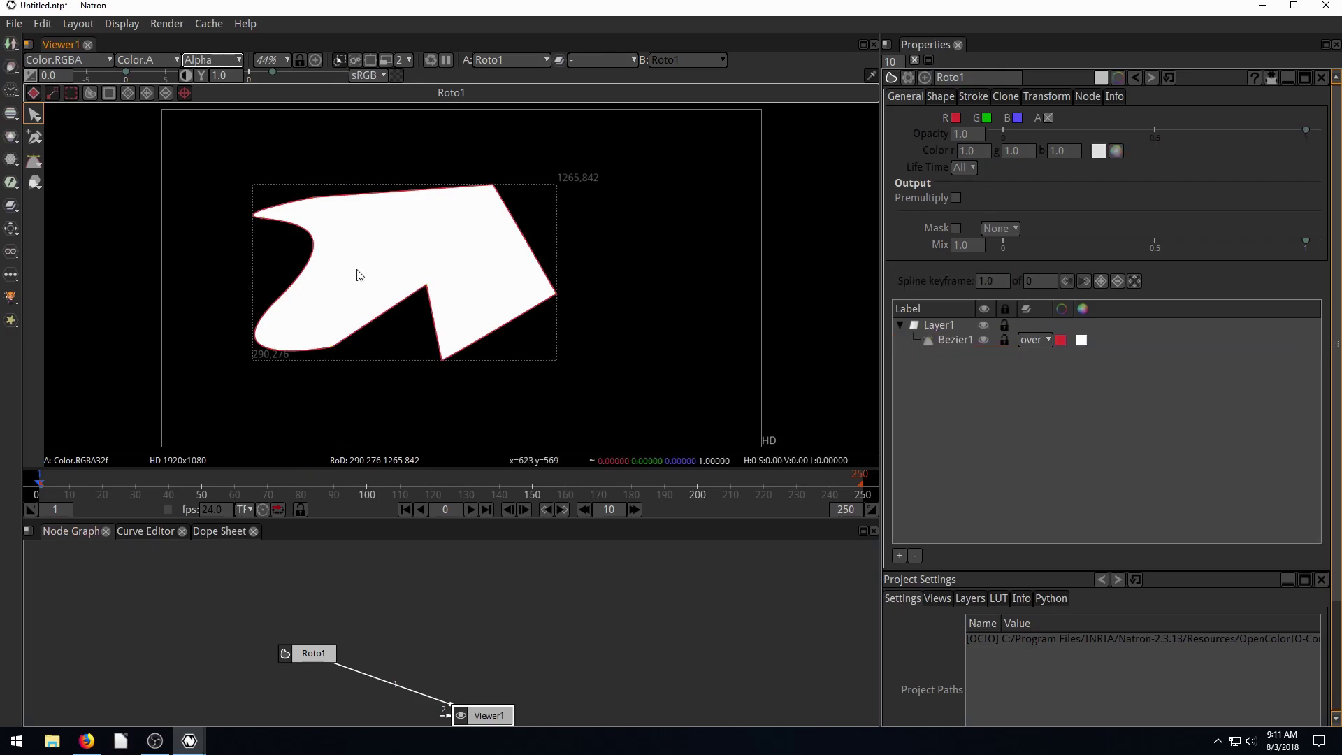
left_click(423, 297)
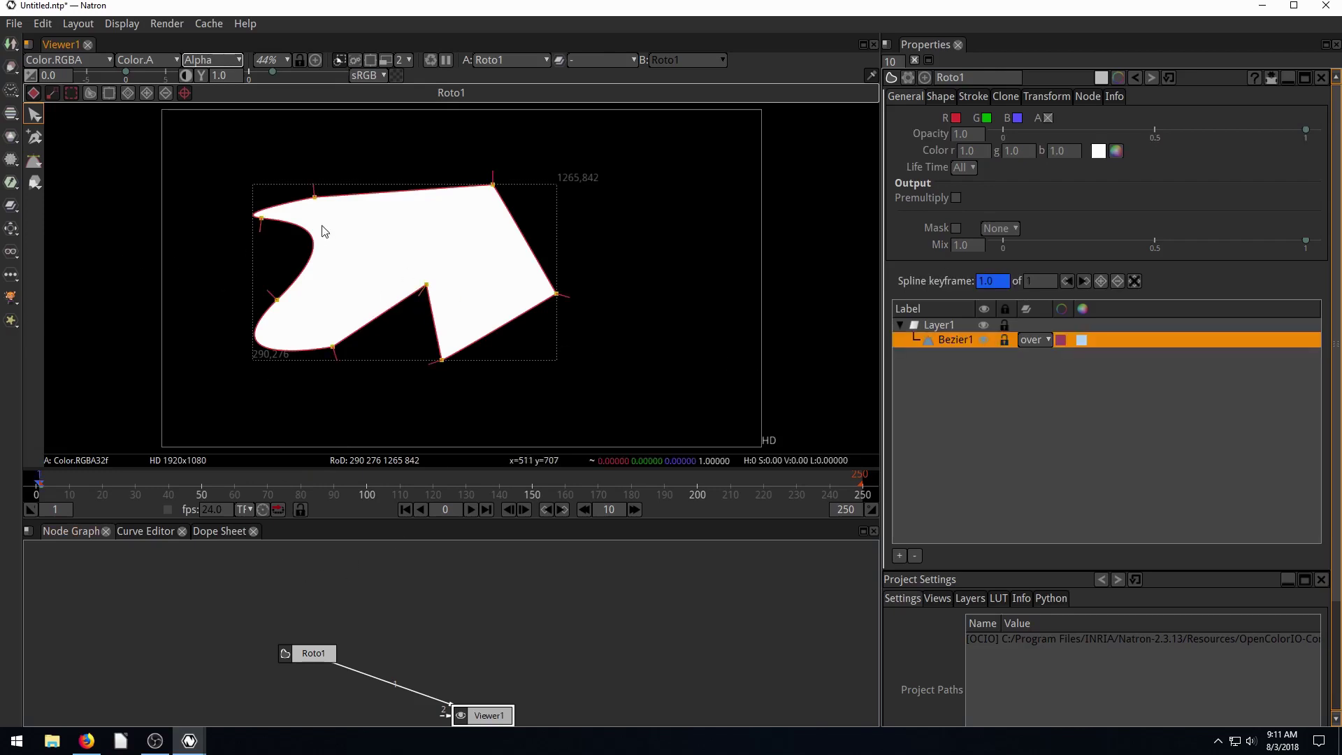
left_click_drag(333, 202, 287, 159)
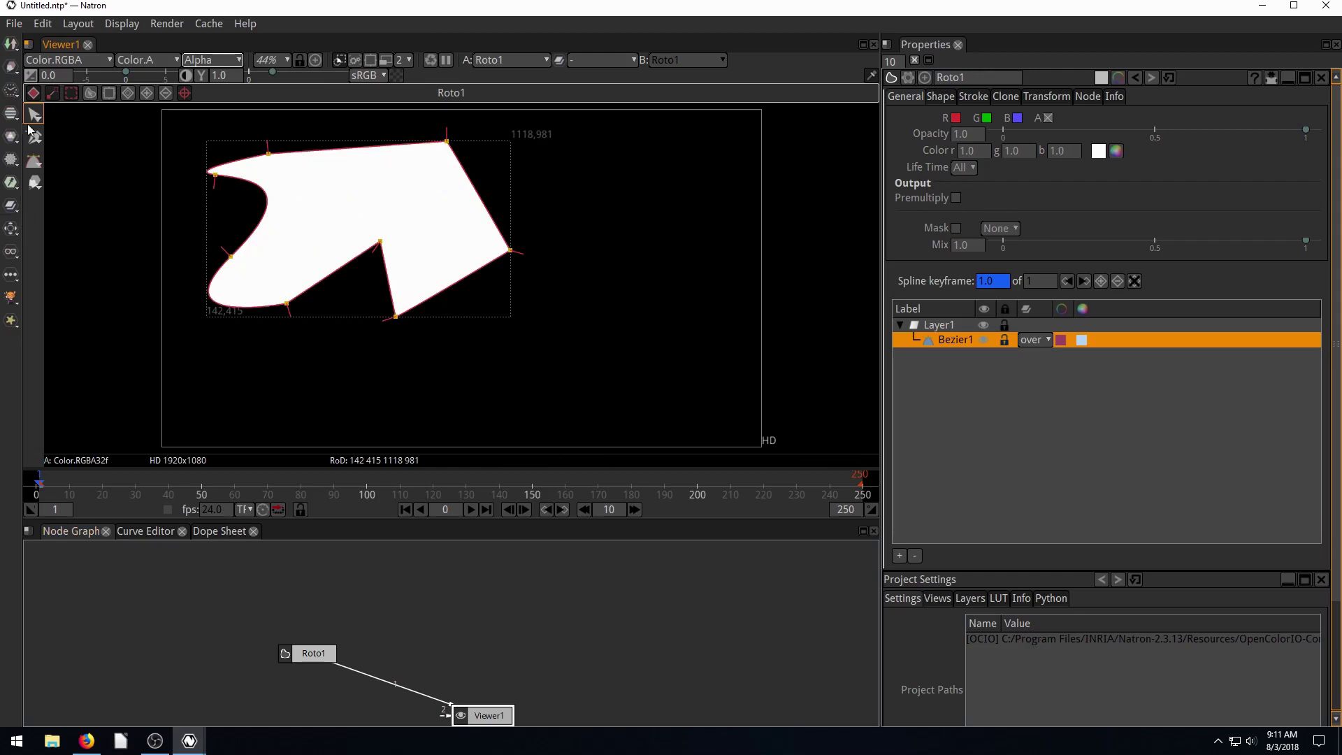
Draw an Ellipse1 oval to the right of the arrow.
left_click(37, 165)
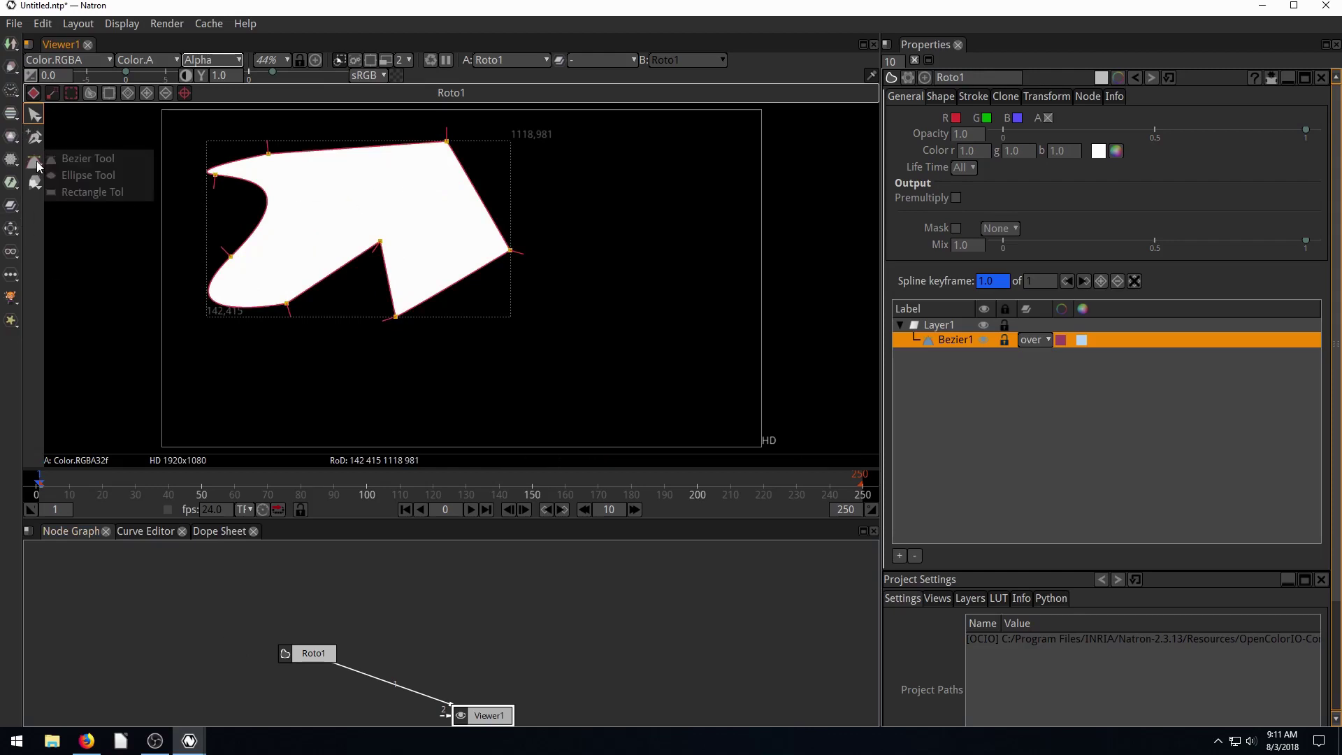
left_click(77, 175)
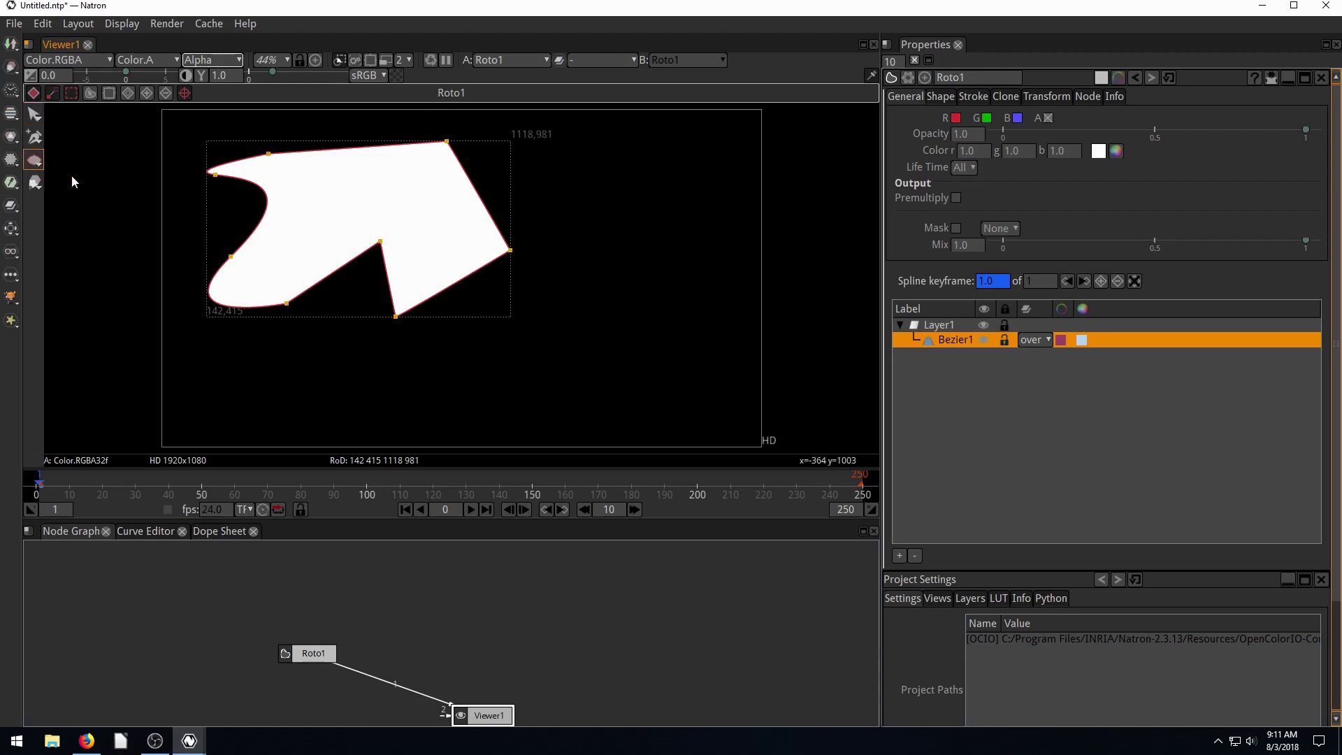
left_click_drag(551, 257, 722, 376)
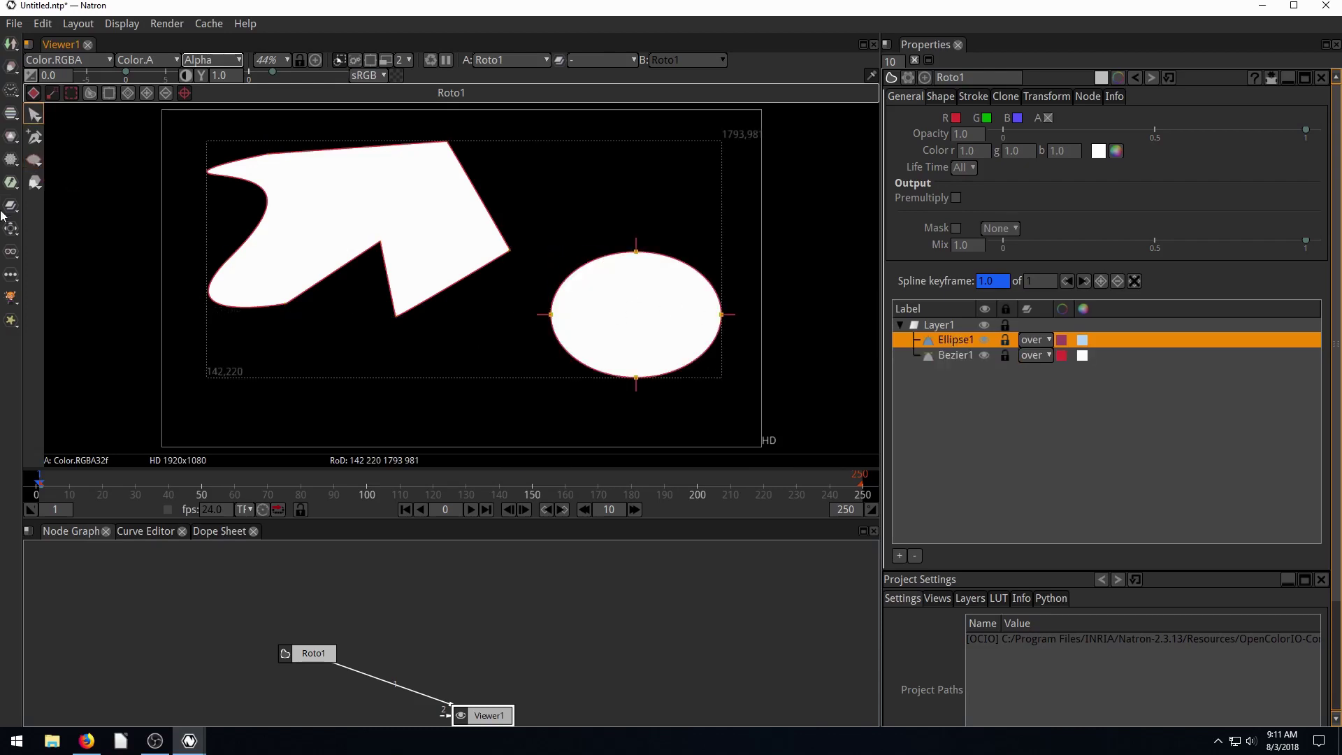
Draw Rectangle1 in the lower left, pull out a soft feather, and shift one corner right.
left_click(38, 167)
left_click(77, 191)
left_click_drag(214, 414, 281, 373)
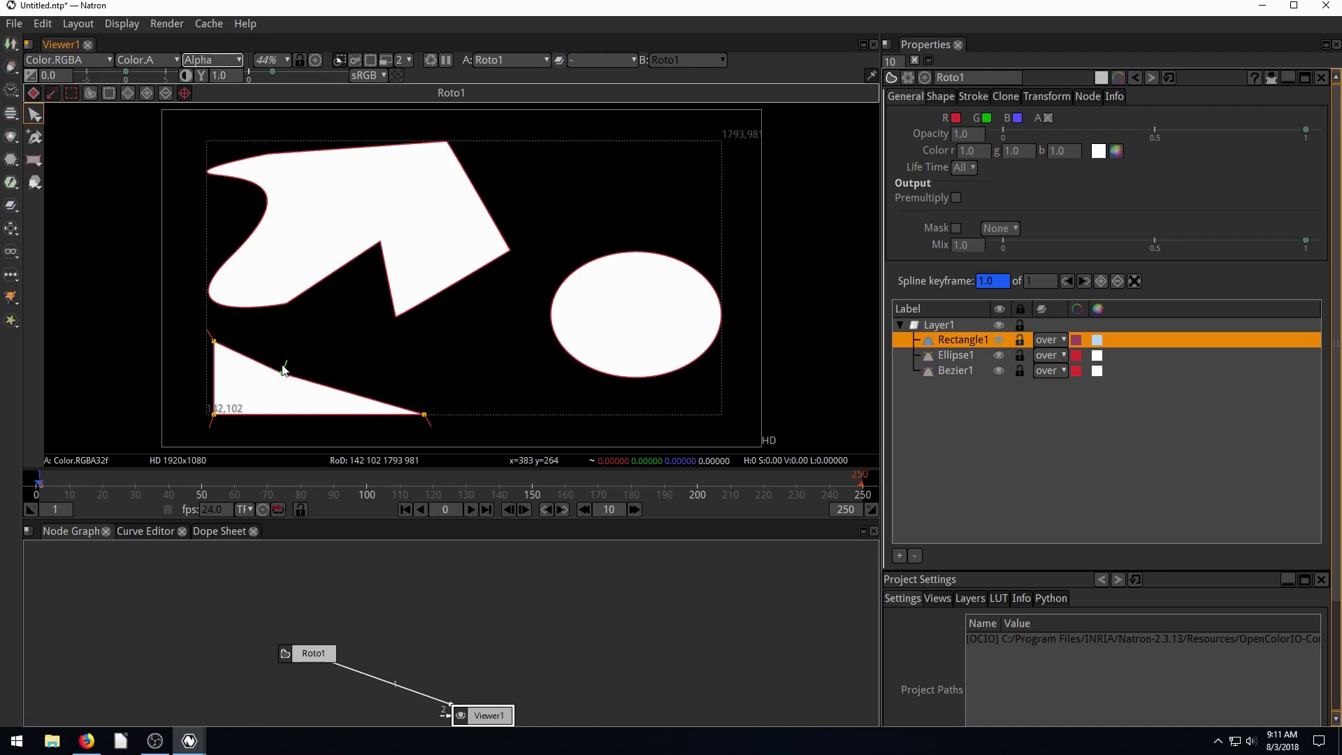
left_click_drag(284, 366, 320, 290)
left_click_drag(282, 371, 337, 364)
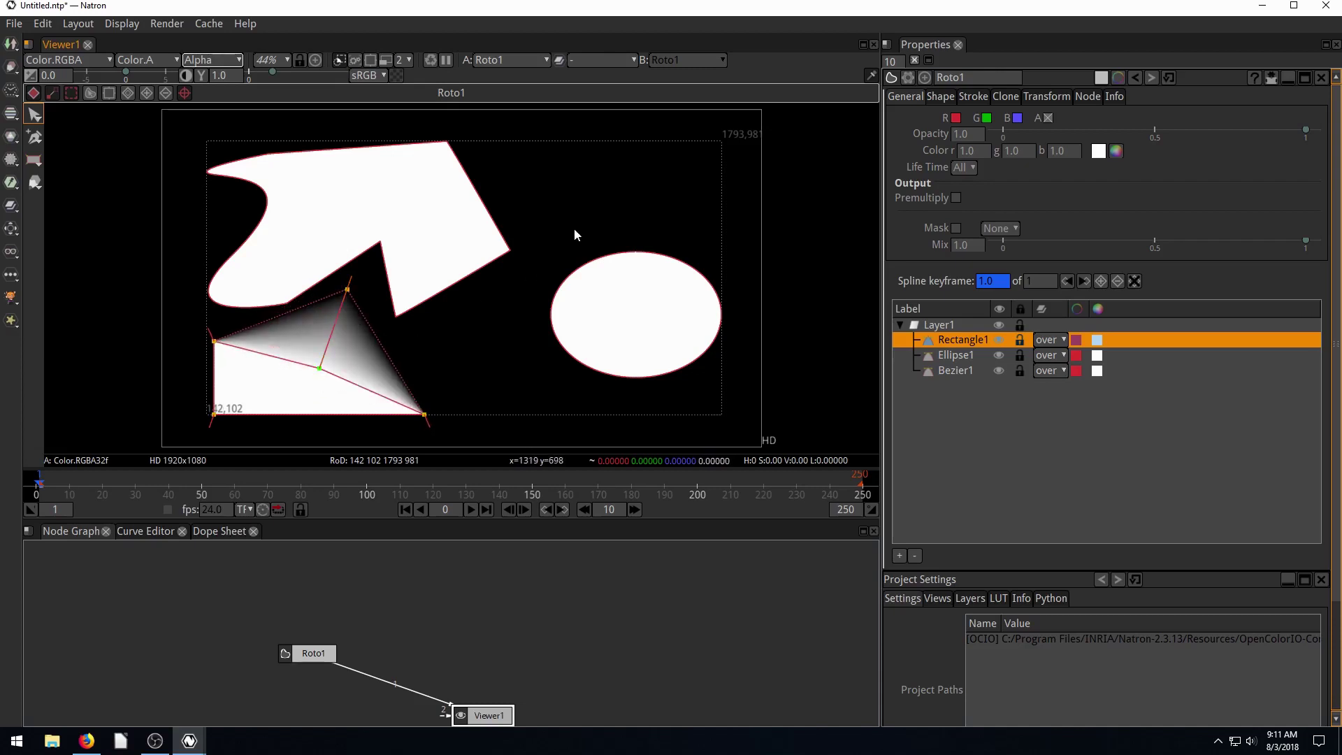
Select Ellipse1 and pull its top feather upward.
left_click(627, 274)
left_click(629, 278)
left_click_drag(636, 250, 636, 189)
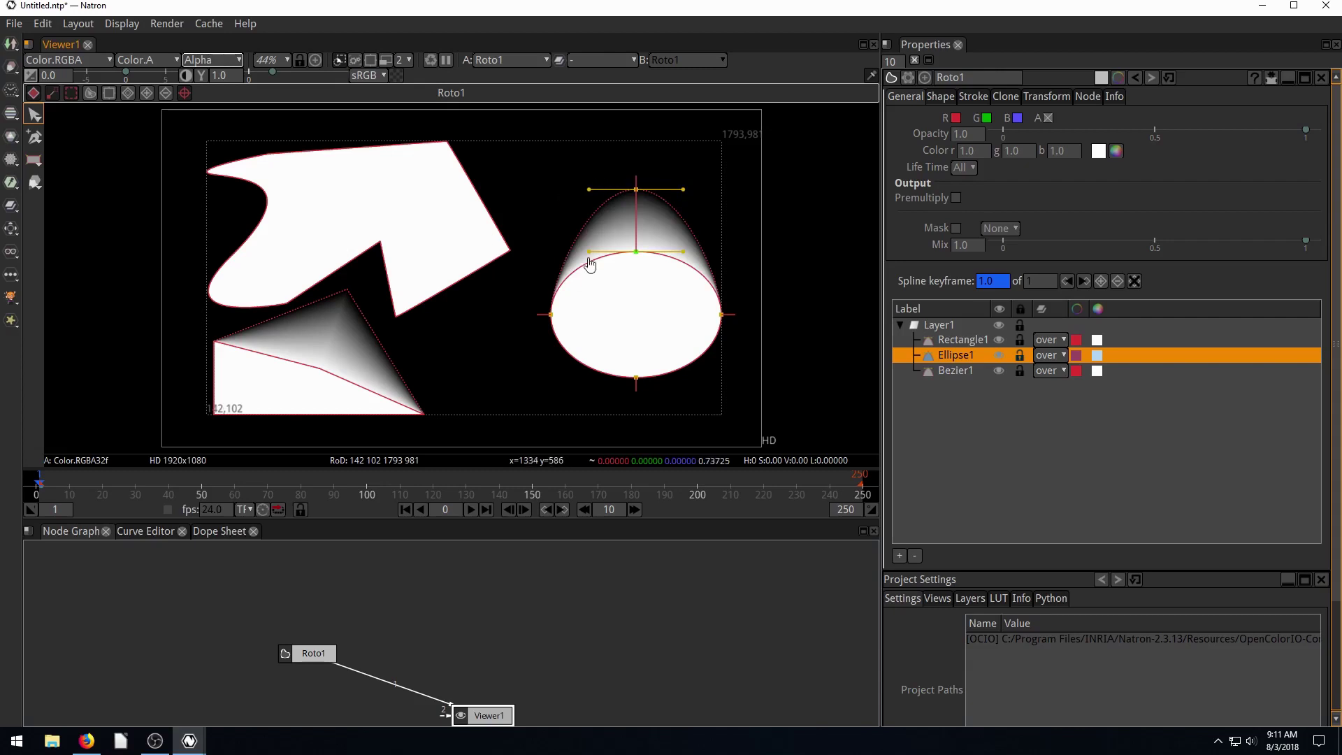
Undo the upward feather and set Ellipse1's Feather to 167 in the Shape tab.
key("ctrl+z")
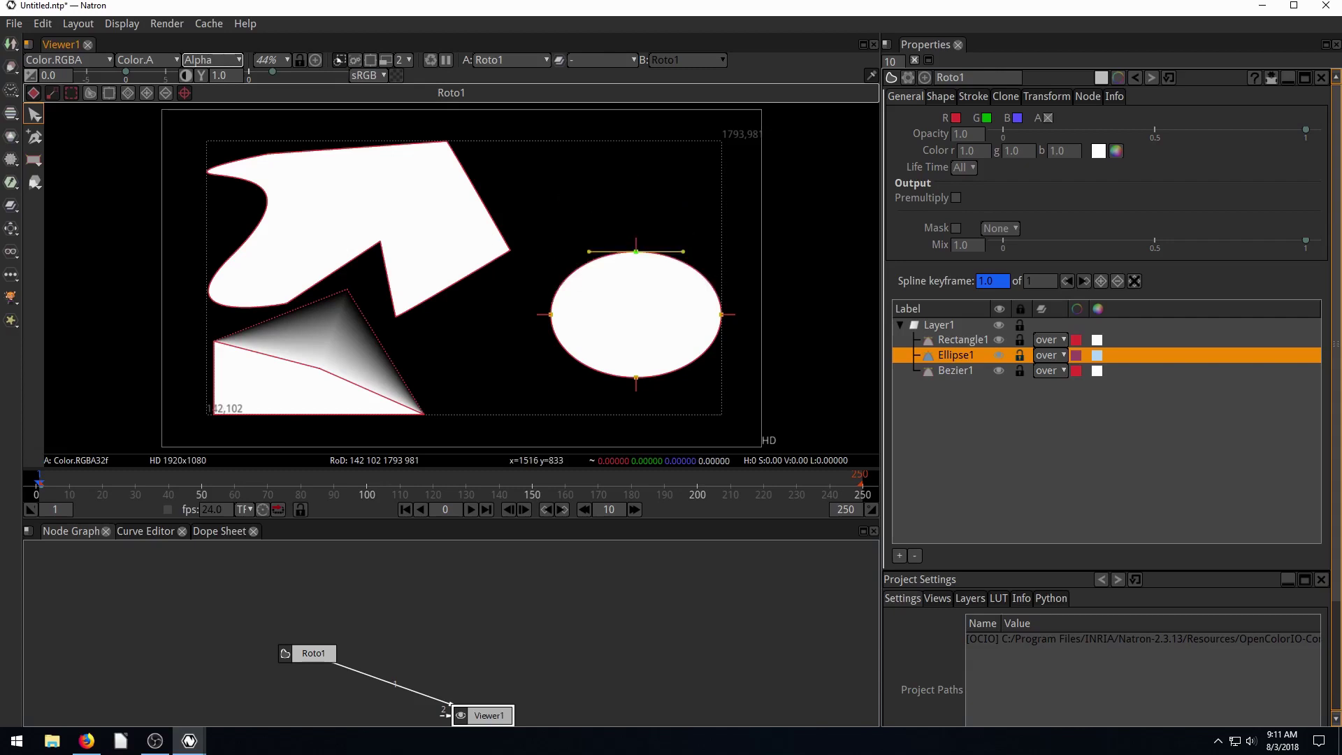
left_click(960, 135)
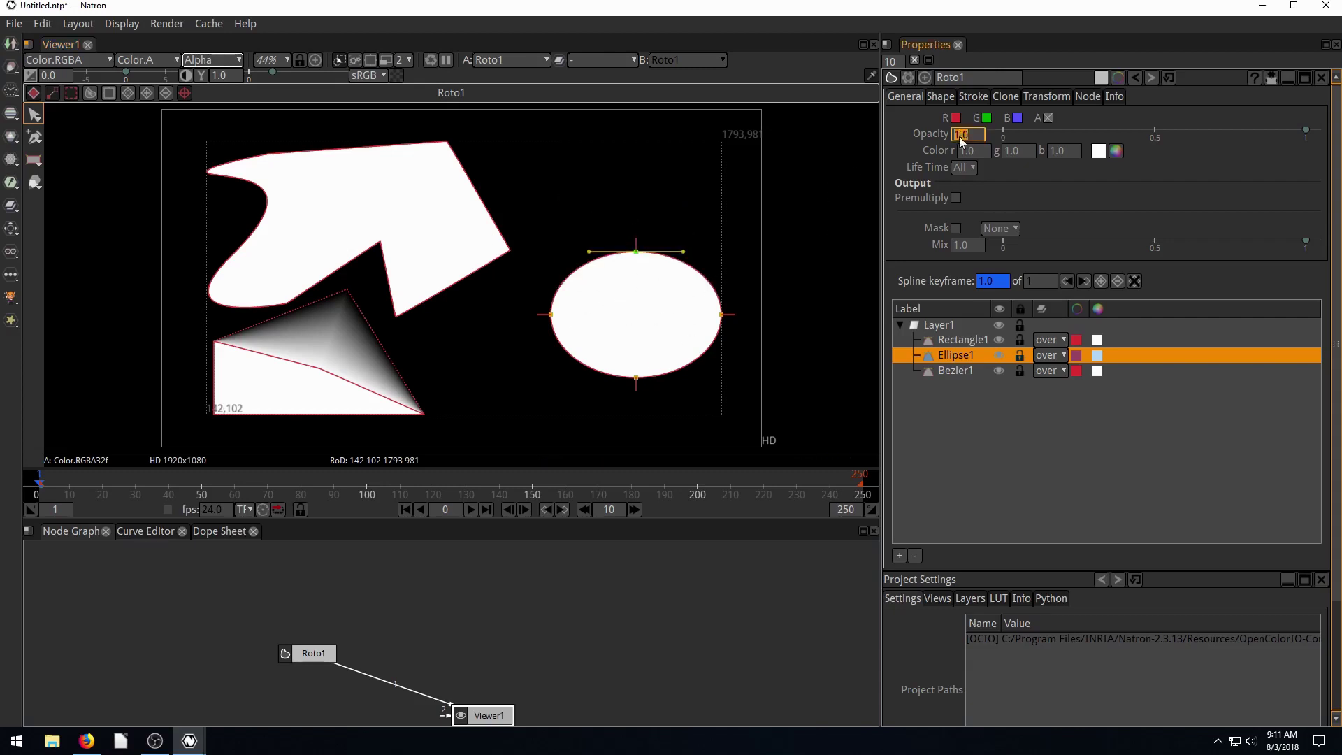
left_click(940, 98)
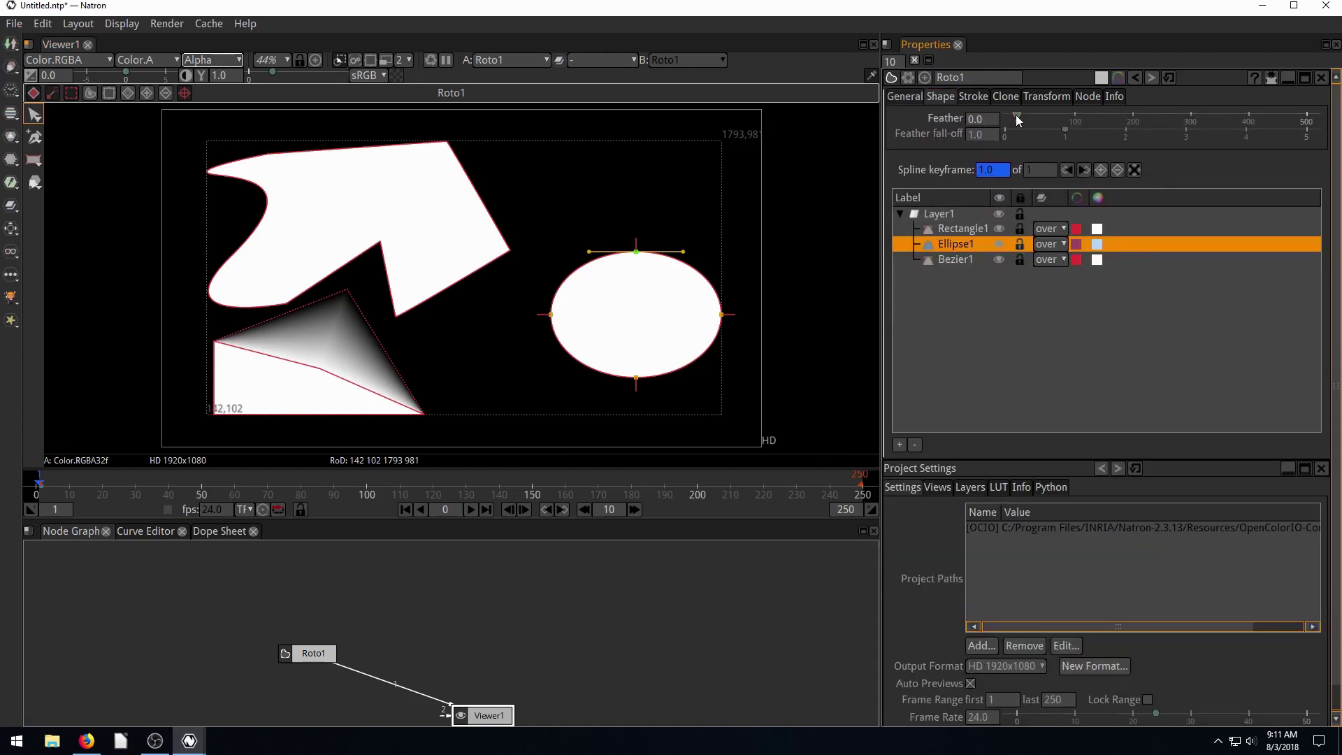
left_click_drag(1017, 115, 1114, 115)
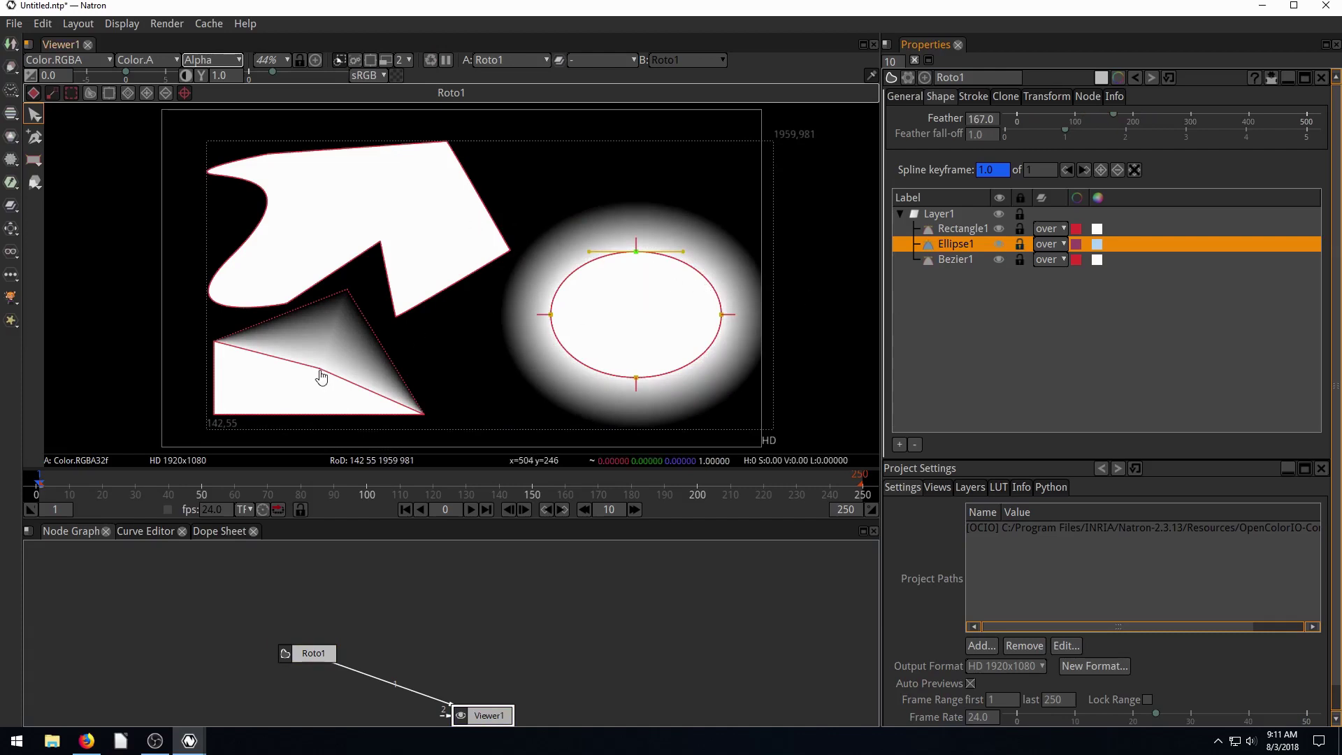
left_click(421, 204)
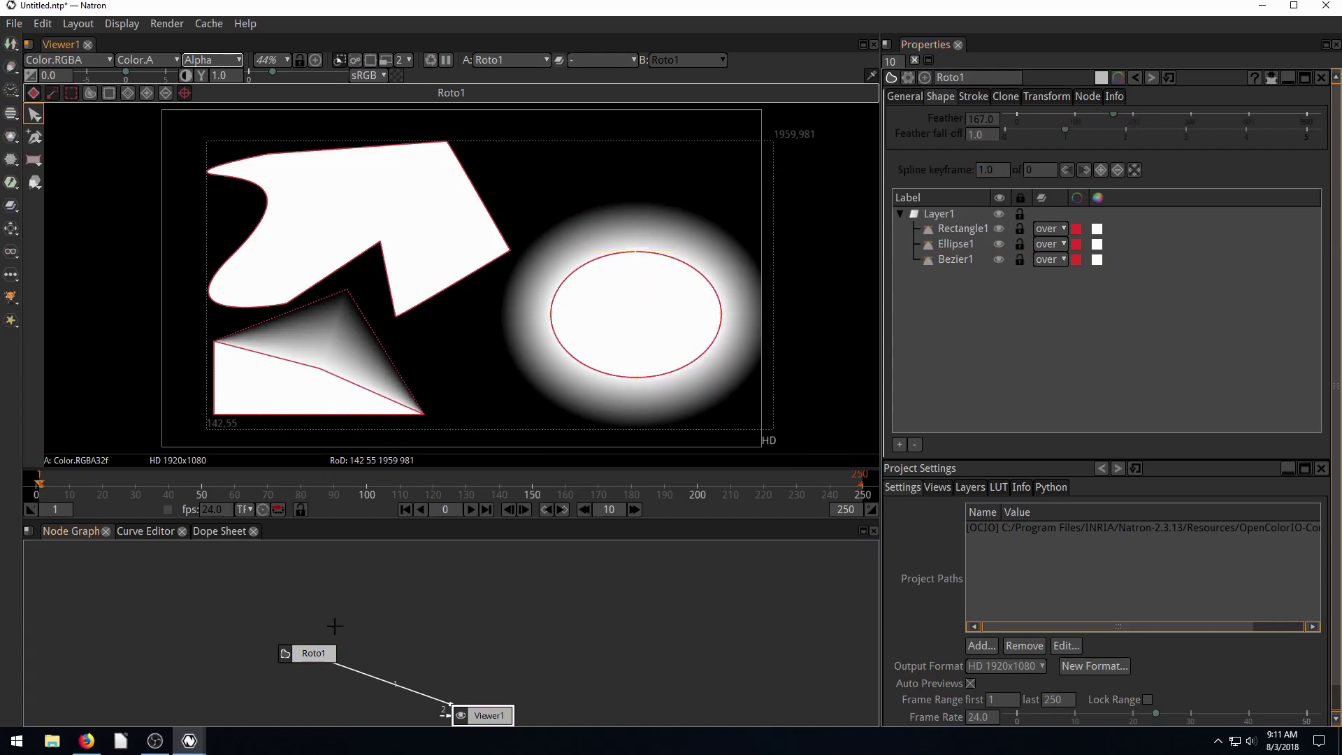
Move Viewer1 aside and delete the Bezier1 and Ellipse1 shapes from Roto1.
left_click(318, 652)
left_click_drag(492, 715, 476, 692)
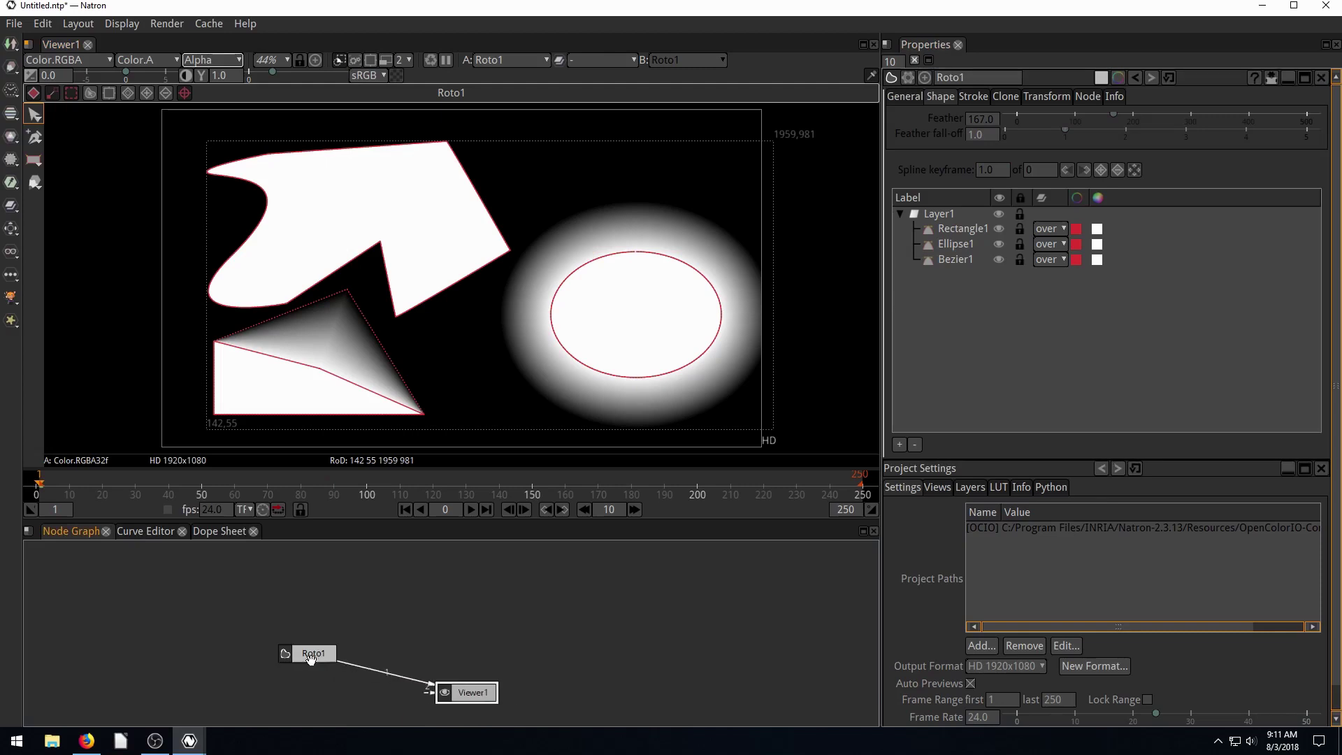
left_click(313, 653)
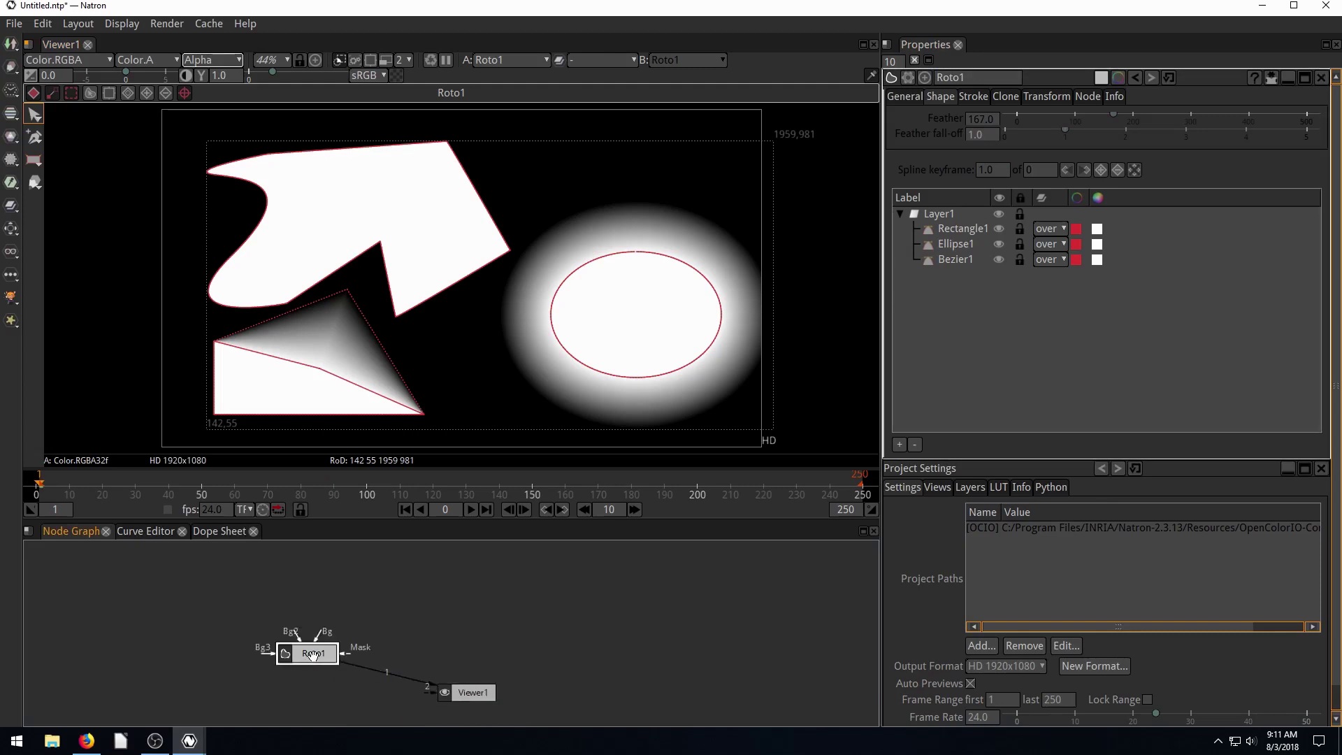
left_click(953, 262)
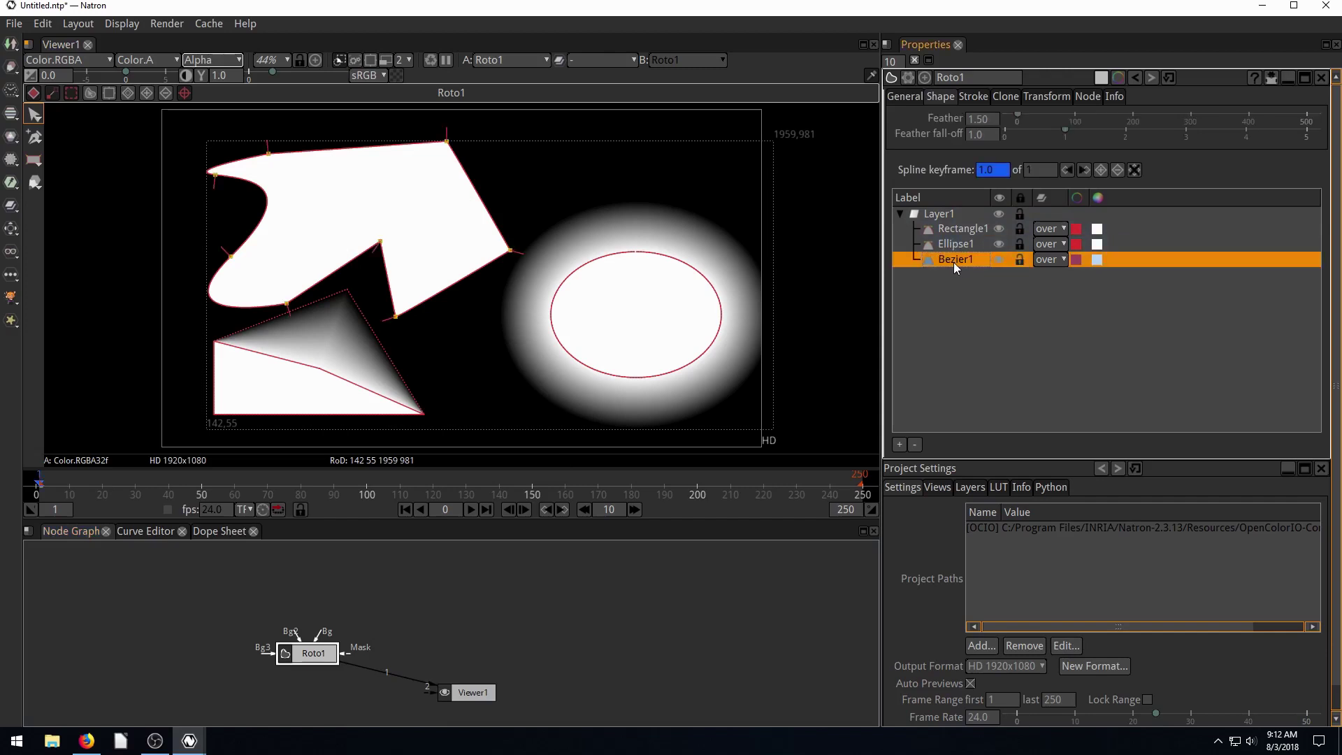
key("Delete")
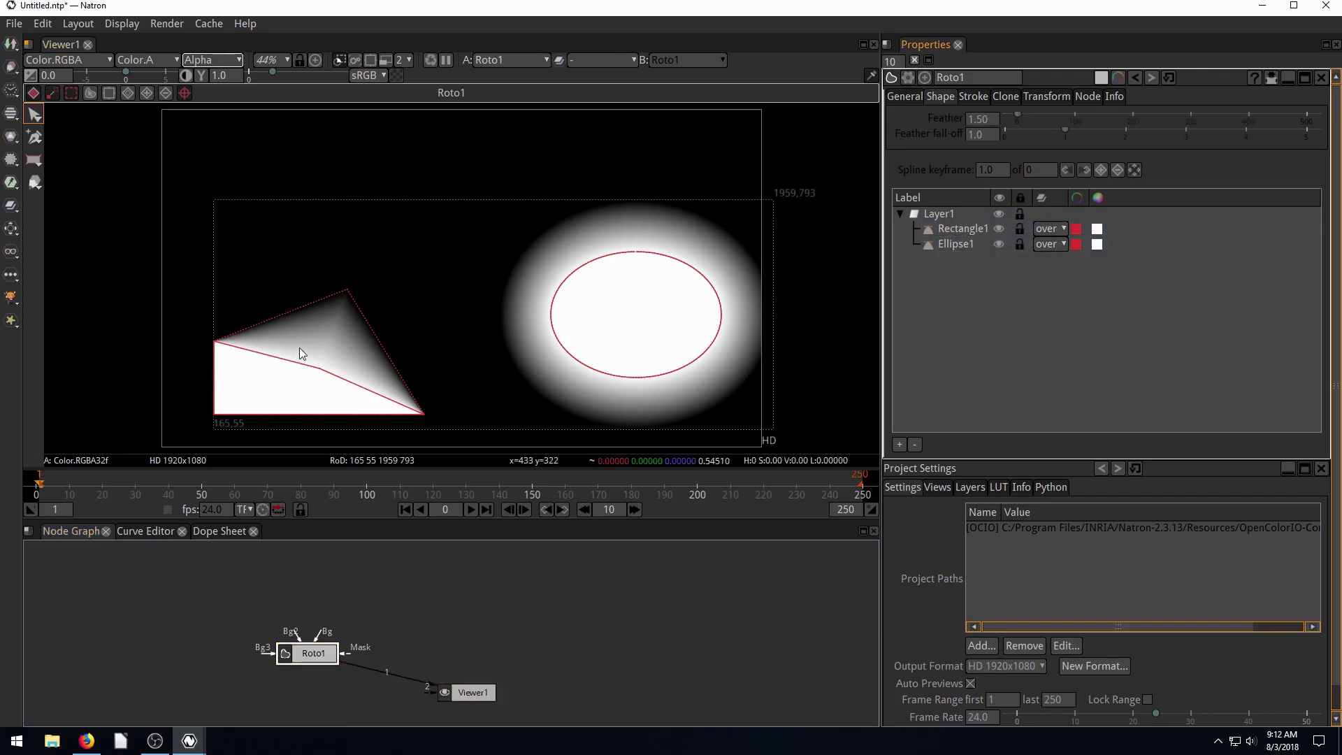
left_click(946, 242)
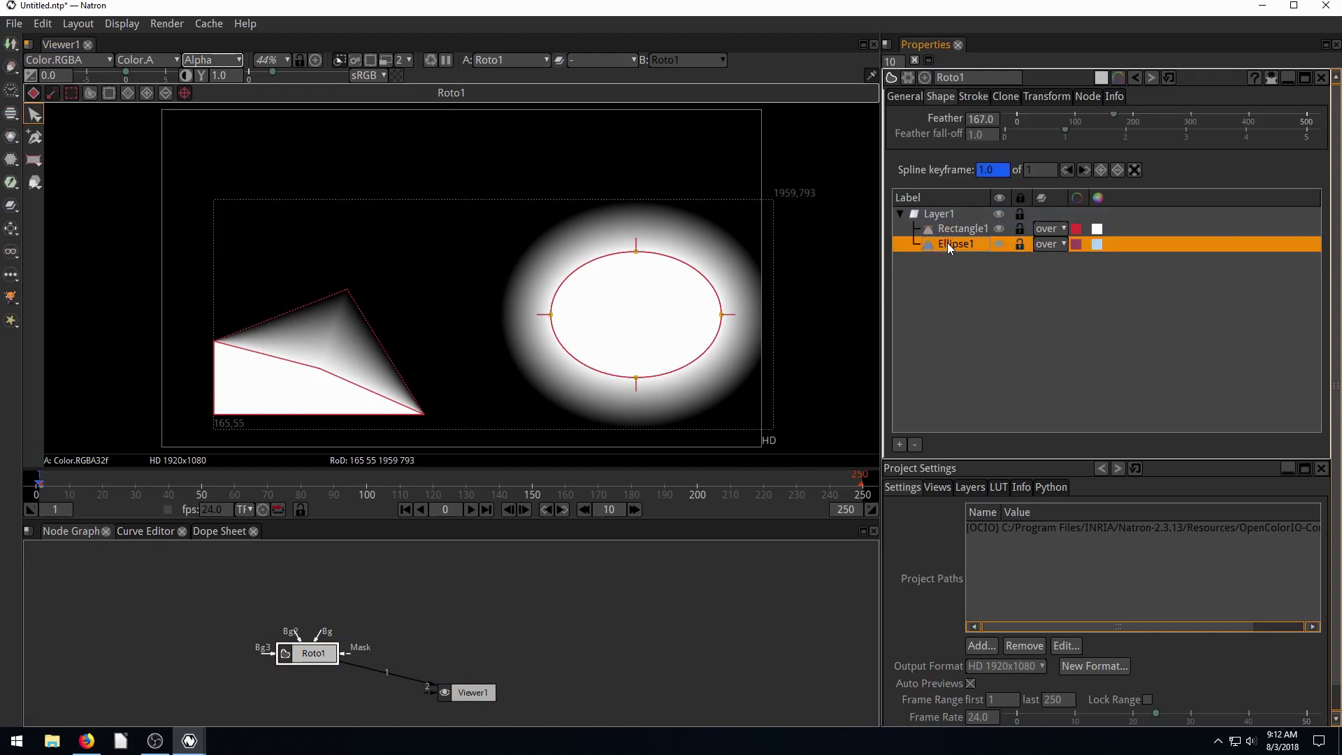
key("Delete")
Delete the remaining Rectangle1 shape from the layer list.
left_click(371, 383)
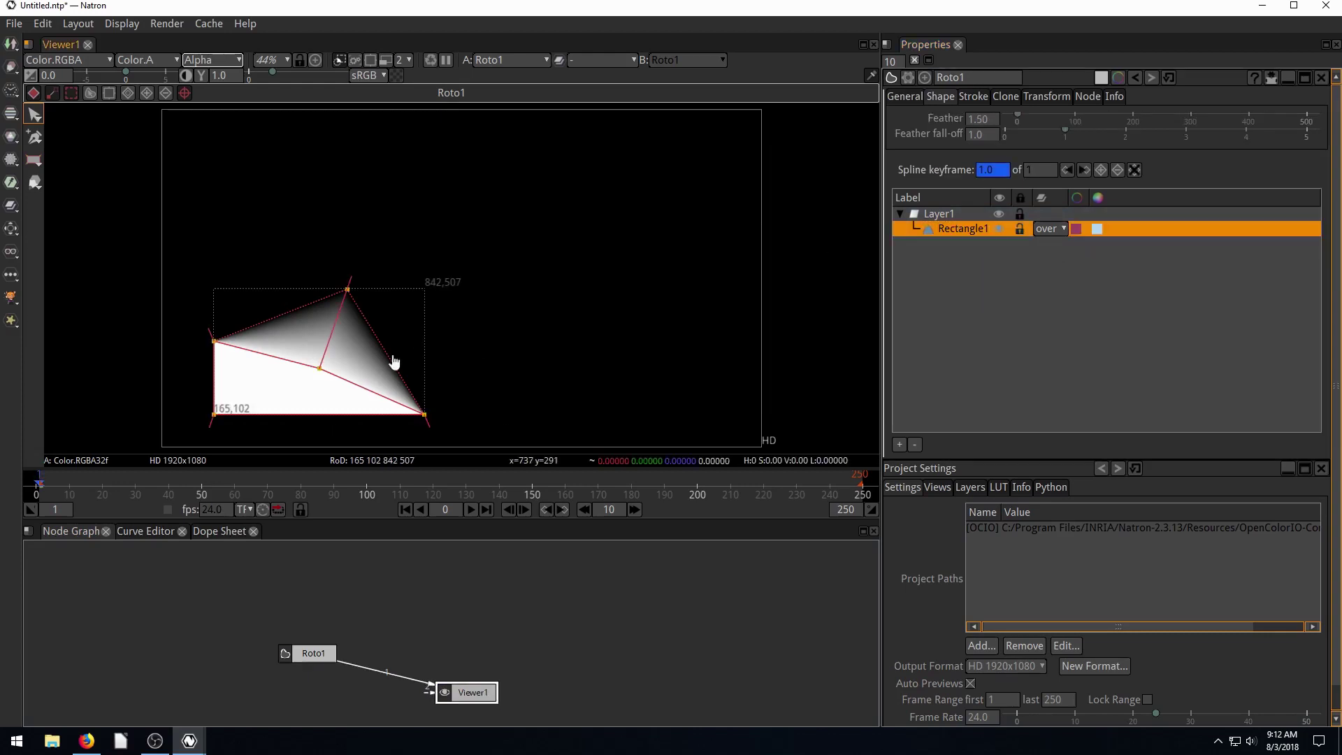
left_click_drag(387, 363, 554, 267)
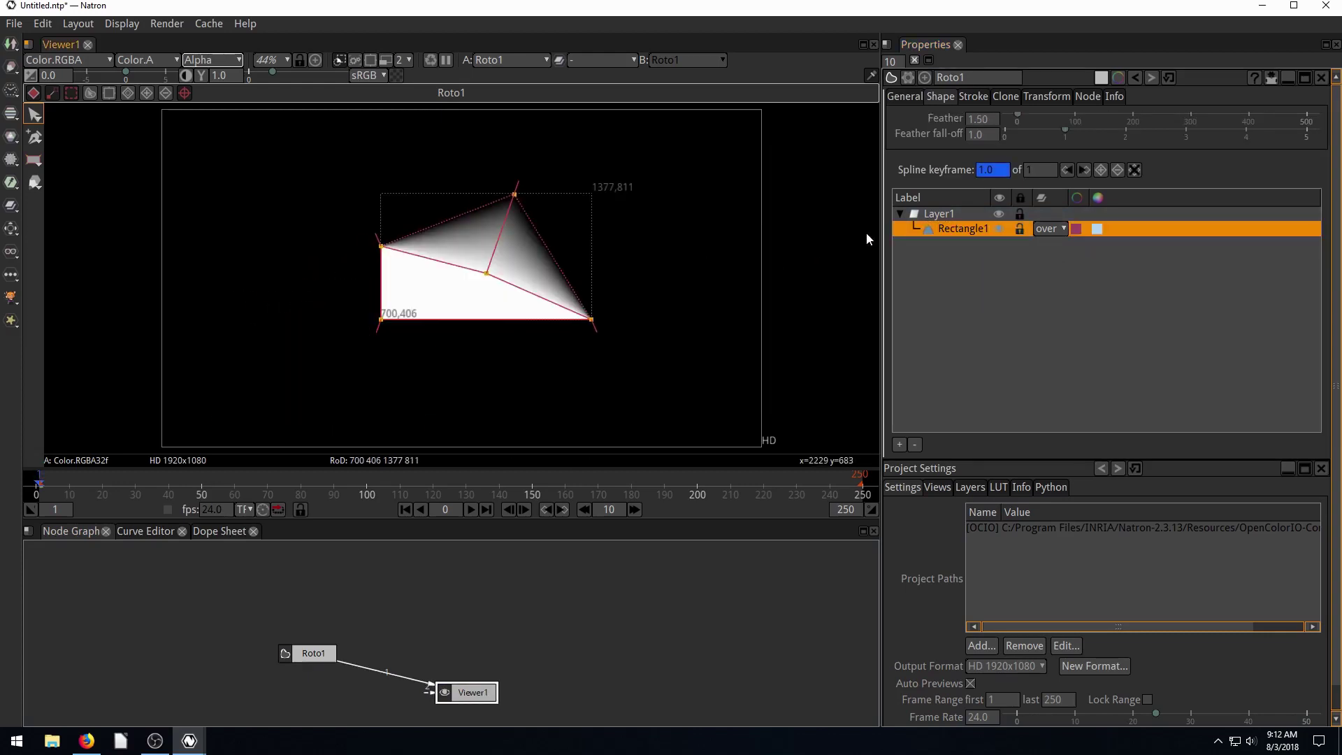
left_click(966, 231)
key("Delete")
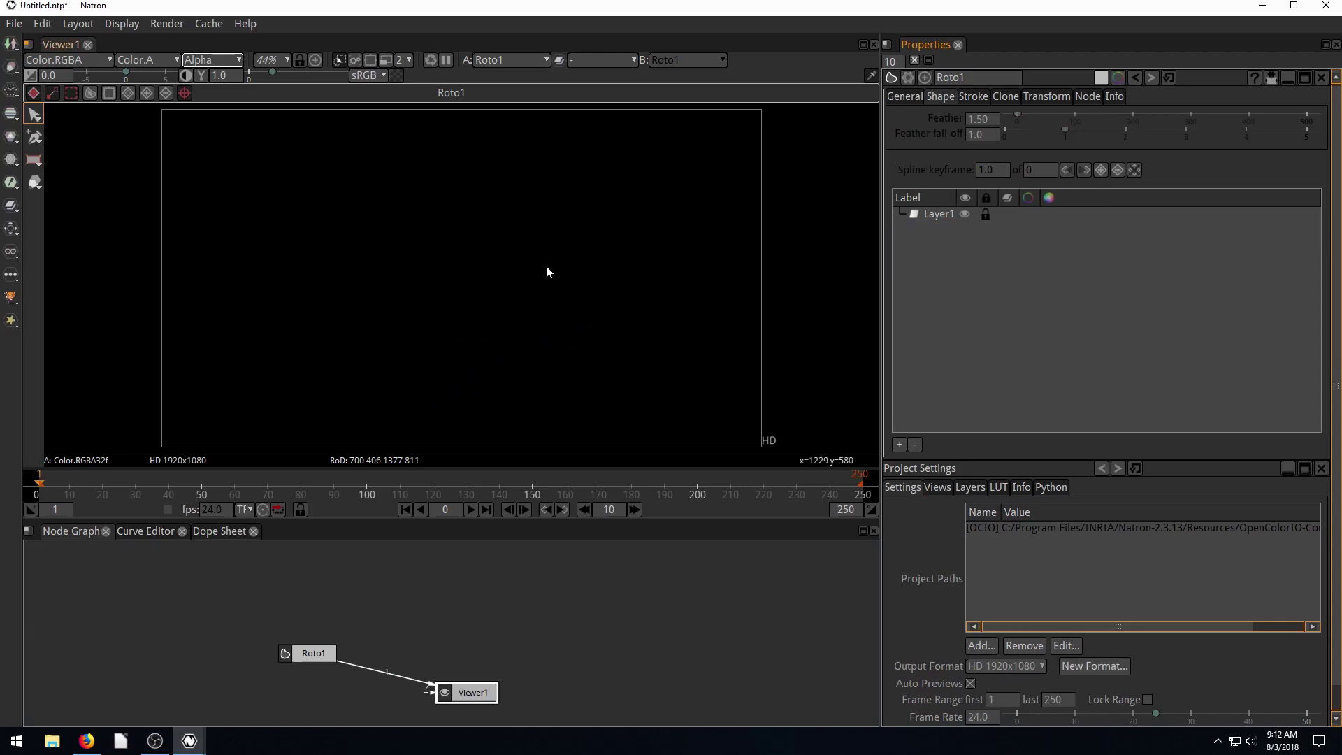
Add a Read node that loads RYN_FISHING.JPG.
left_click(10, 46)
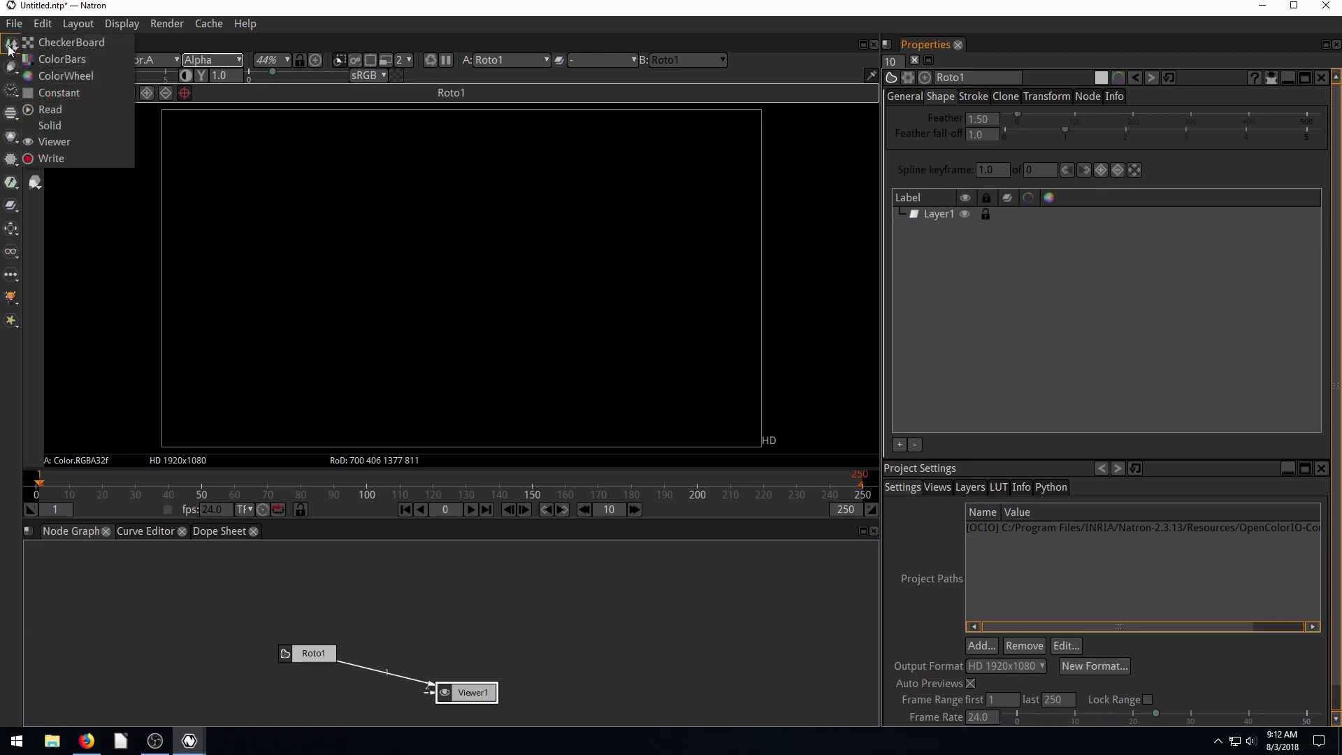
left_click(11, 46)
left_click(49, 111)
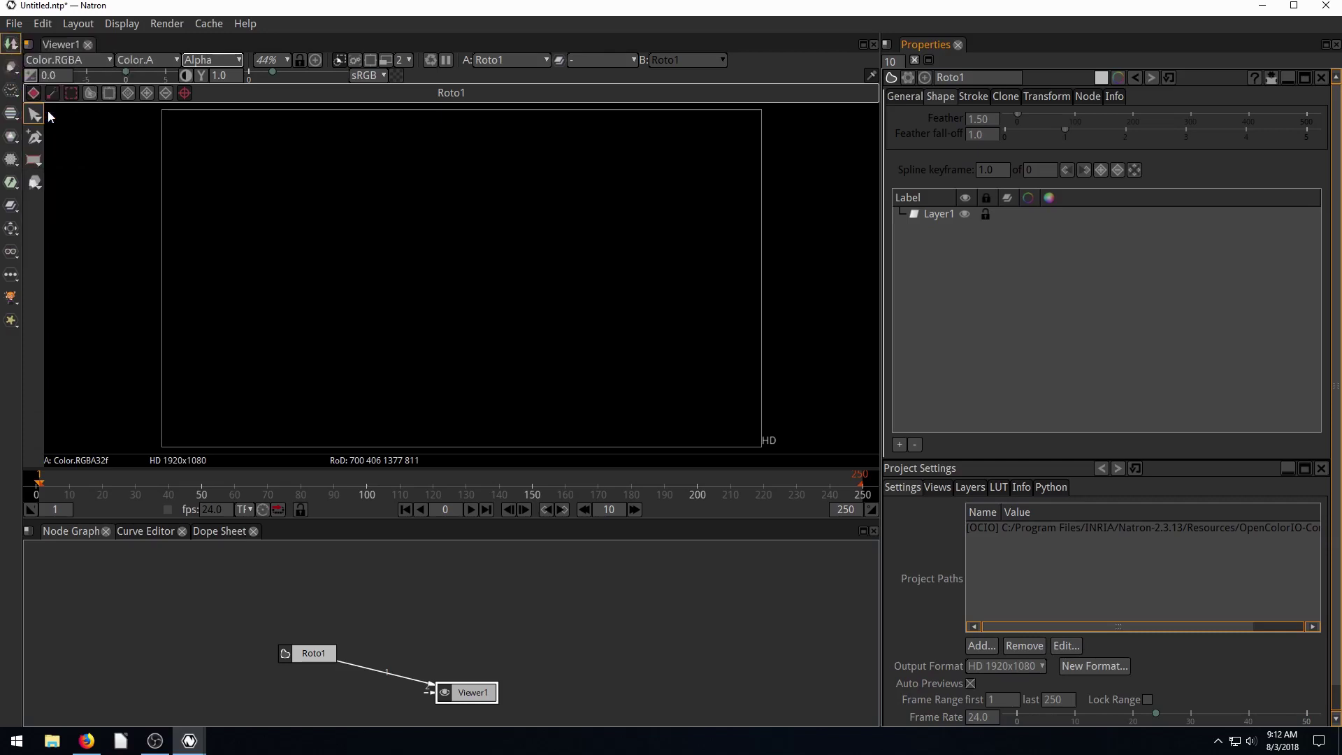
left_click(602, 350)
left_click(608, 362)
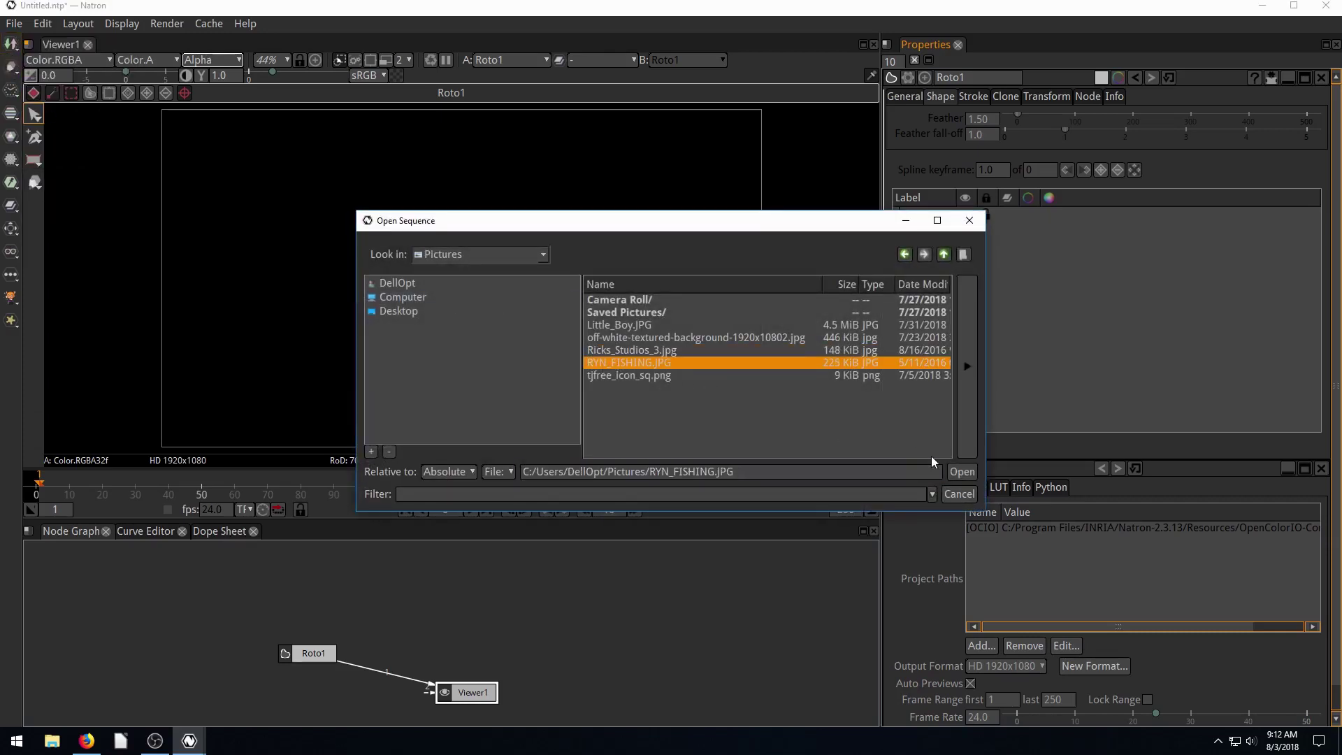
left_click(961, 472)
Disconnect Read1 from the viewer and feed it into Roto1's Bg input.
left_click_drag(549, 643, 198, 598)
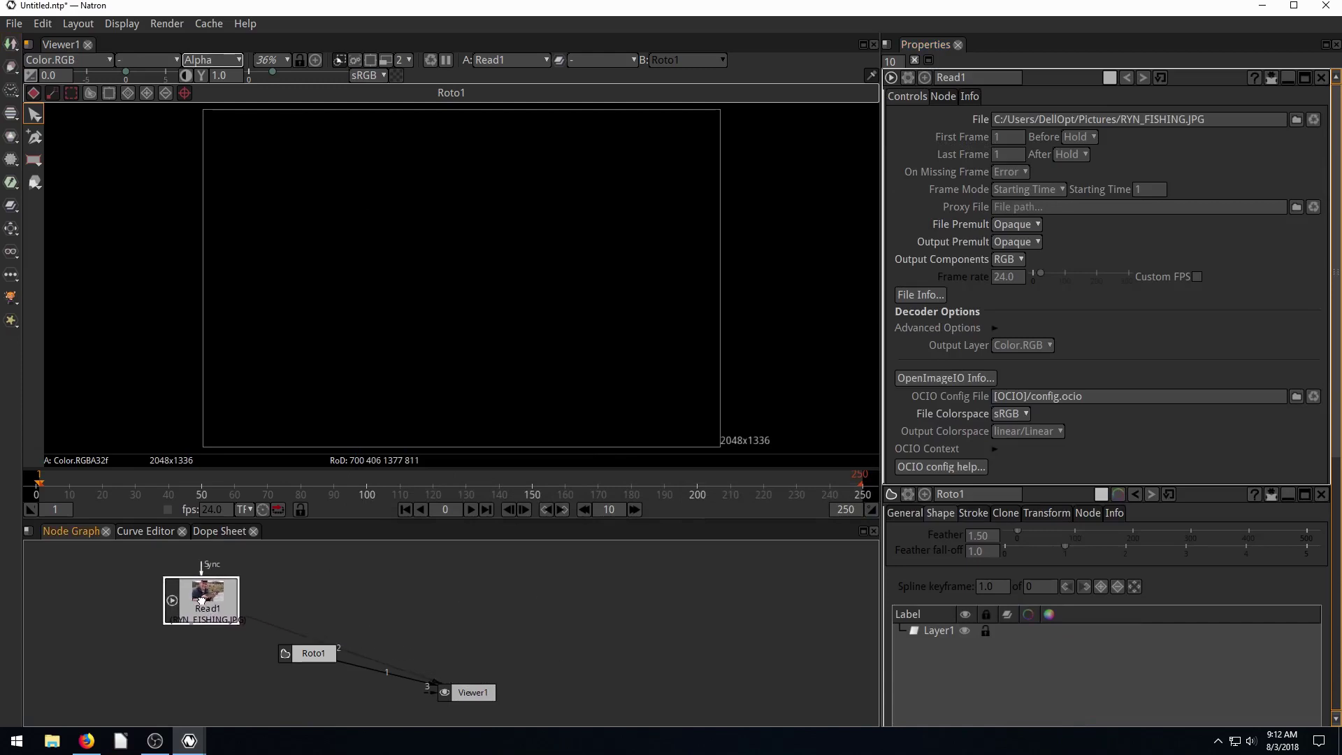
left_click_drag(266, 628, 295, 638)
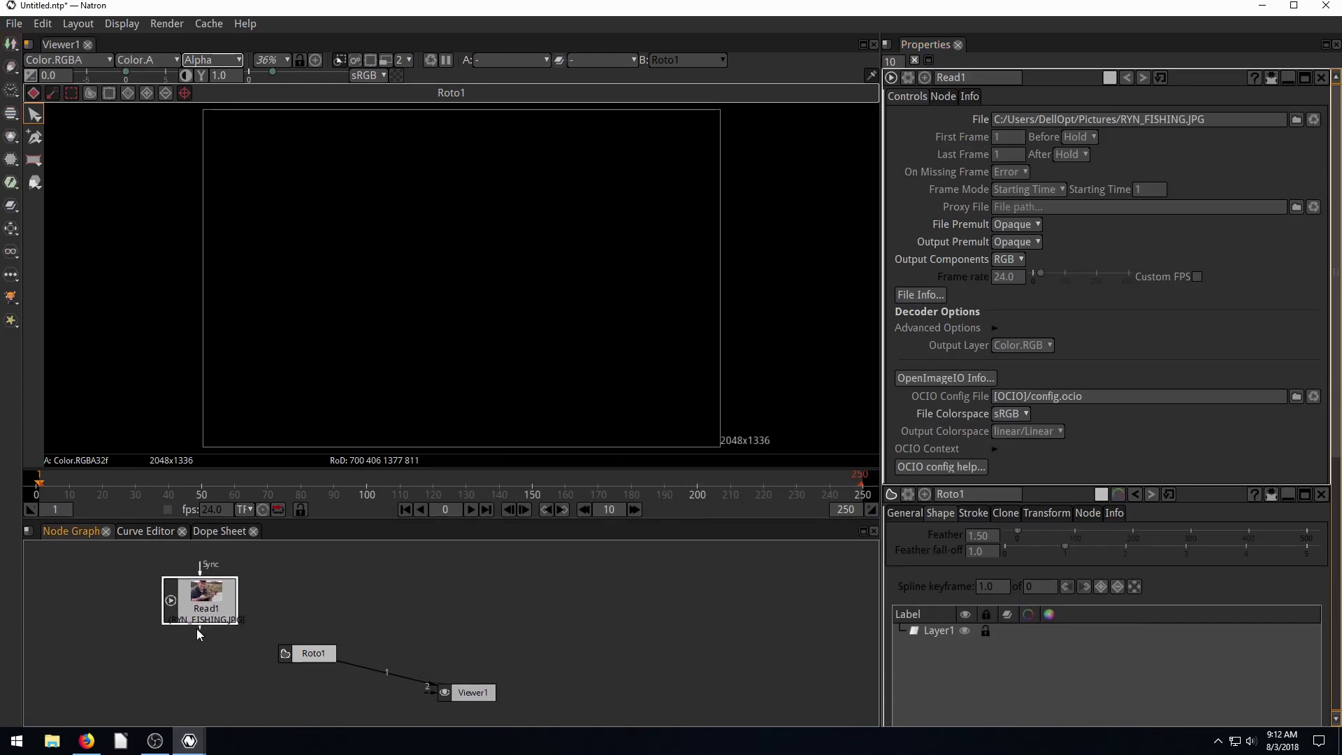
left_click_drag(207, 638, 342, 649)
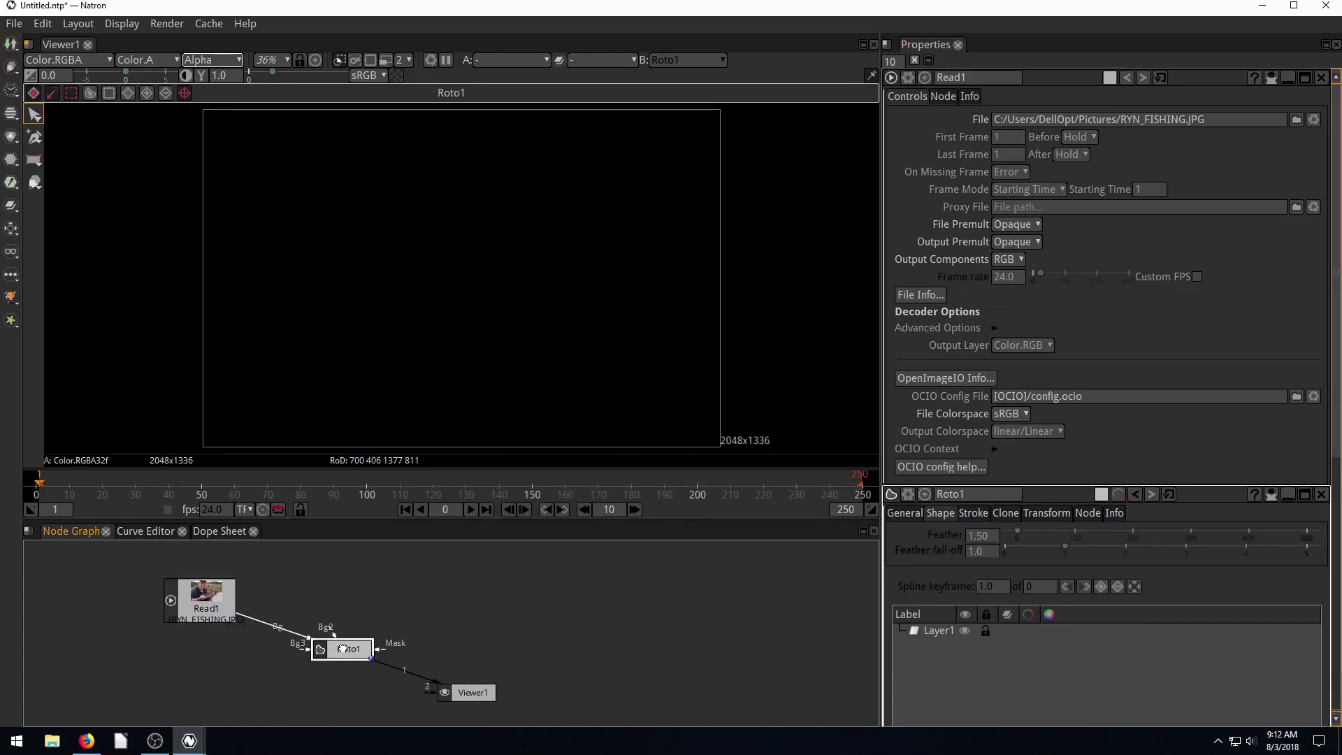
Tidy the Read1, Roto1 and Viewer1 nodes and connect Roto1's output to Viewer1.
left_click_drag(479, 704, 512, 707)
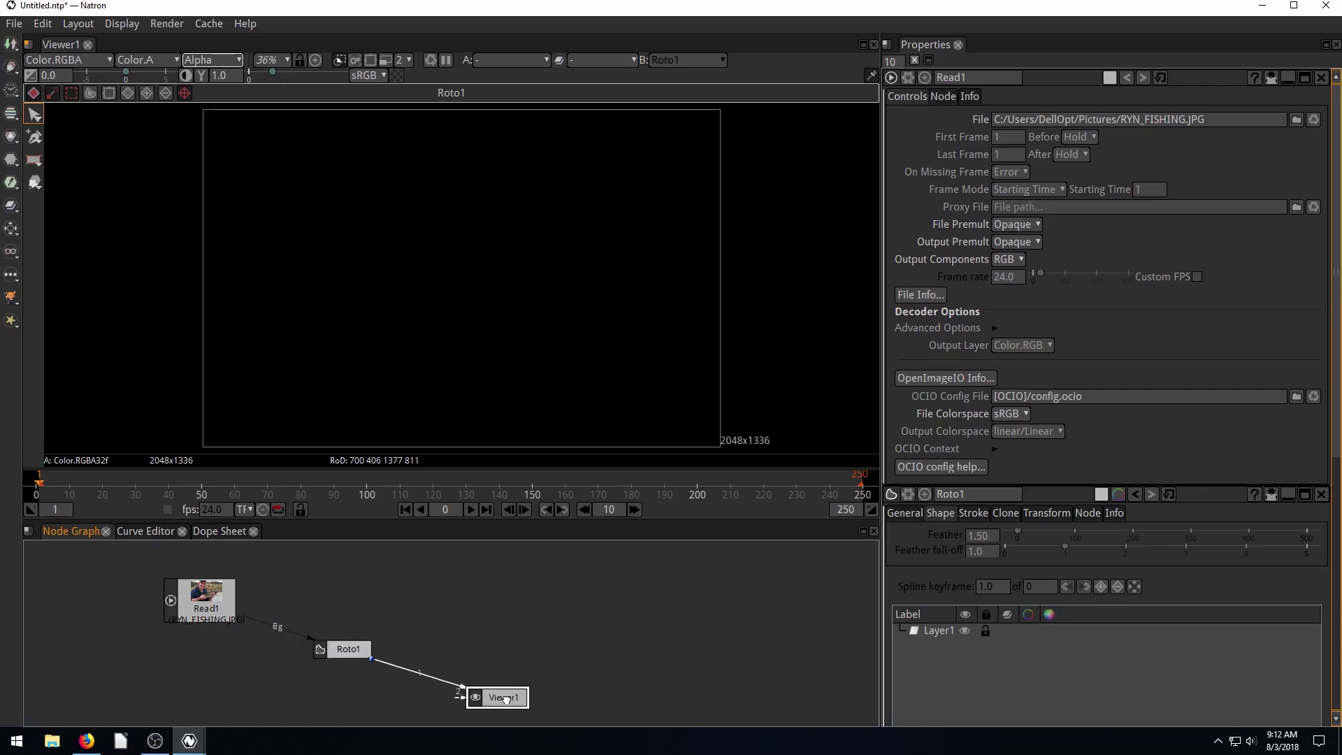
left_click(207, 614)
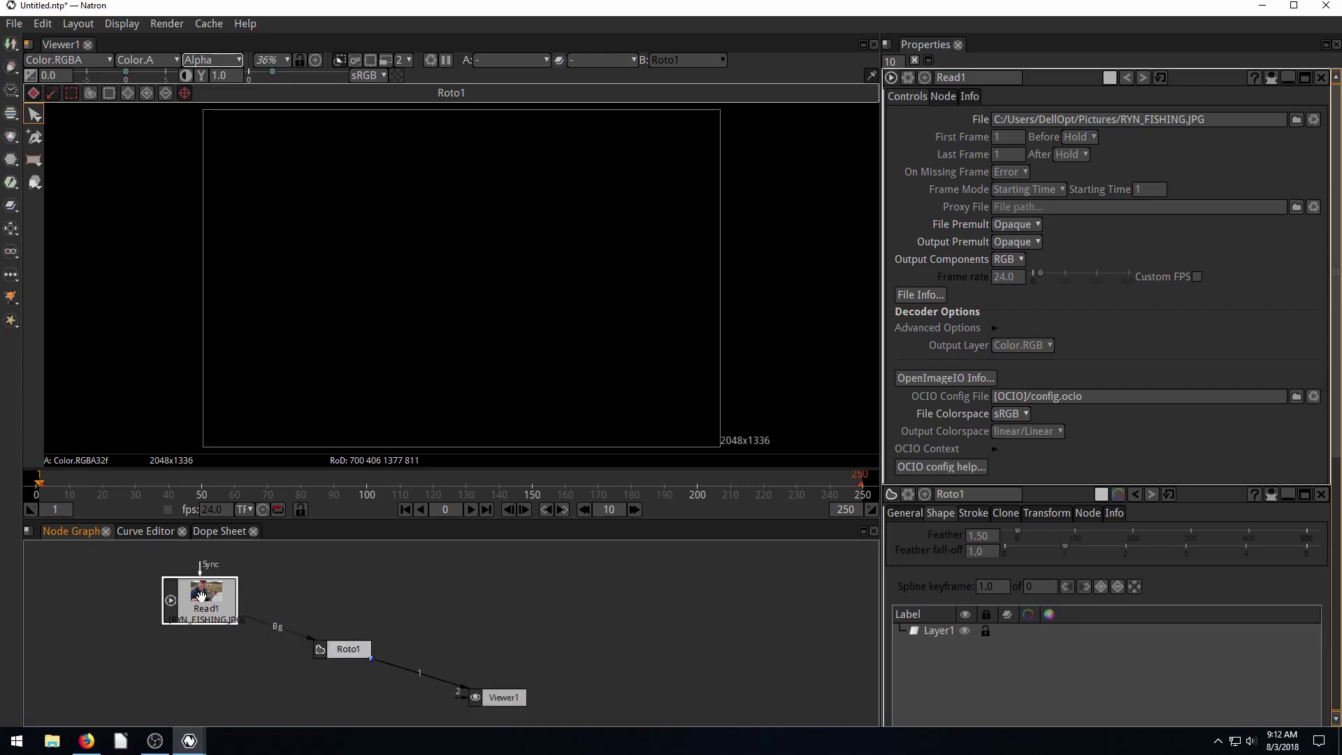
left_click_drag(200, 595, 190, 589)
left_click_drag(348, 648, 359, 652)
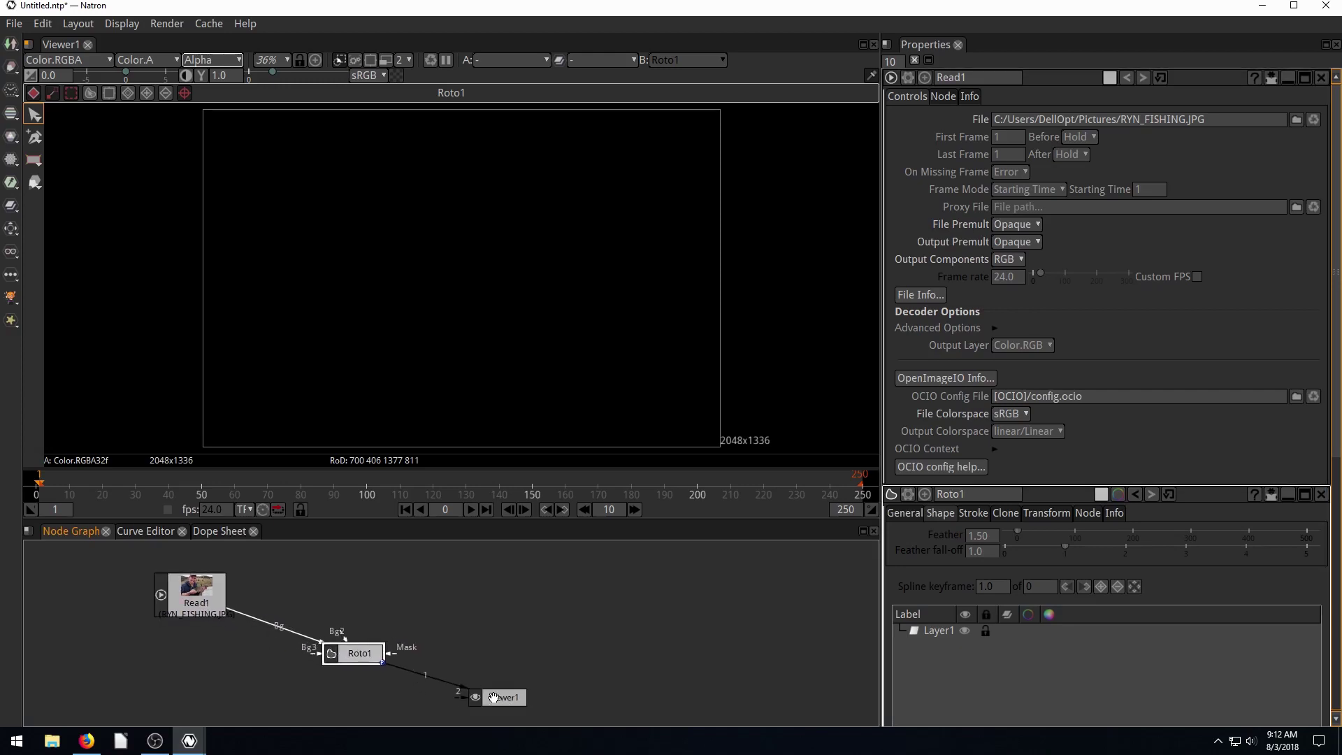
left_click_drag(493, 697, 474, 690)
left_click_drag(356, 655, 337, 639)
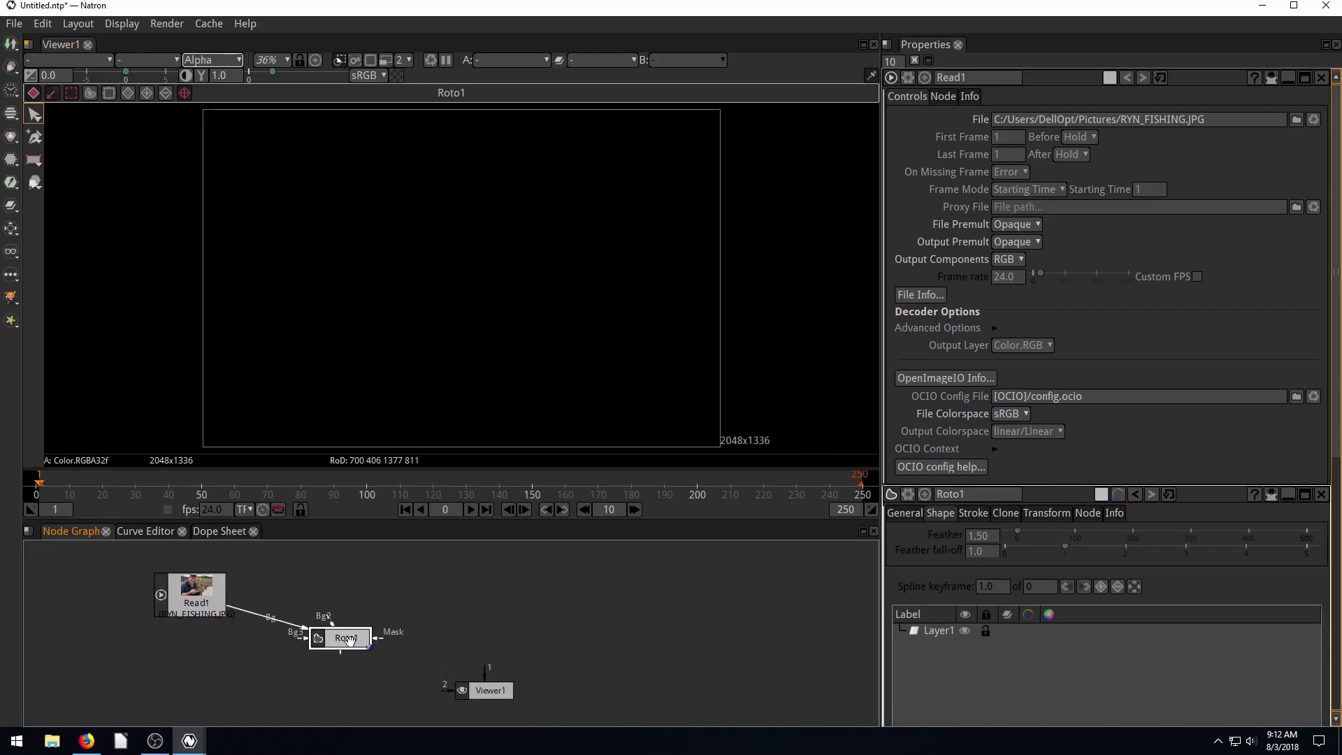
left_click_drag(338, 652, 468, 694)
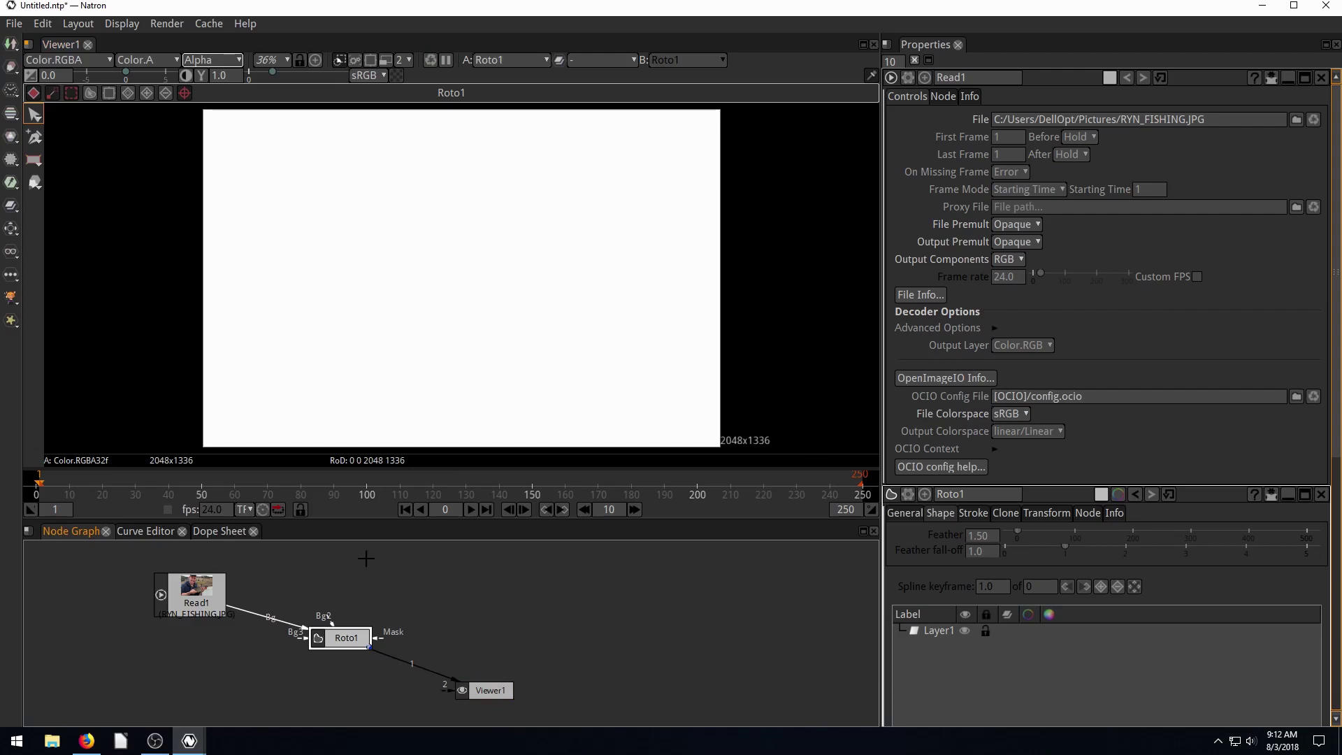
Switch the viewer channel from Alpha to RGB to show the fishing photo, then select Roto1.
left_click(211, 62)
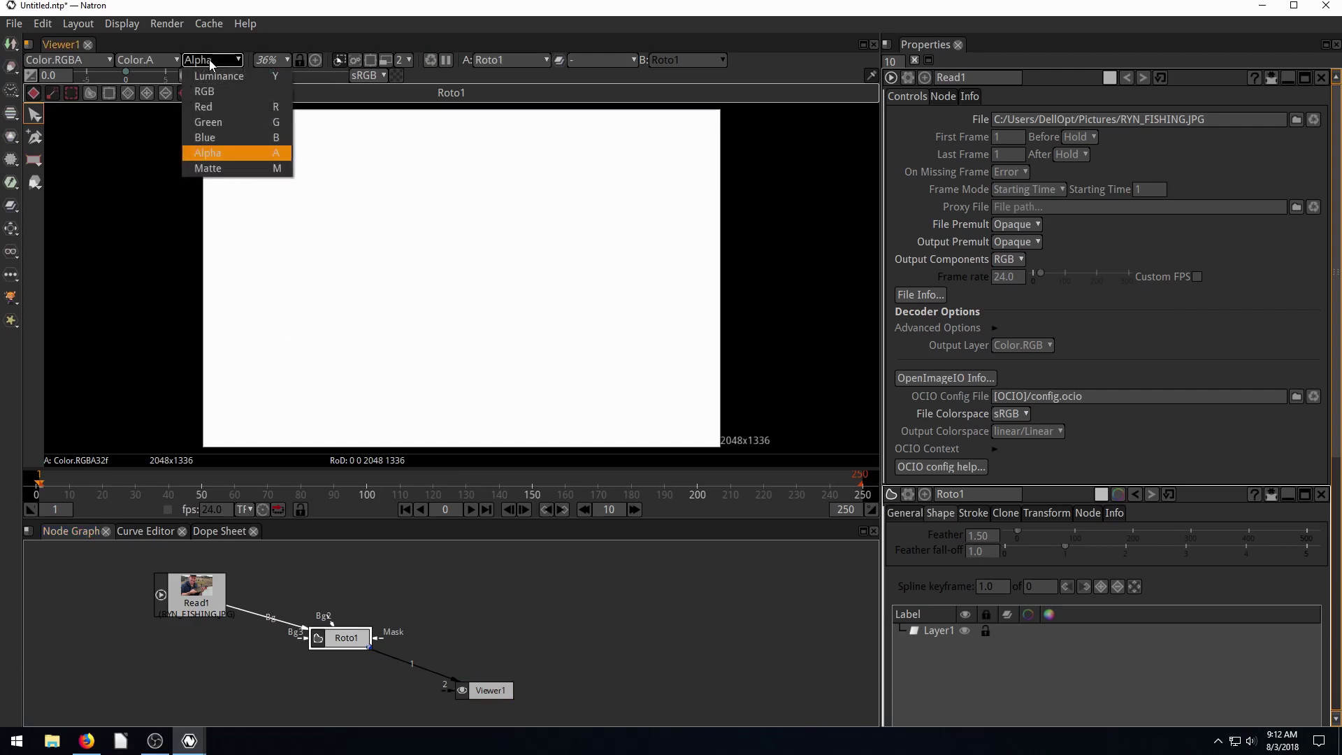
left_click(206, 91)
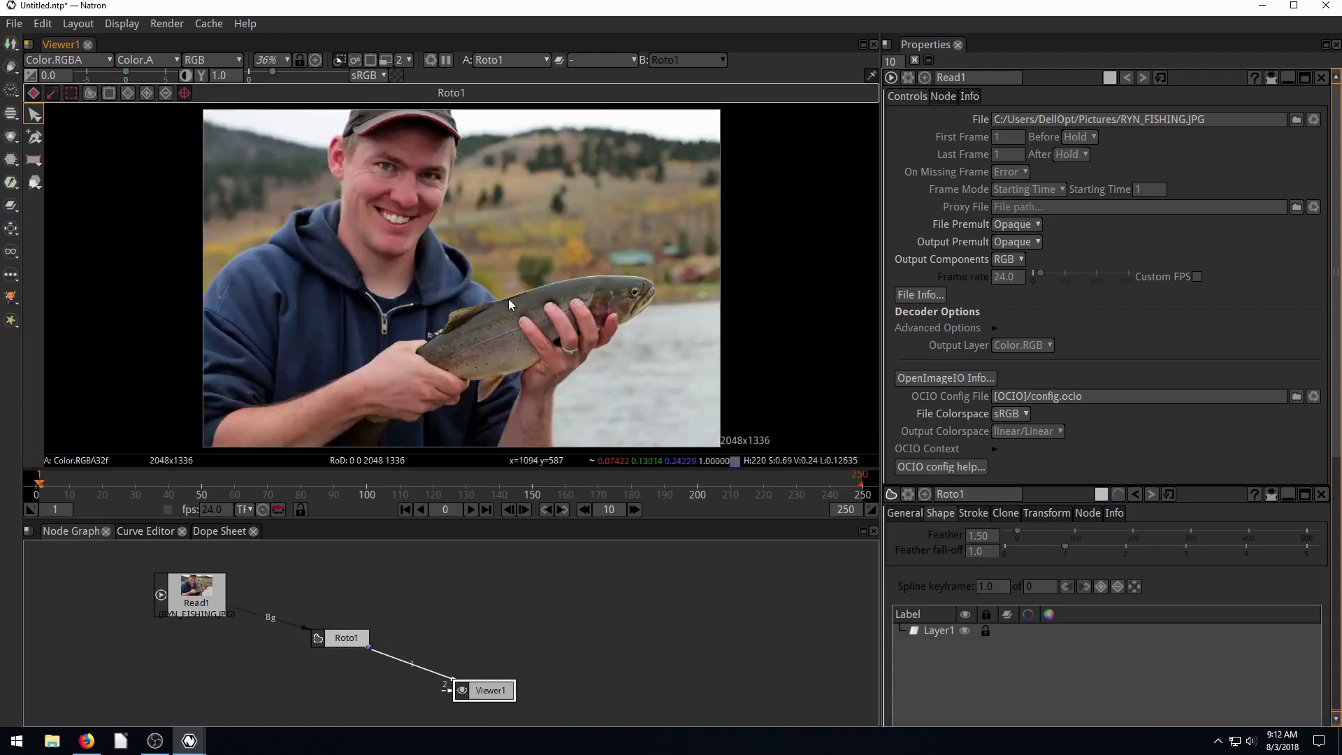
left_click(211, 61)
left_click(218, 153)
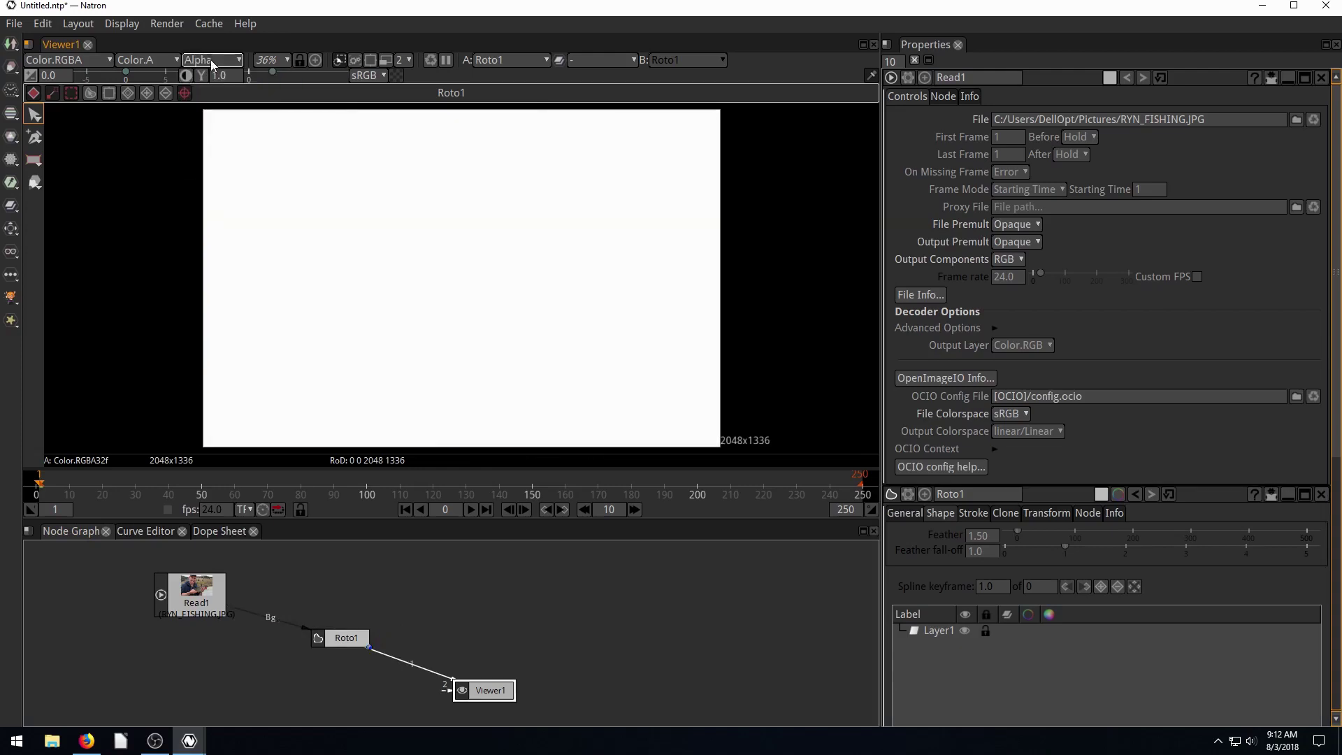
left_click(212, 60)
left_click(206, 91)
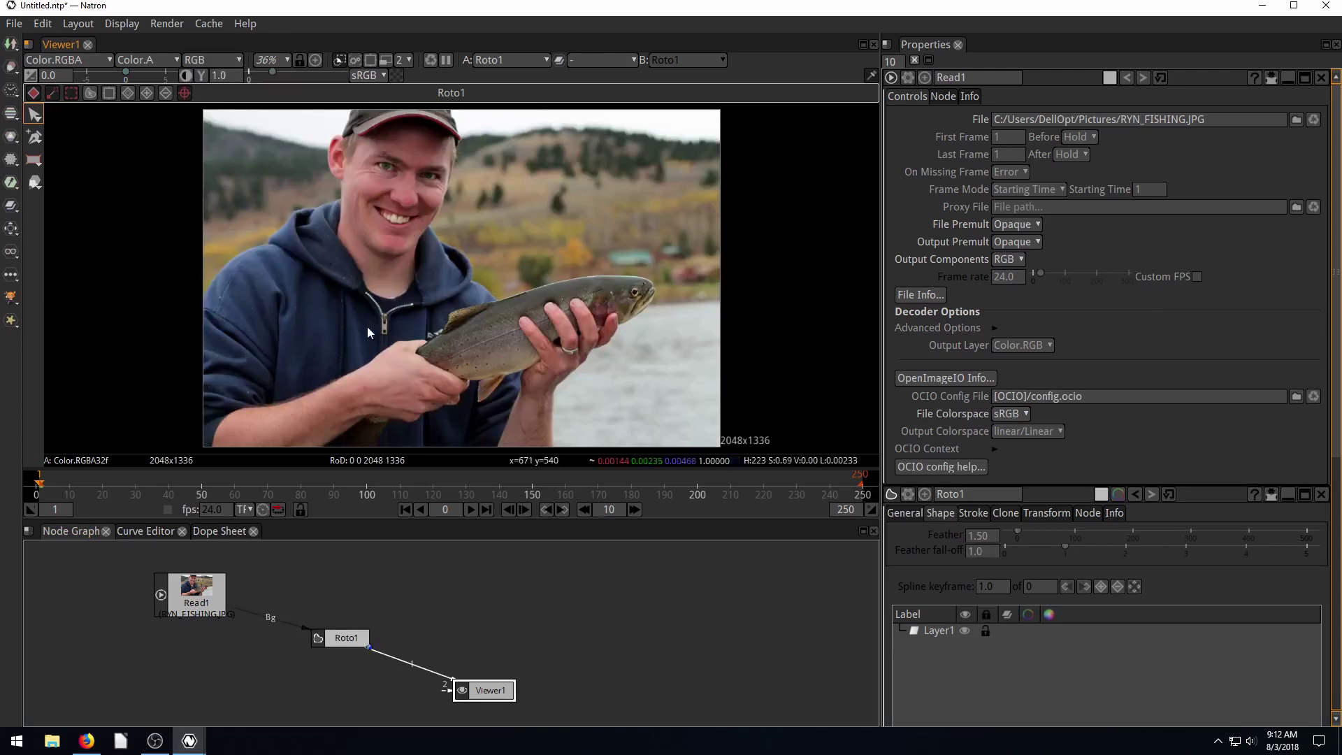
left_click(345, 638)
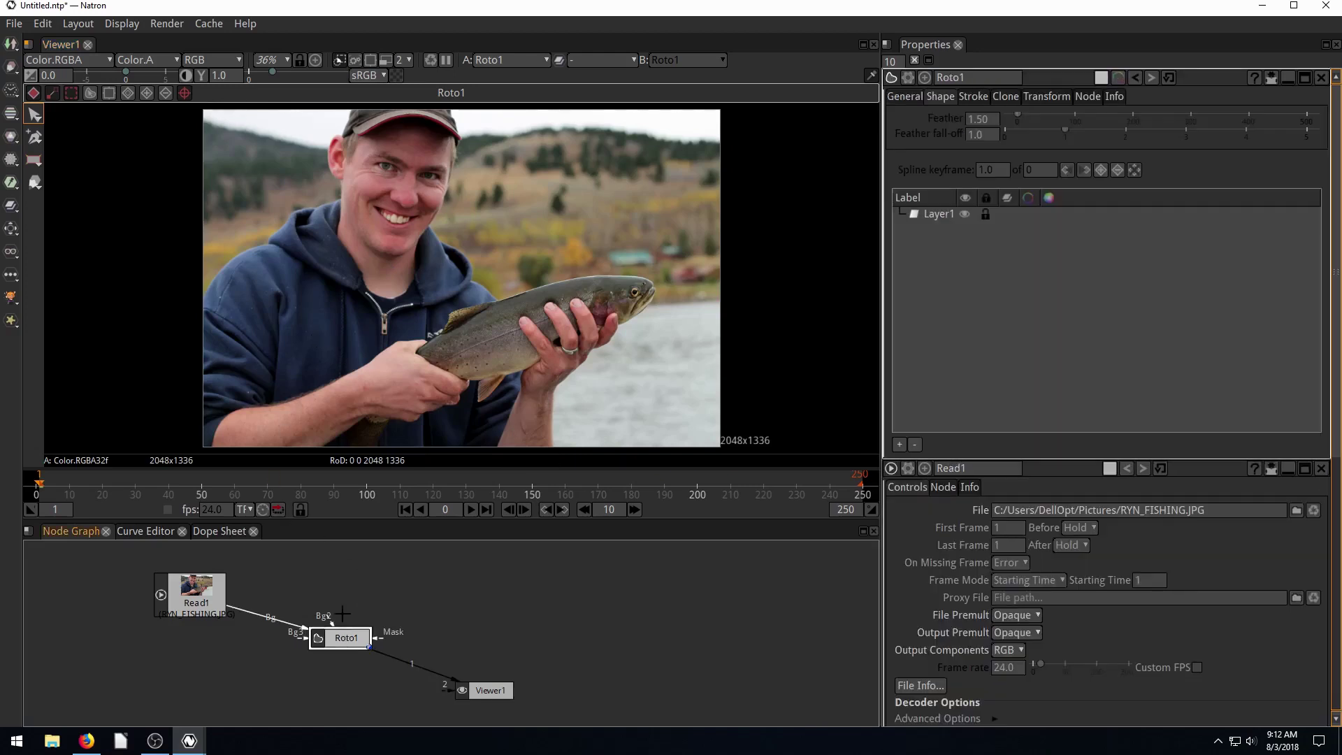
Draw a new ellipse around the man's face and nudge it up and right.
left_click(35, 161)
left_click(88, 174)
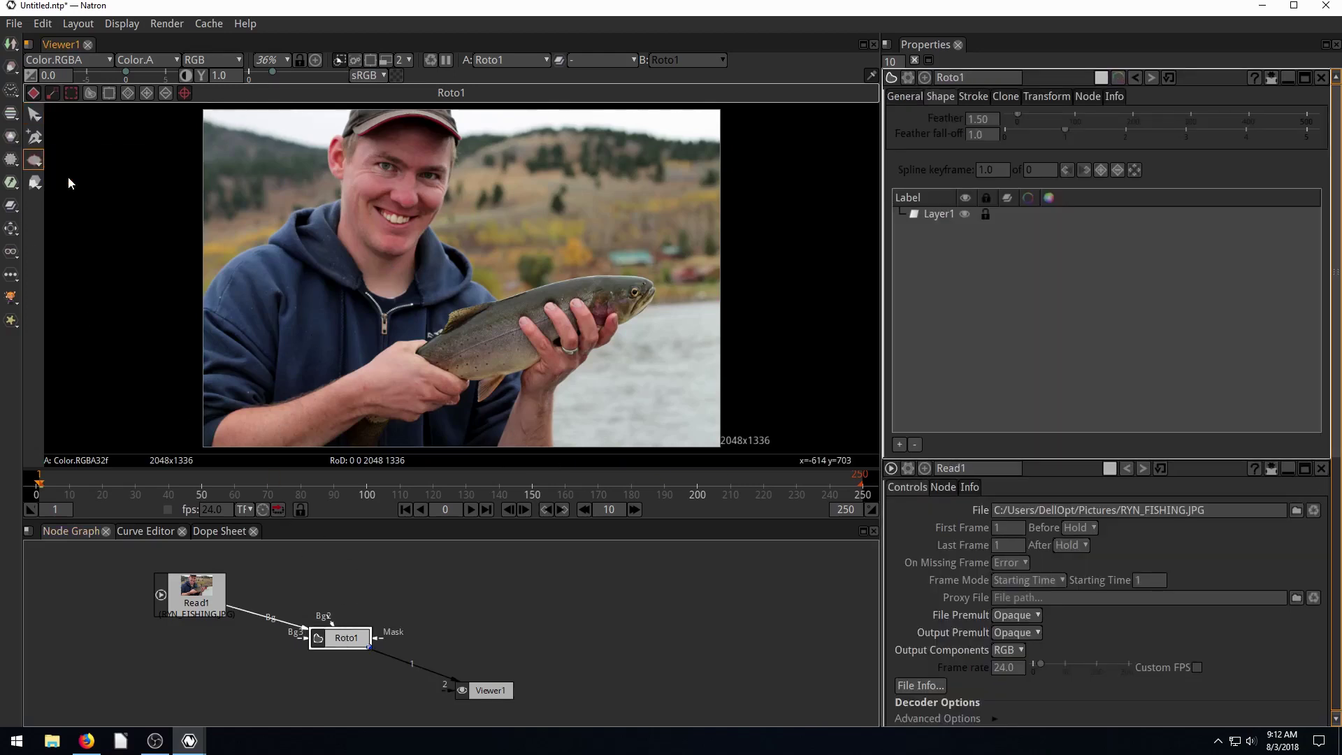
left_click_drag(439, 274, 263, 134)
key("q")
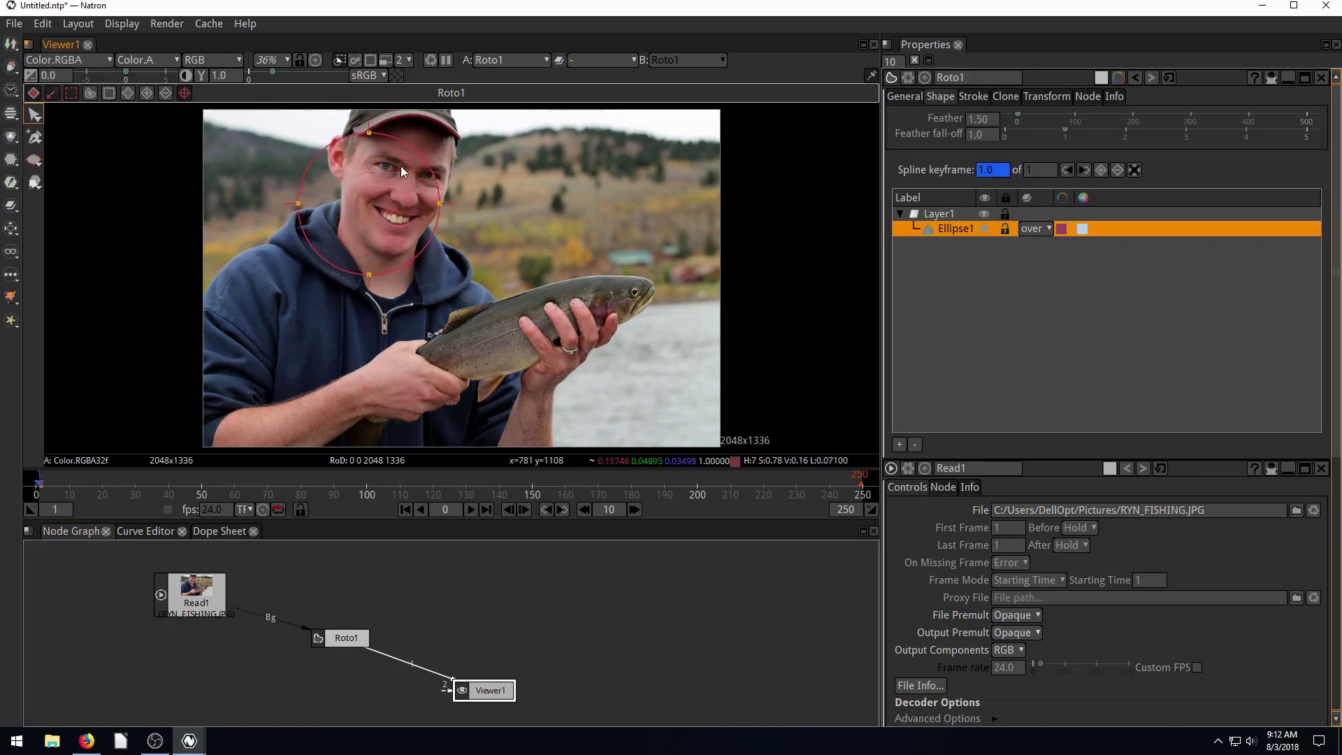
left_click_drag(409, 155, 436, 131)
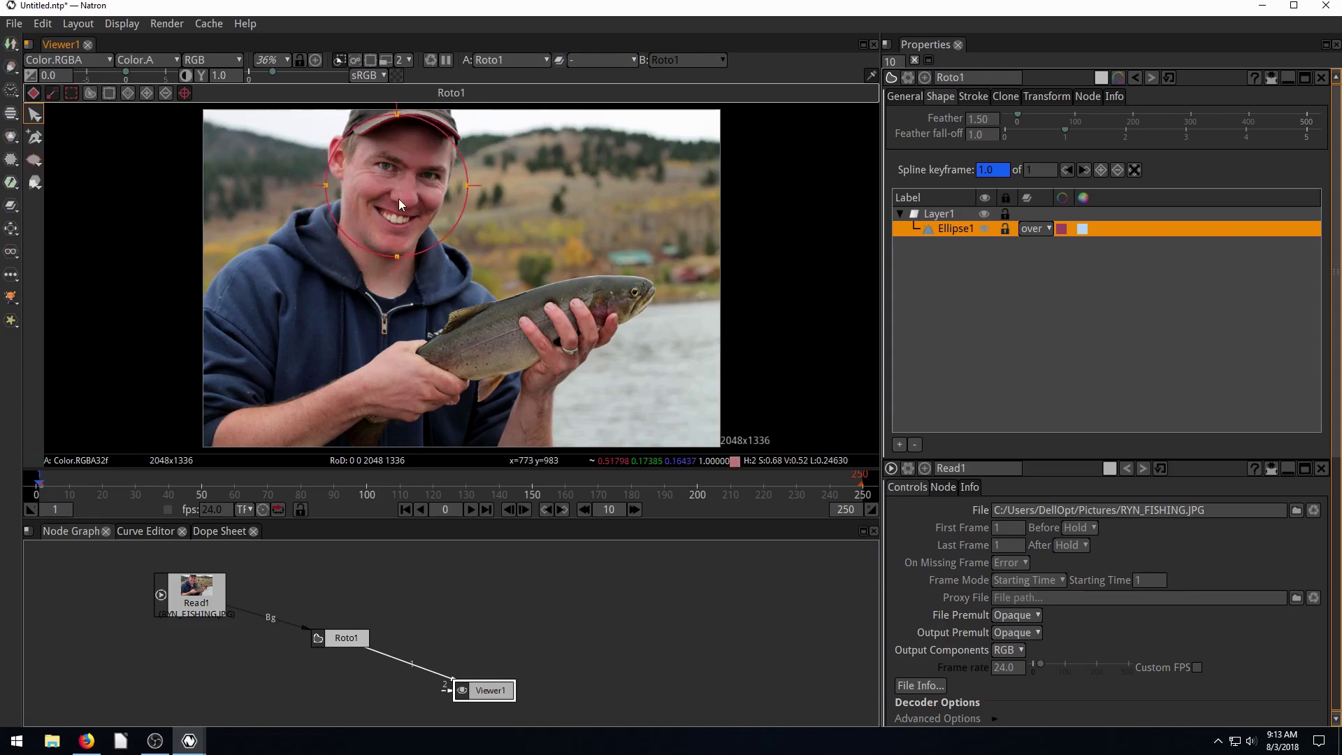
Check the ellipse matte in Alpha view, then switch the viewer back to RGB.
left_click(200, 60)
left_click(215, 150)
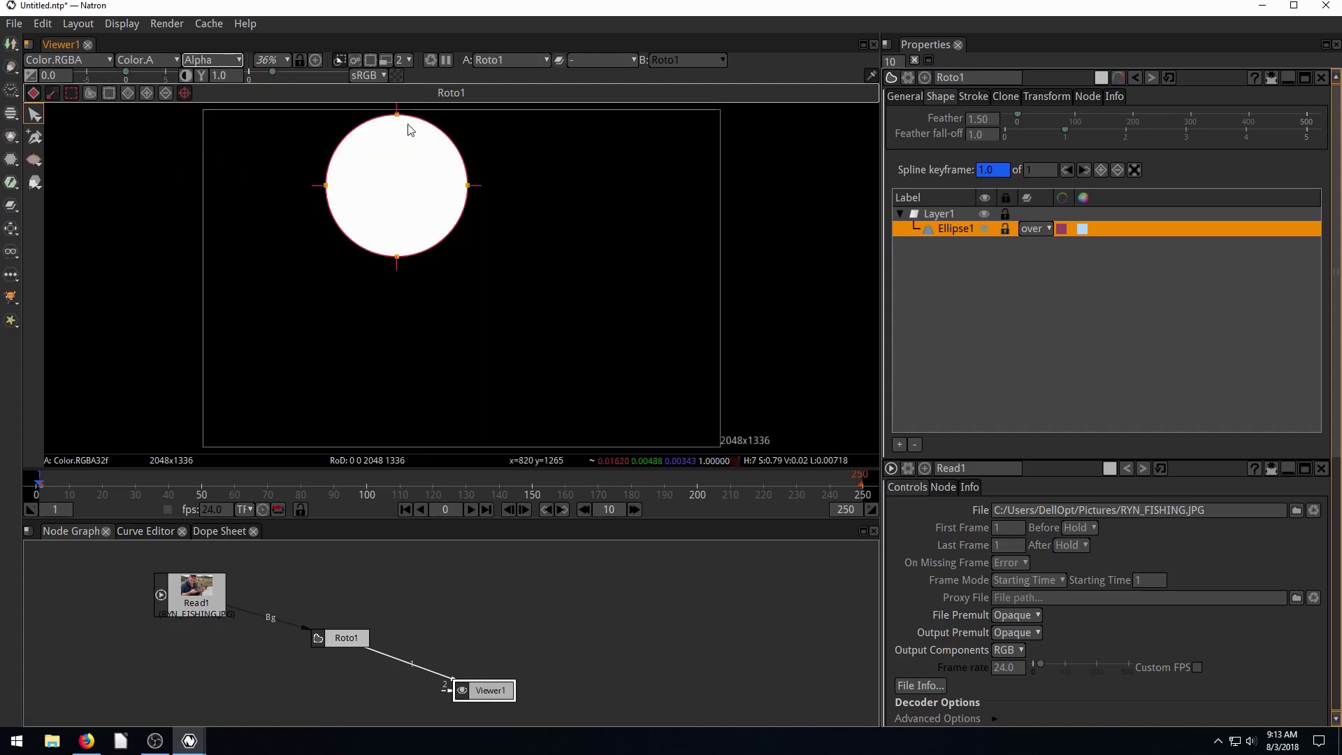
left_click(342, 636)
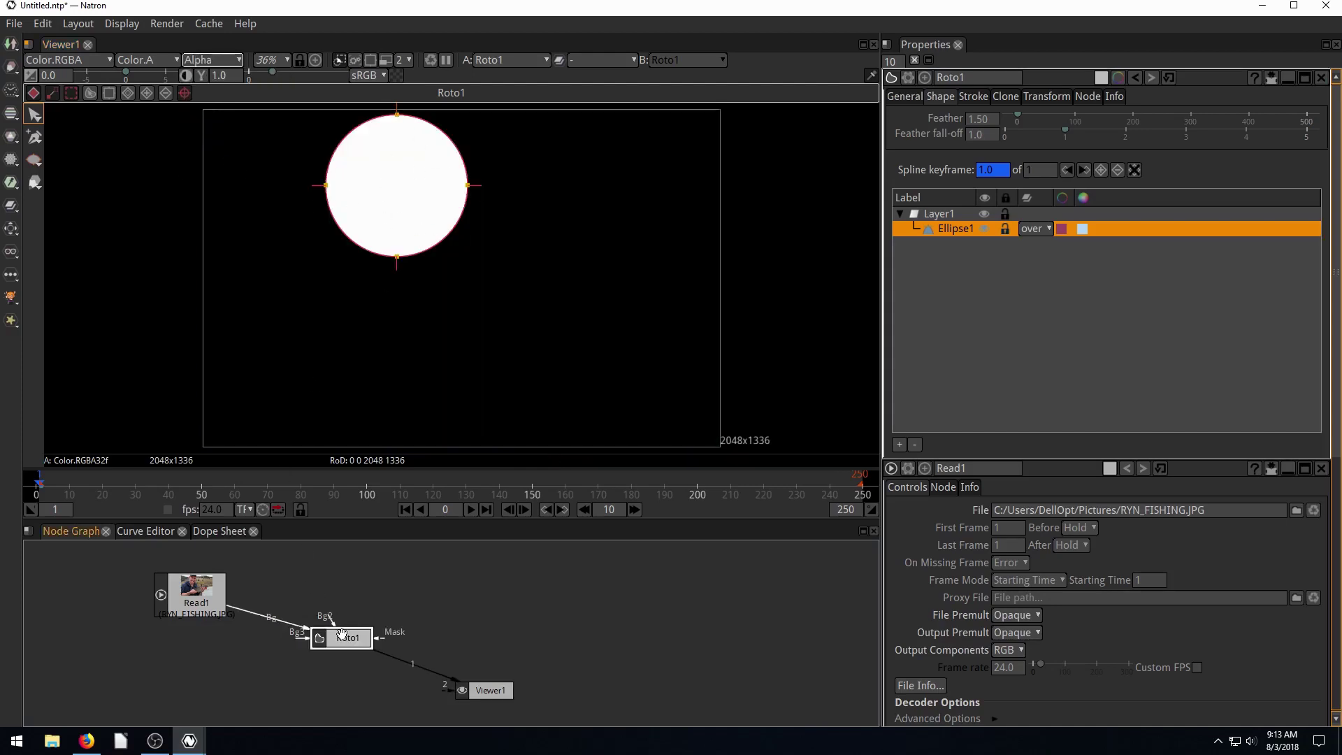
left_click(213, 595)
left_click(207, 61)
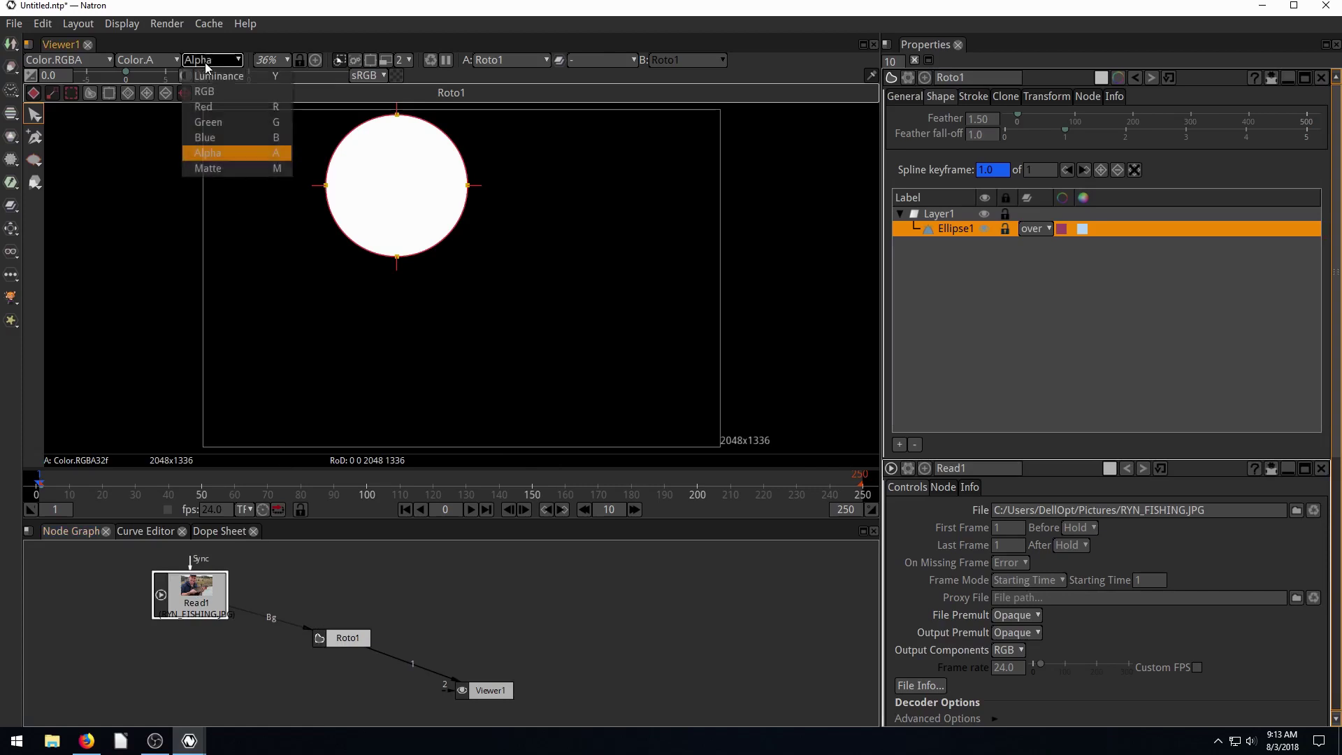
left_click(204, 91)
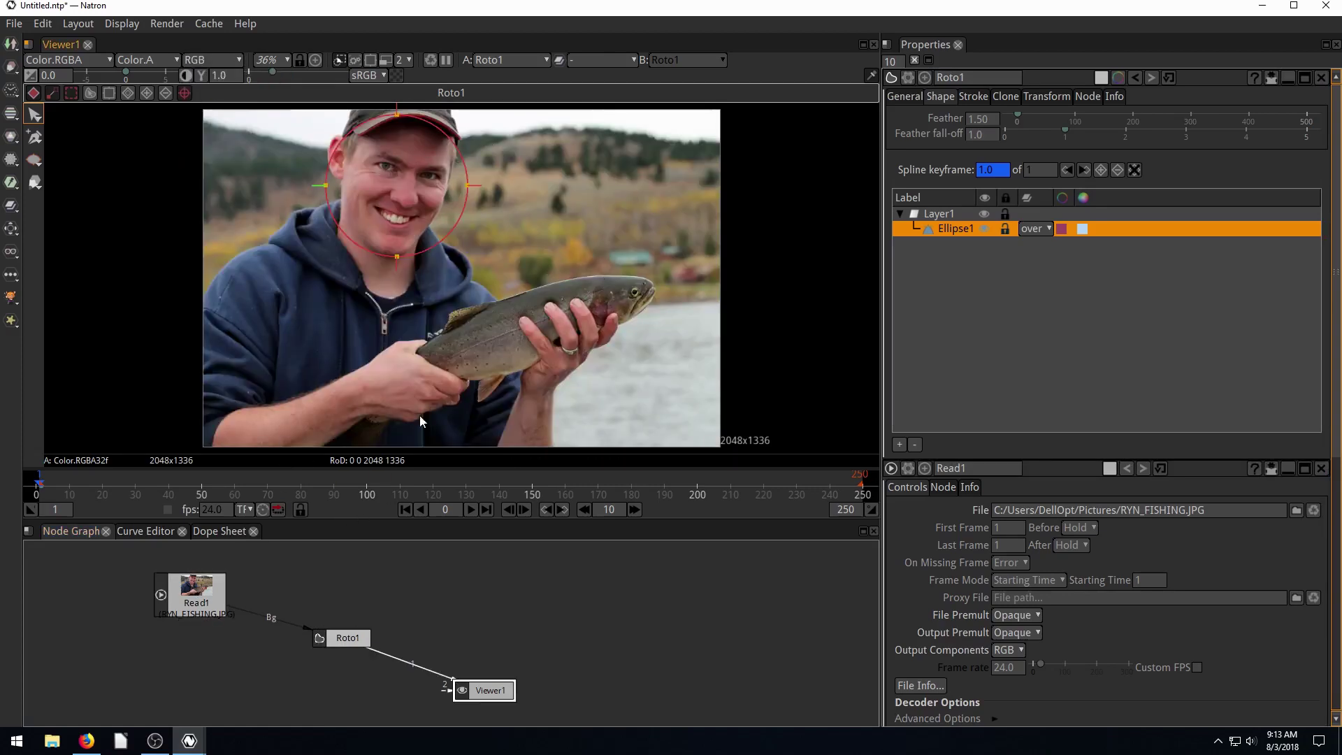
Tick Premultiply in Roto1's General tab and nudge the ellipse up over the face.
left_click(336, 637)
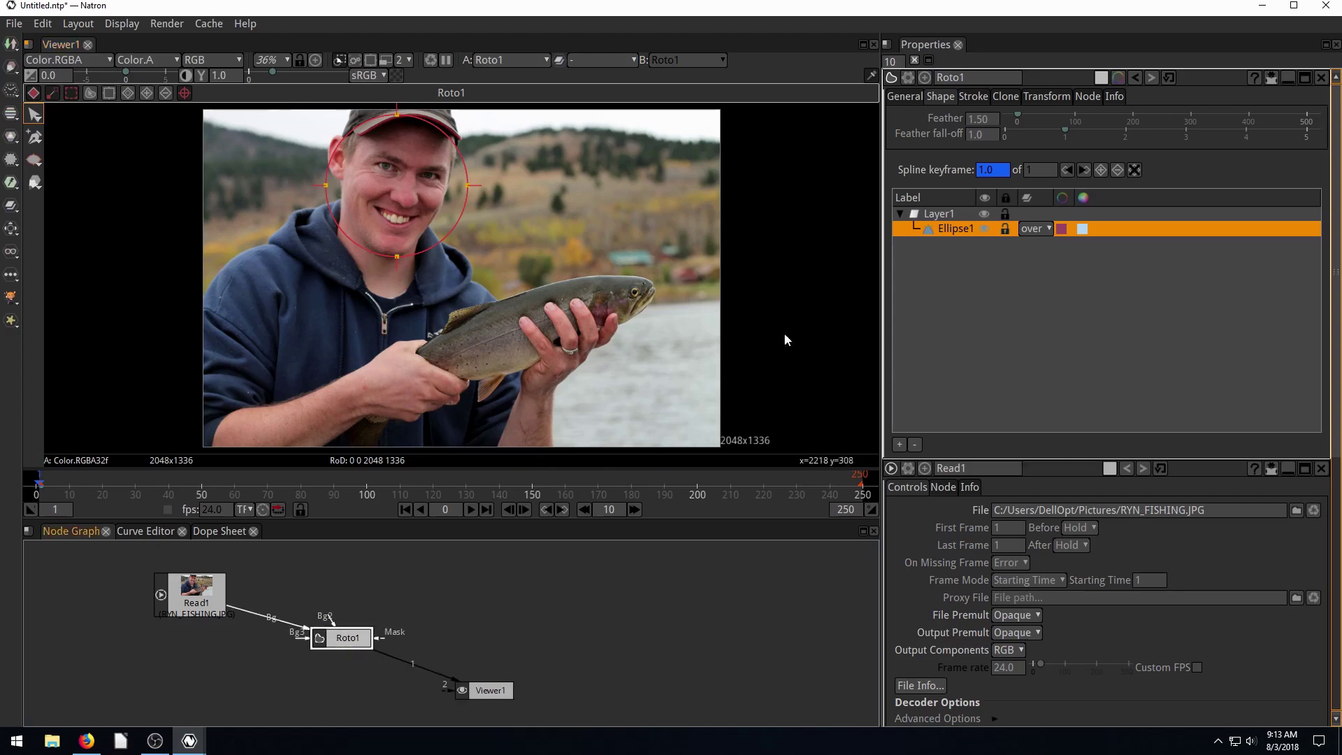
left_click(907, 99)
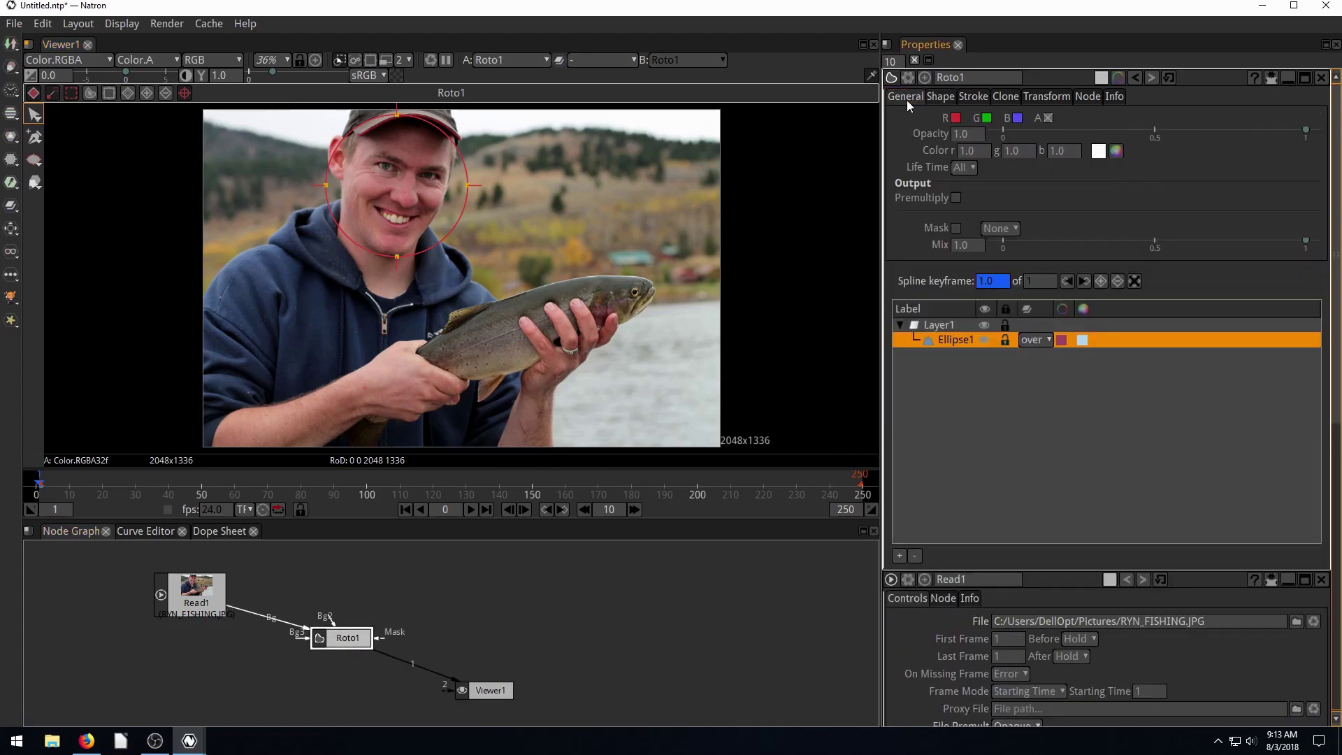
left_click(957, 199)
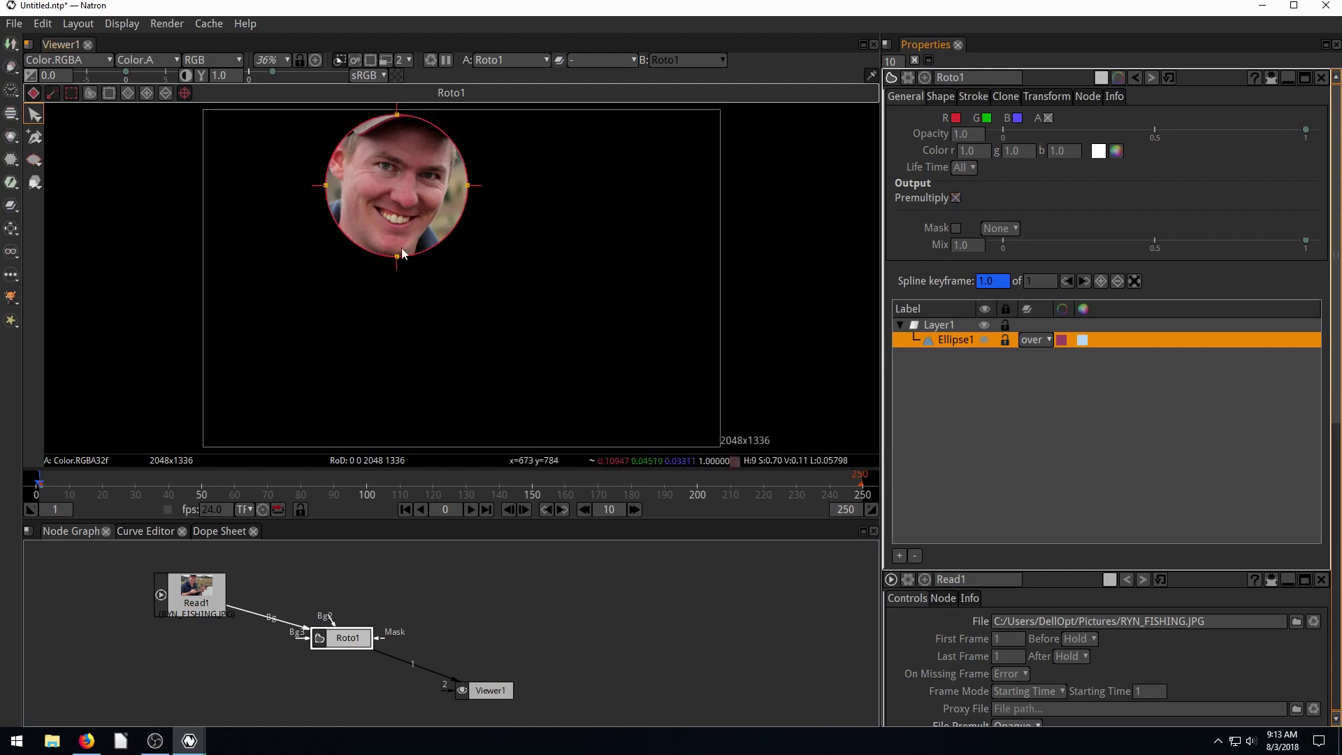
left_click(440, 126)
left_click_drag(438, 133, 407, 162)
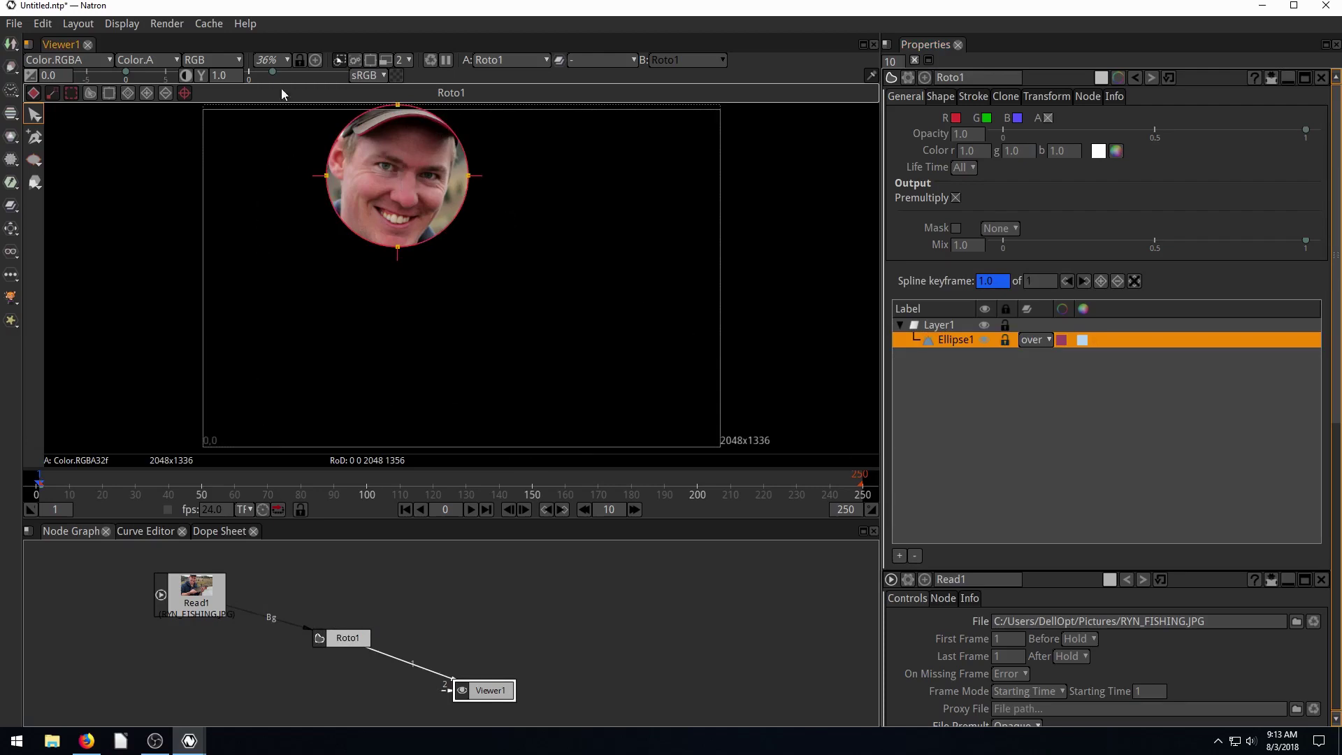
Inspect transparency with the checkerboard toggle, then try and undo a leftward ellipse move.
left_click(396, 76)
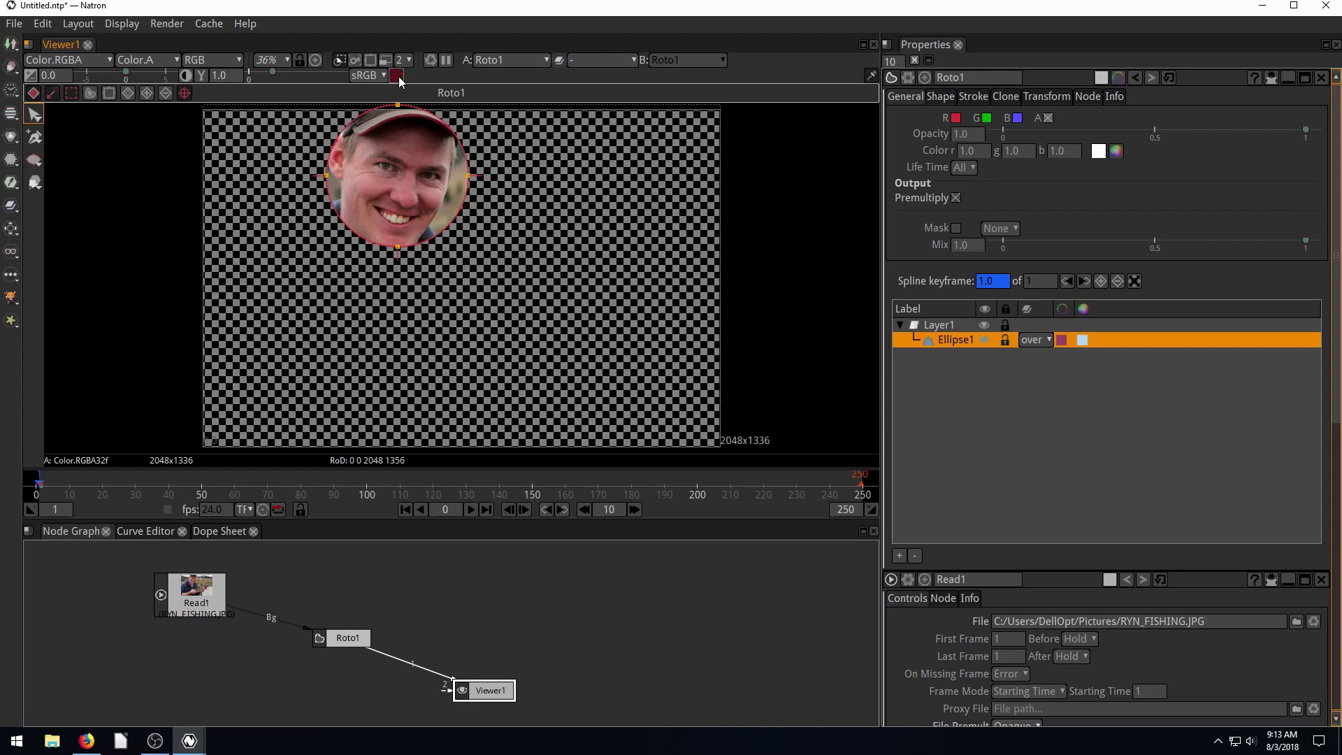
left_click(399, 77)
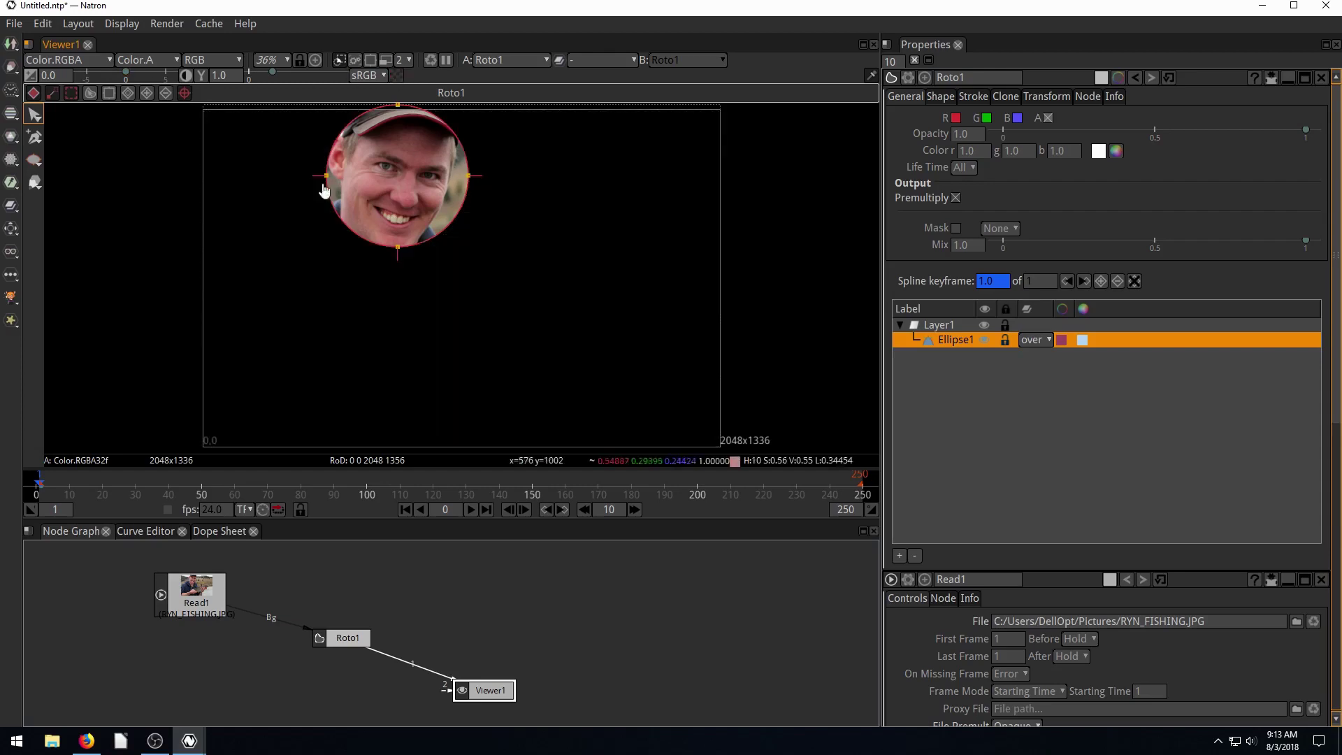
left_click(397, 76)
left_click(397, 77)
mouse_move(445, 166)
left_mouse_down()
mouse_move(430, 178)
mouse_move(425, 168)
left_mouse_up()
key("ctrl+z")
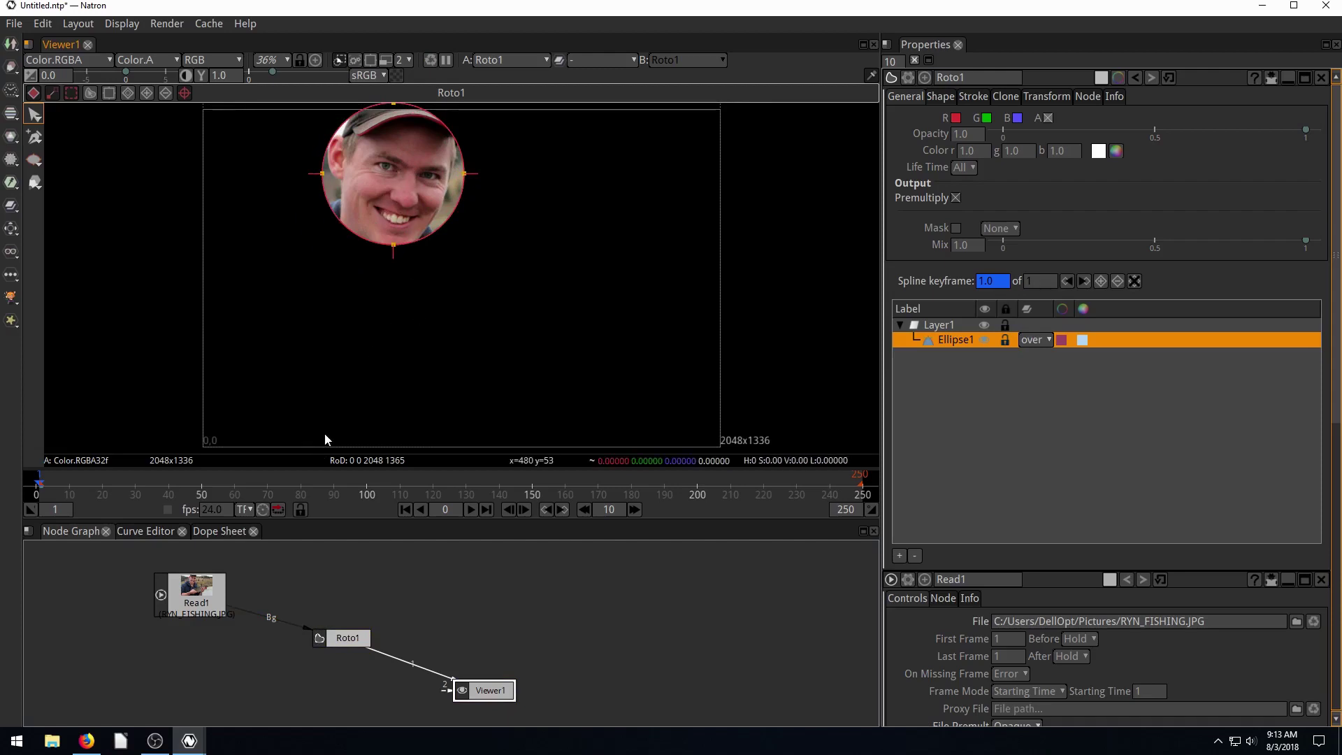
Set a Translate keyframe on the ellipse at the first frame.
left_click(1038, 97)
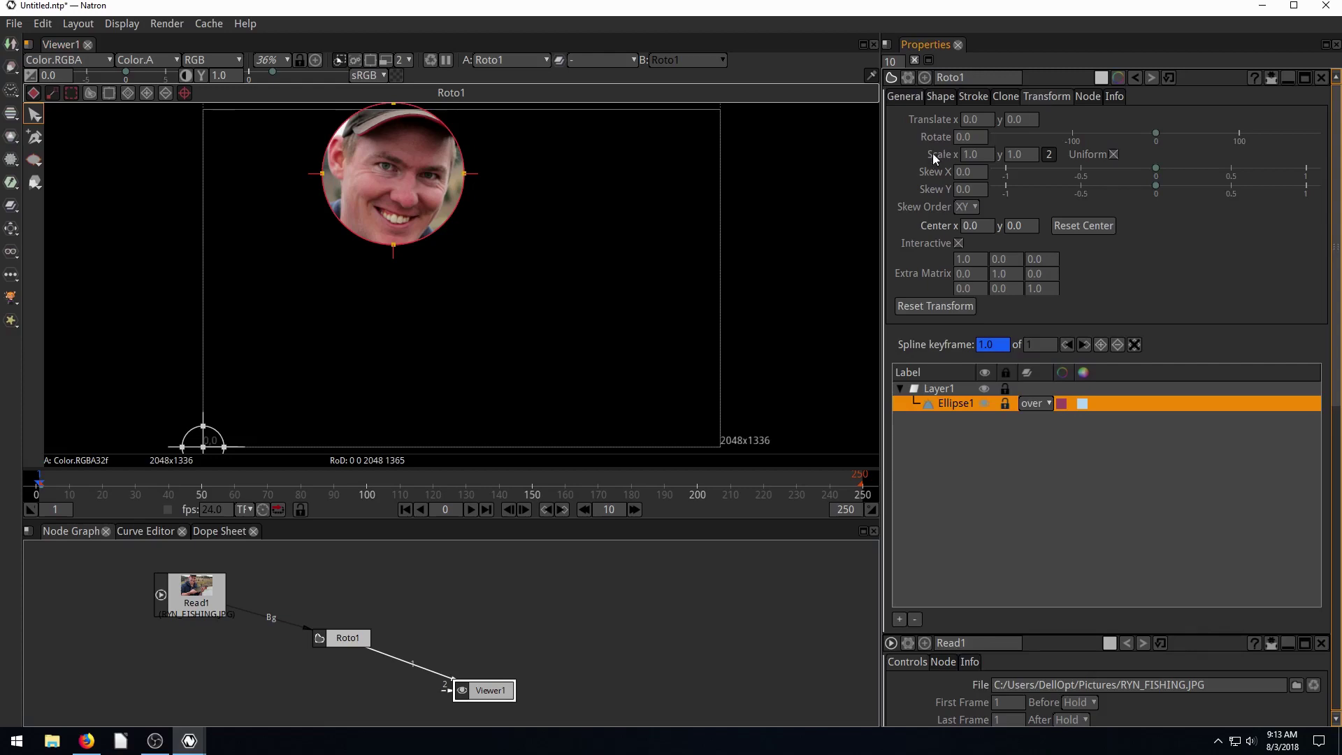
right_click(972, 119)
left_click(998, 124)
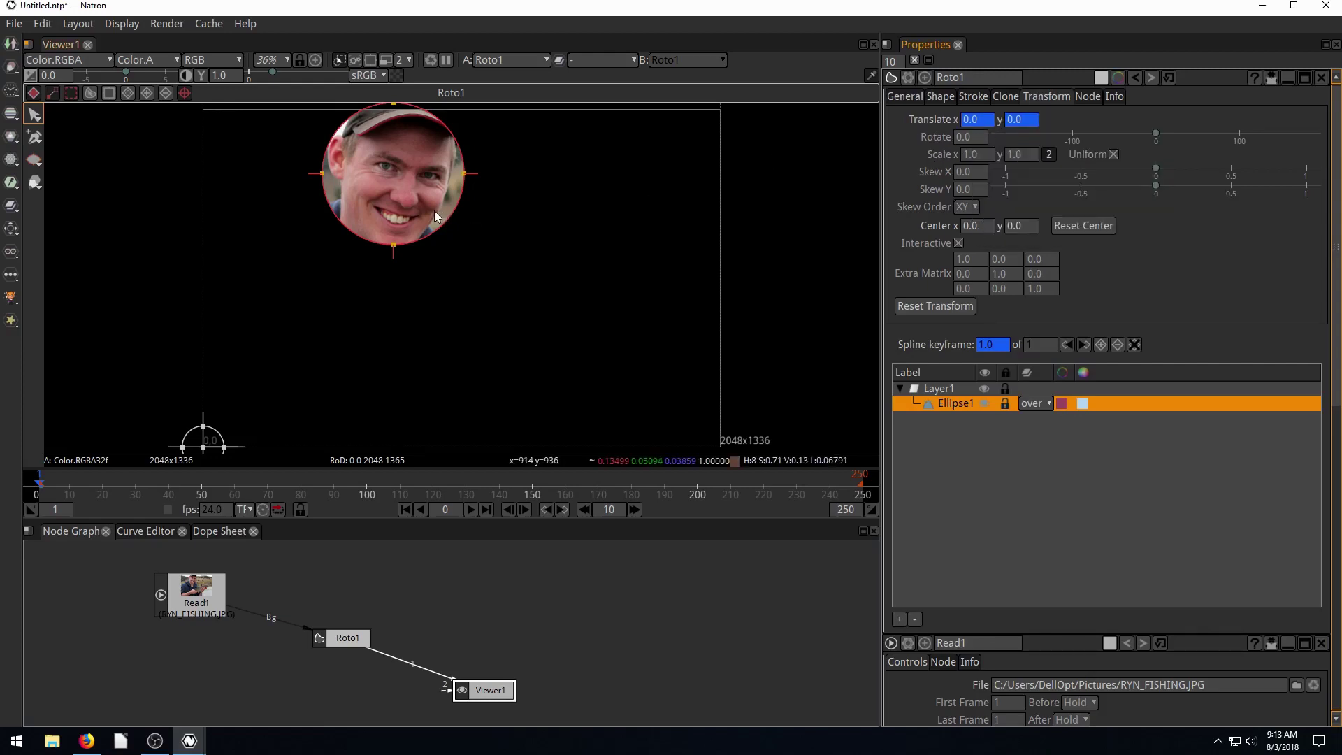
left_click(347, 638)
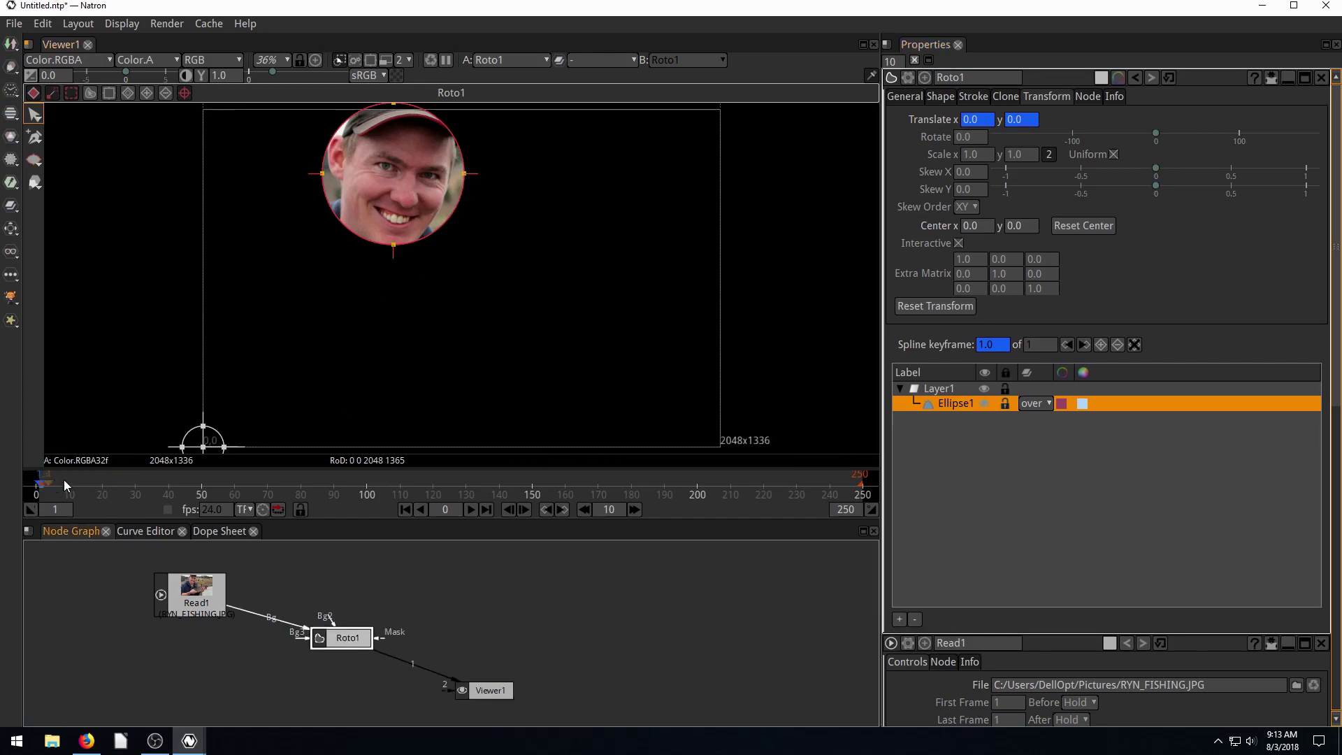
At frame 20, move the ellipse down onto the chest and preview the animation.
left_click(103, 487)
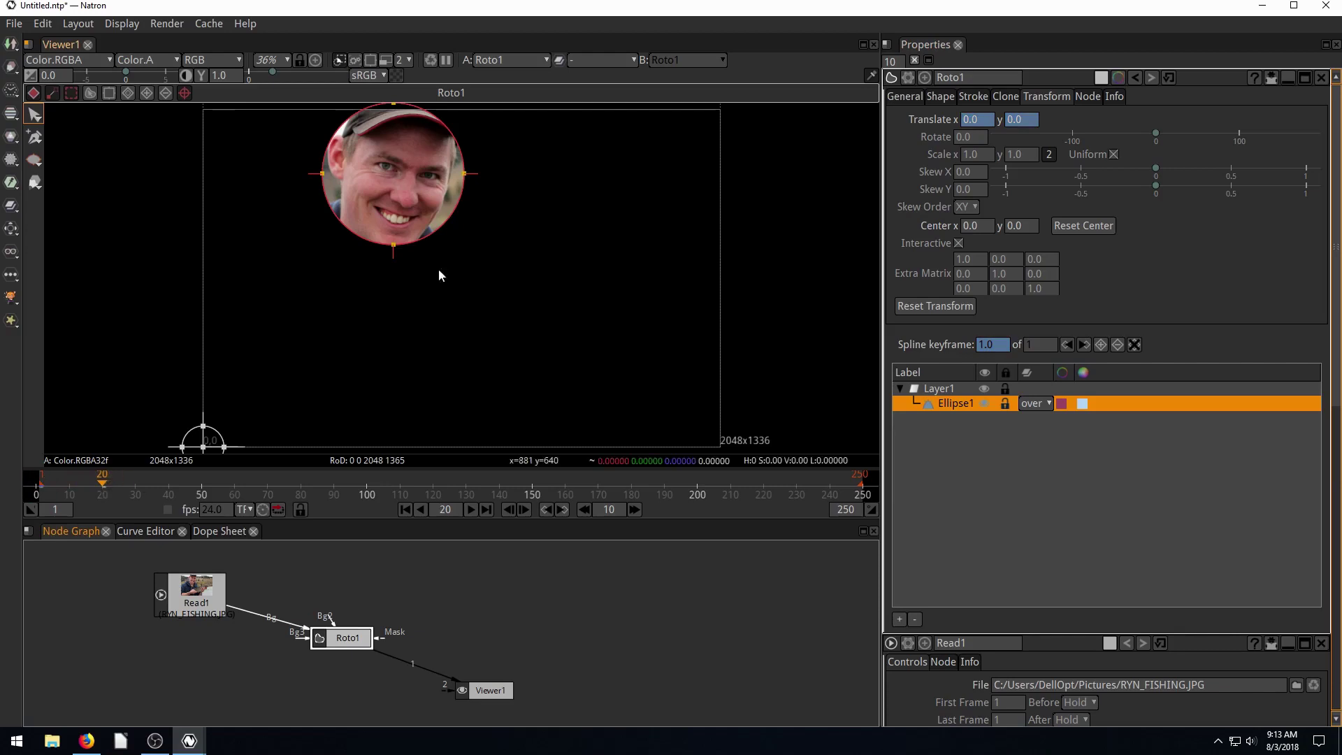
left_click_drag(453, 219, 440, 349)
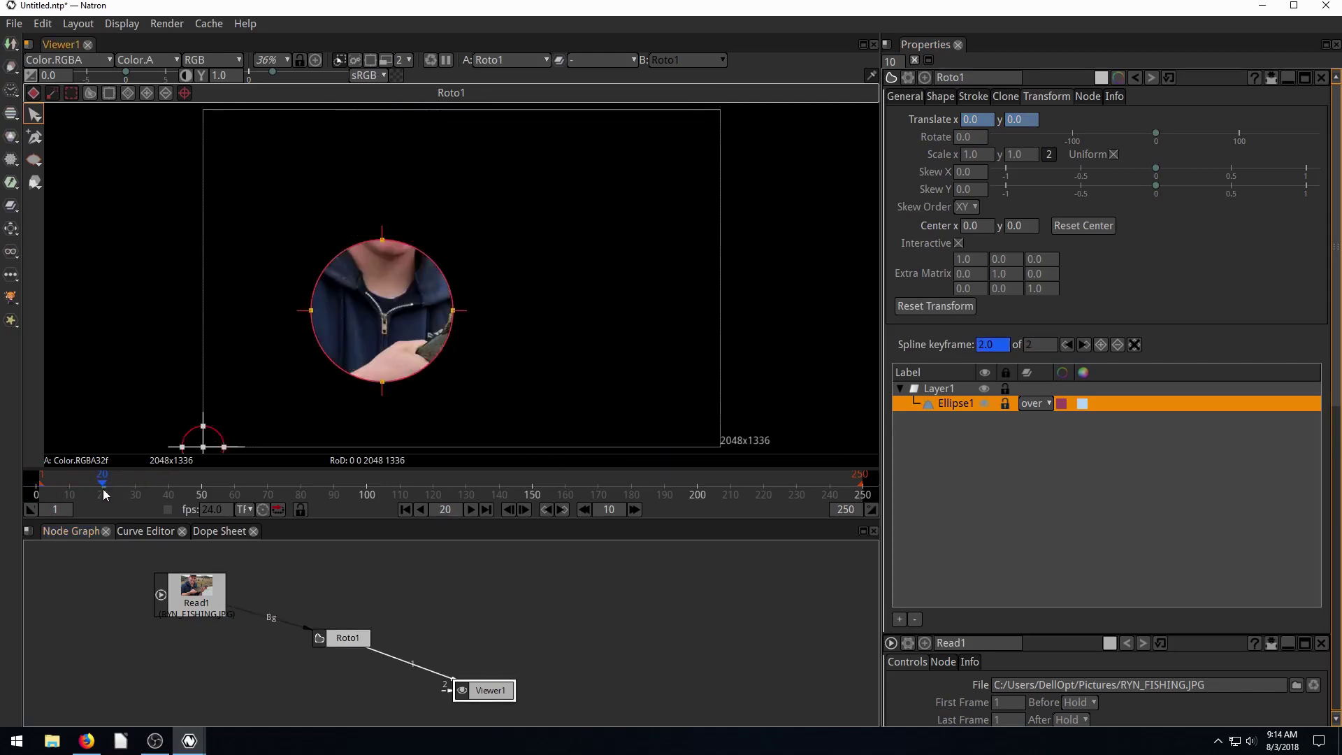
left_click(403, 510)
left_click(469, 510)
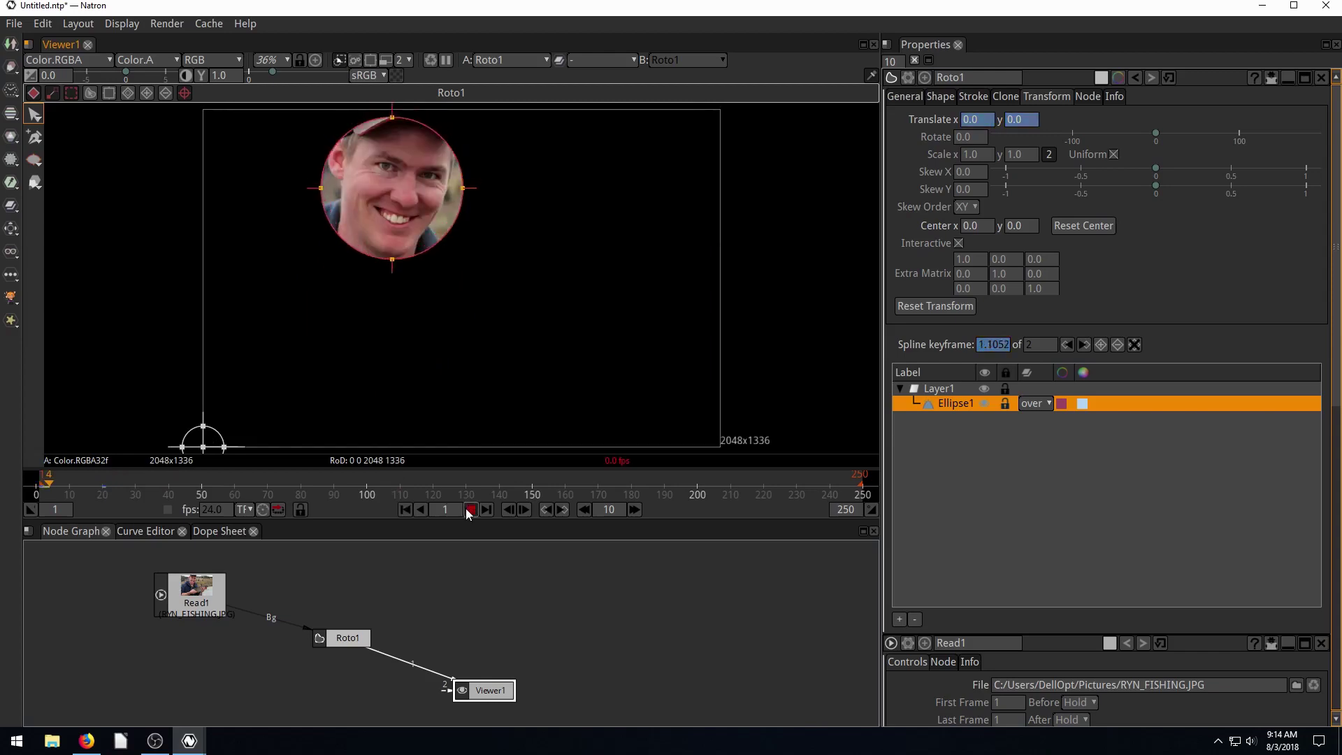
left_click(469, 509)
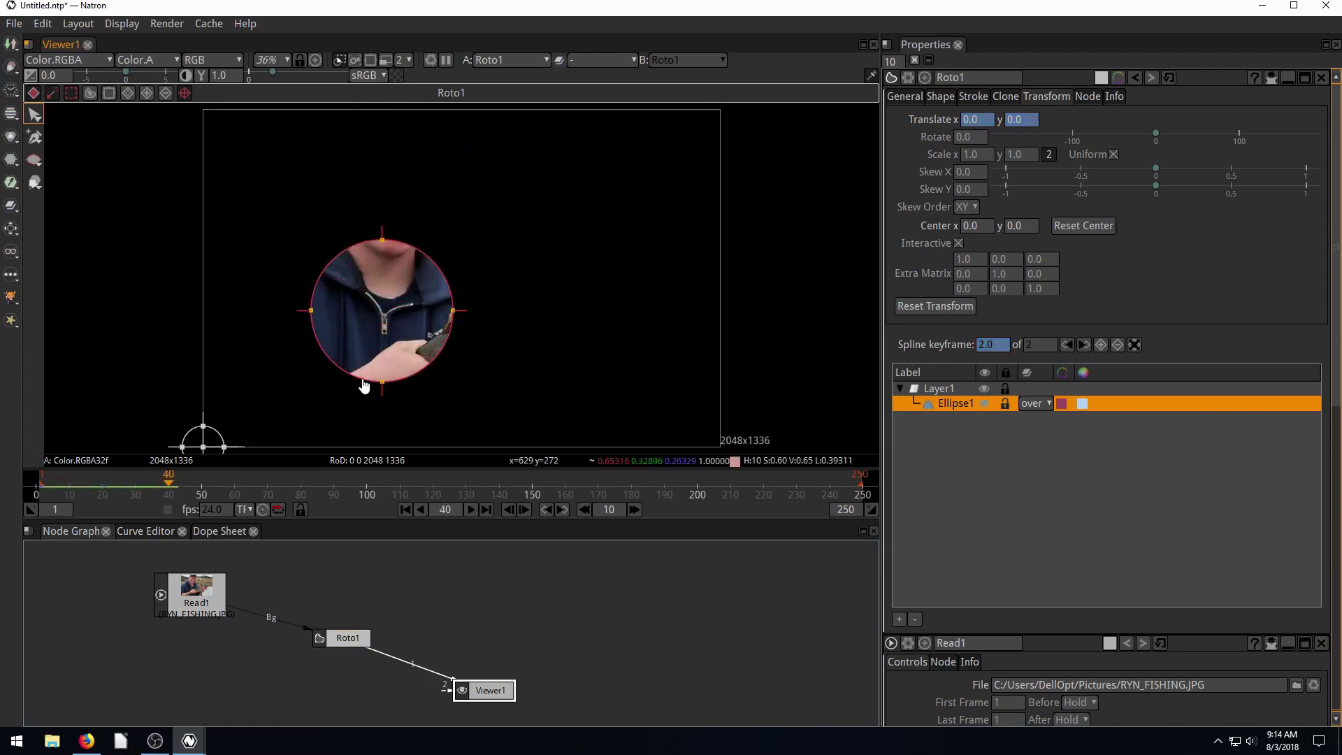
At frame 40, move the ellipse right onto the fish and play it back.
left_click_drag(364, 383, 580, 373)
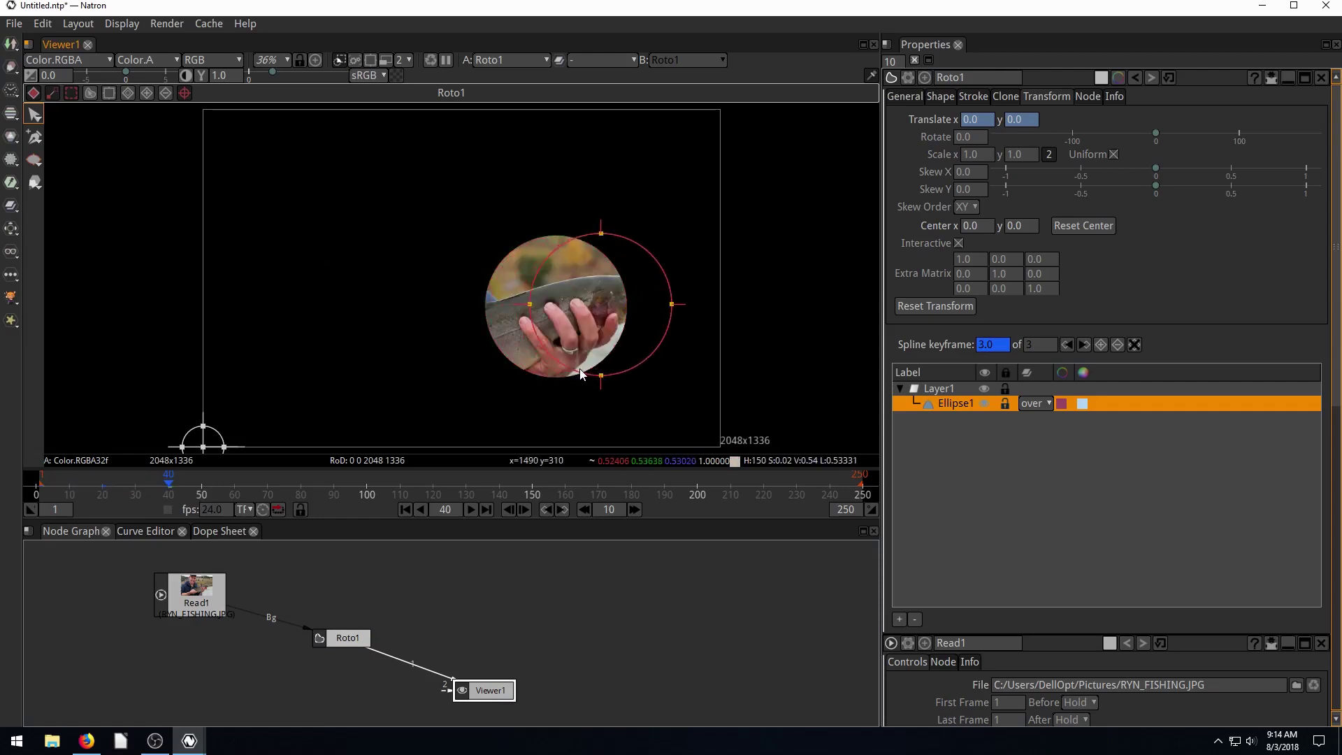
left_click(404, 510)
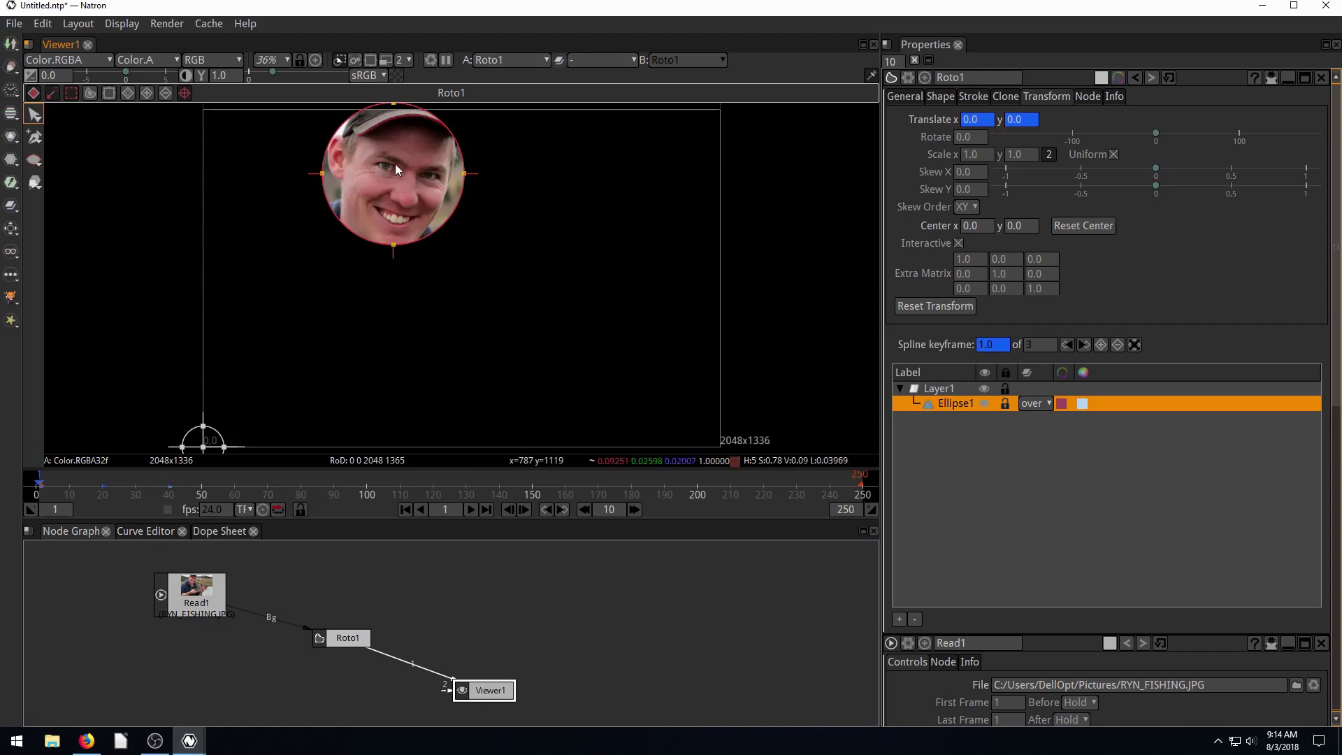
left_click(470, 514)
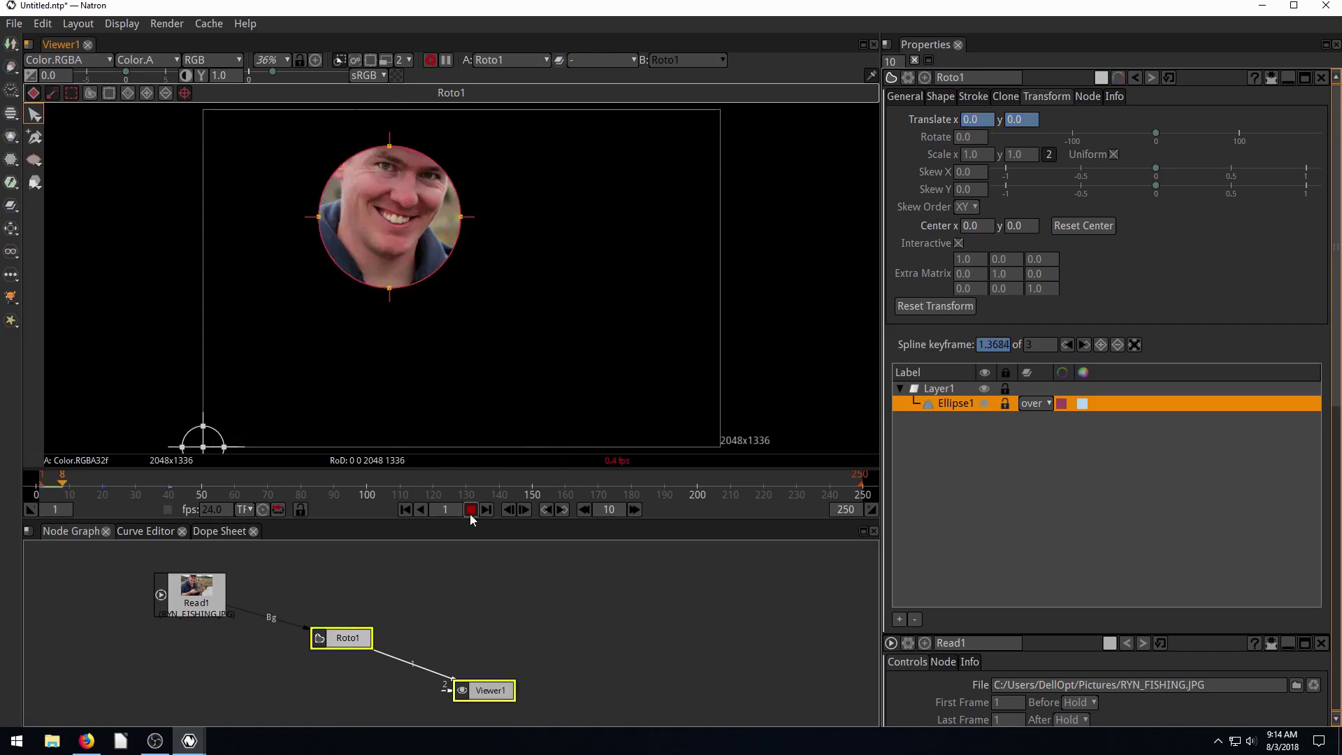
left_click(470, 514)
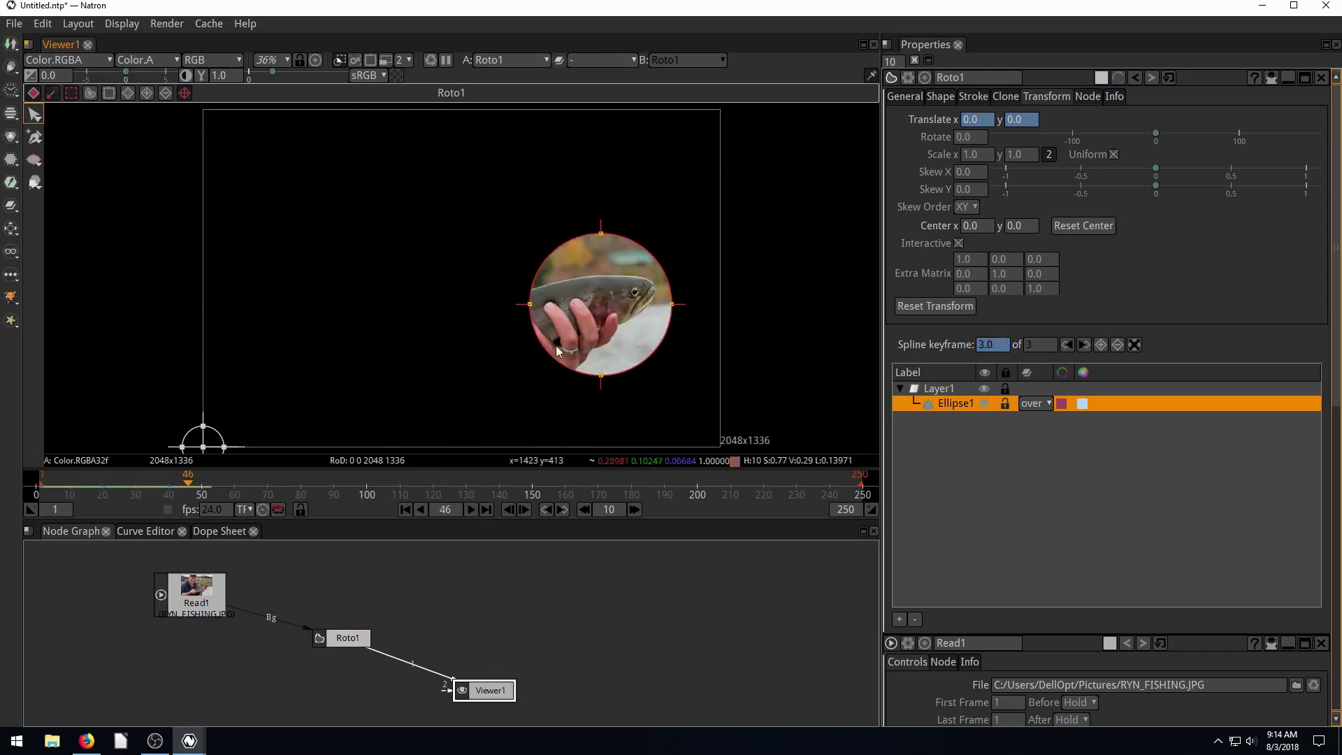
Soften the Roto1 ellipse edge with a feather of 58.
left_click(336, 654)
left_click(344, 637)
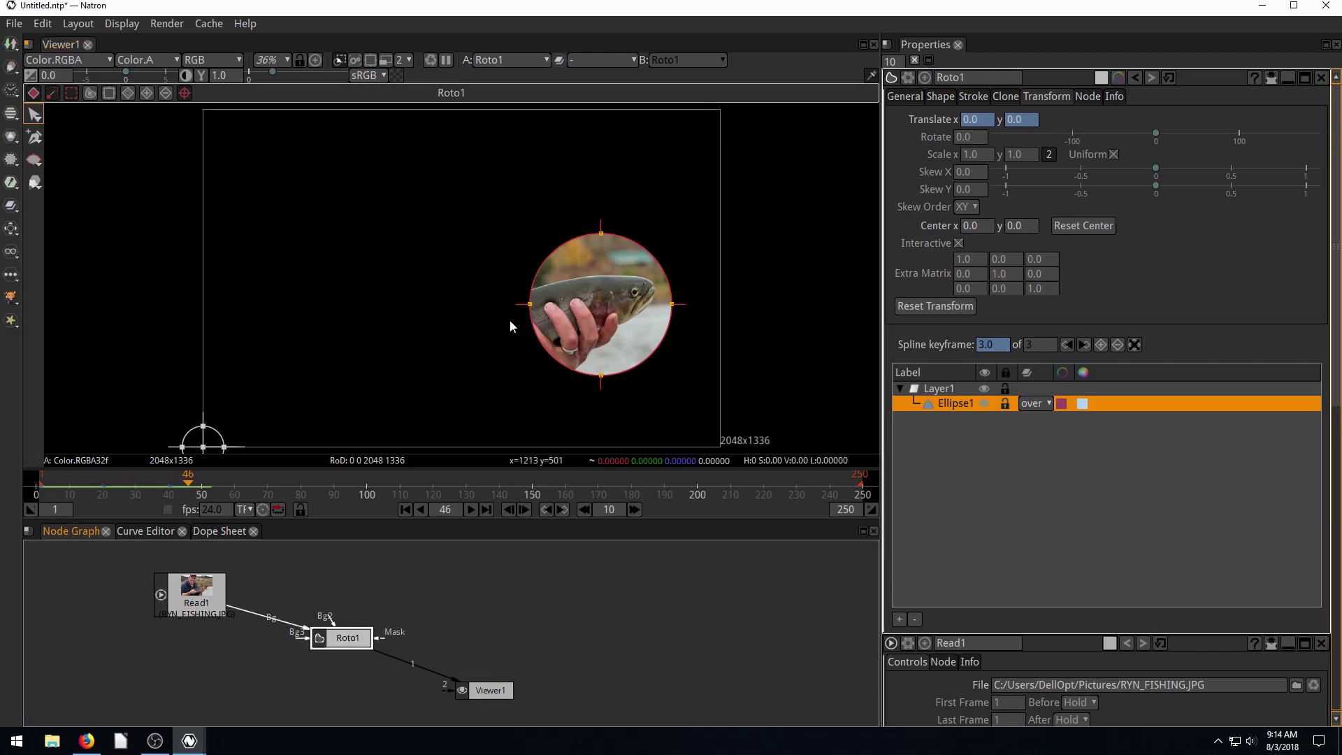
left_click(941, 98)
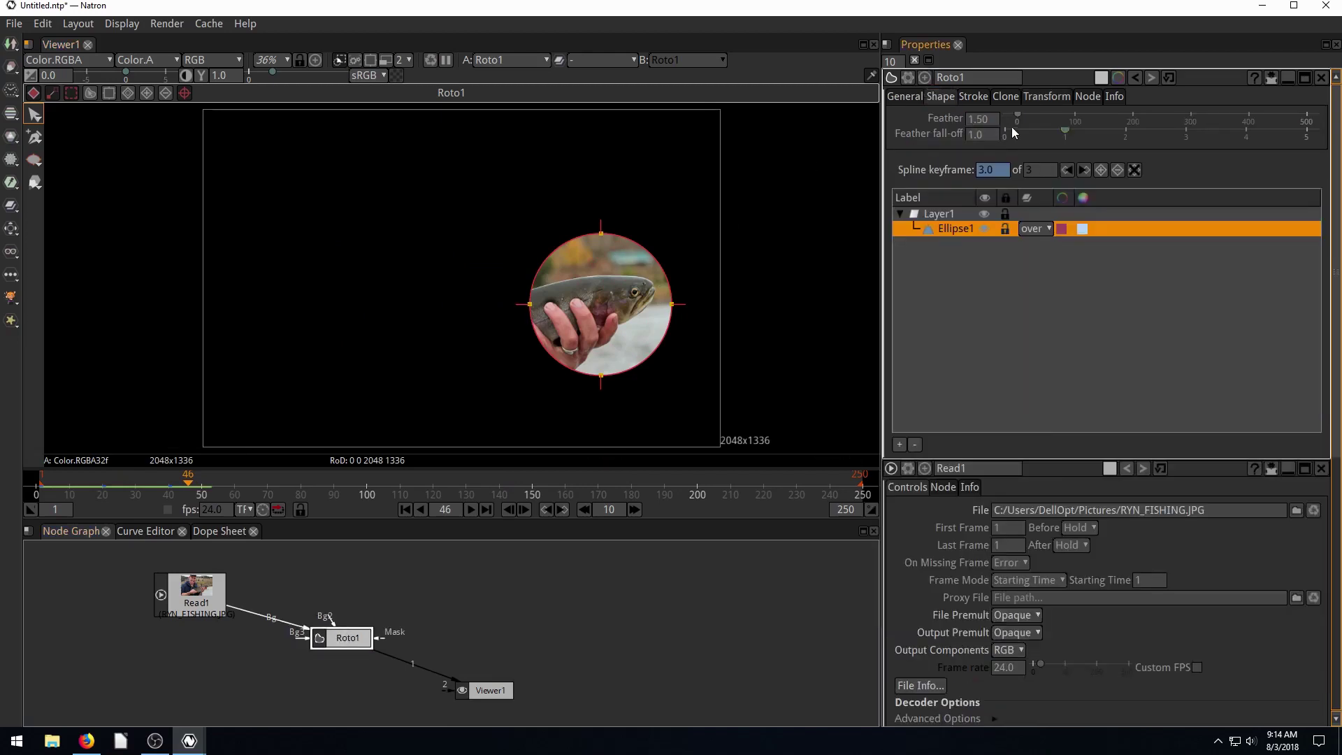
left_click_drag(1017, 118, 1050, 119)
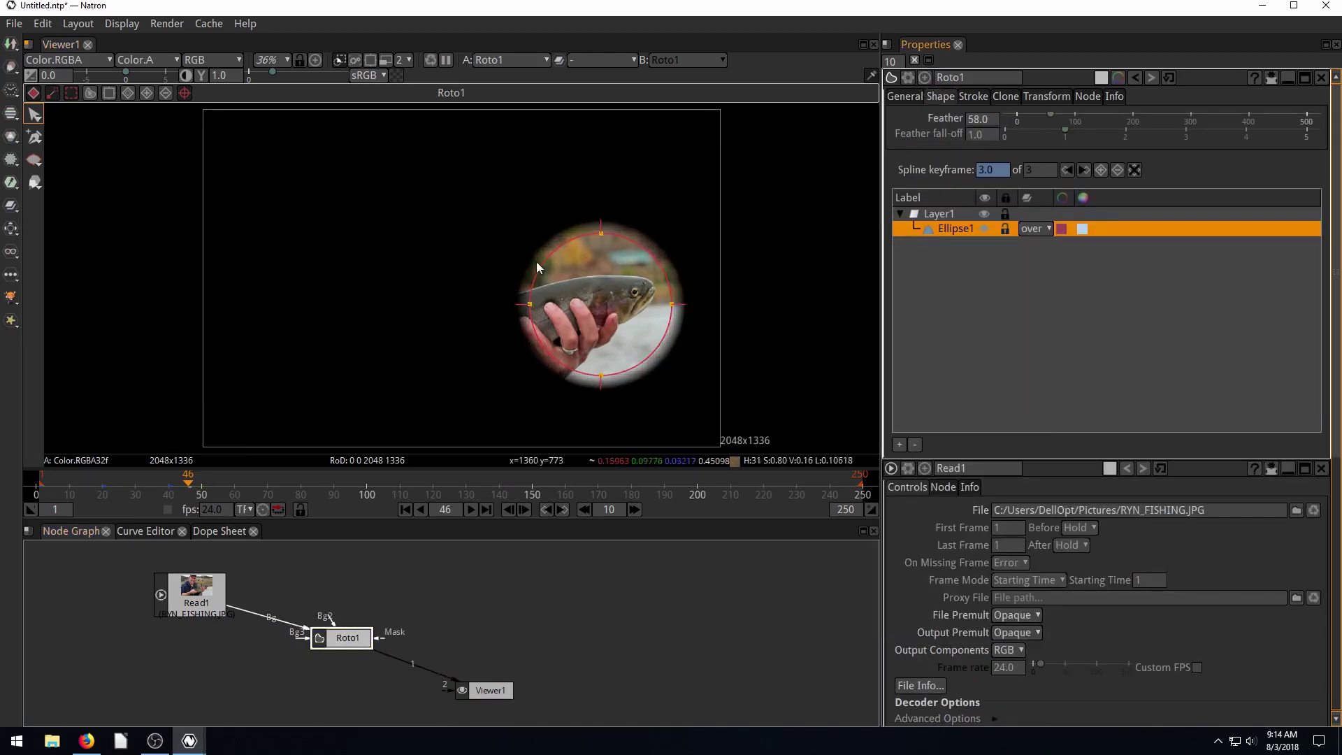
At frame 40, narrow the ellipse by pulling its left and right points inward.
left_click(405, 509)
left_click(471, 509)
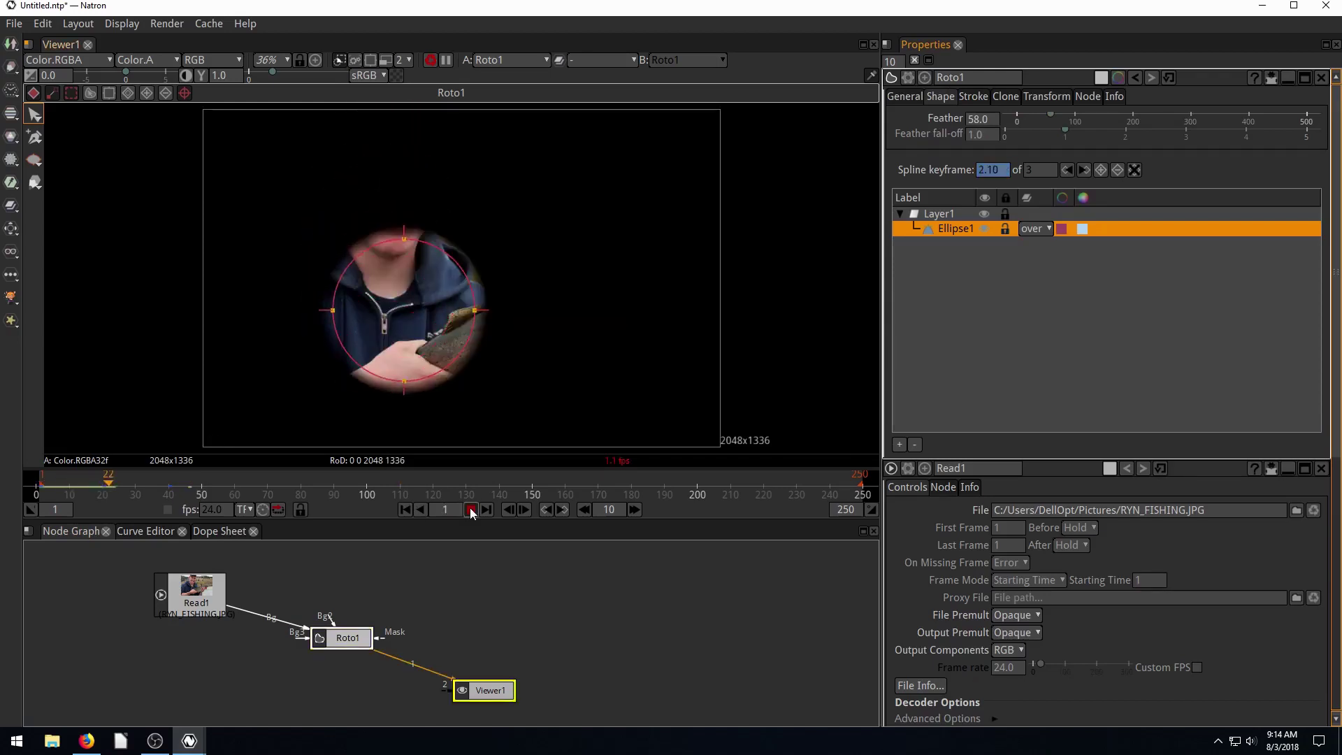
left_click(470, 509)
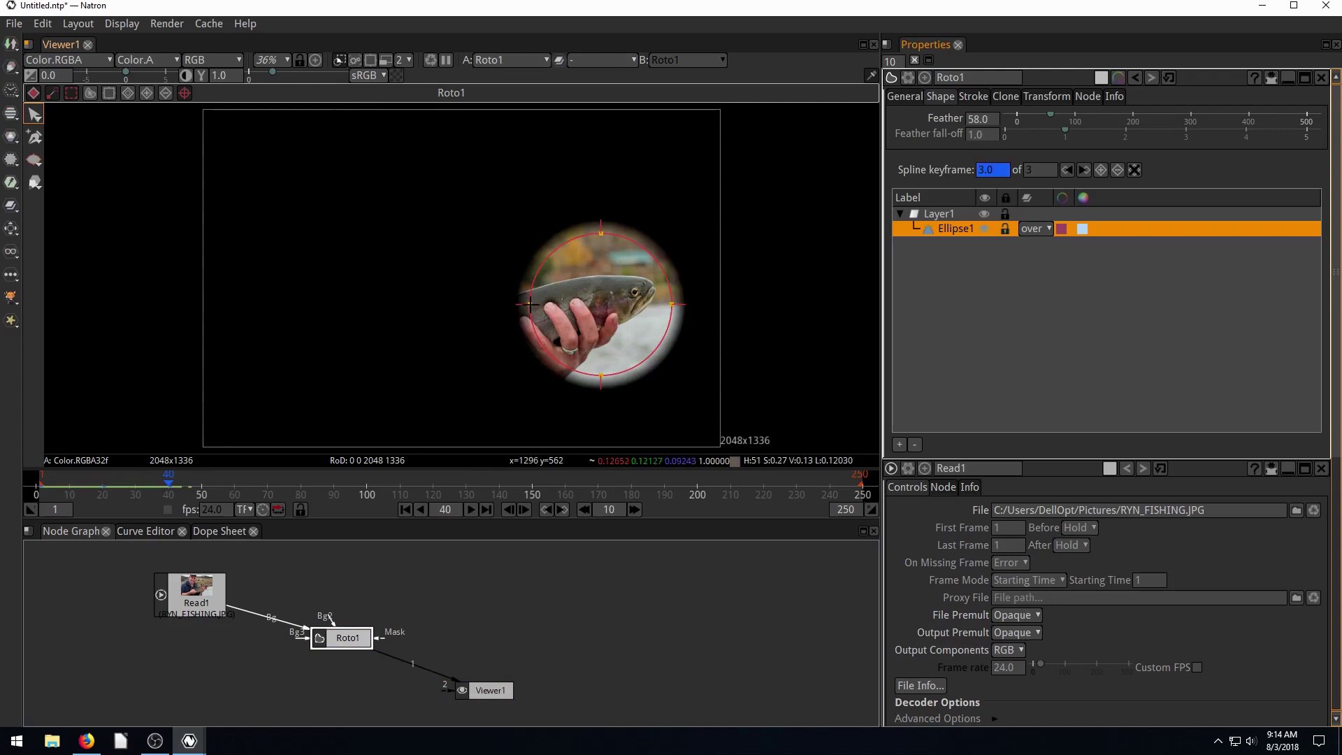
left_click_drag(526, 306, 577, 306)
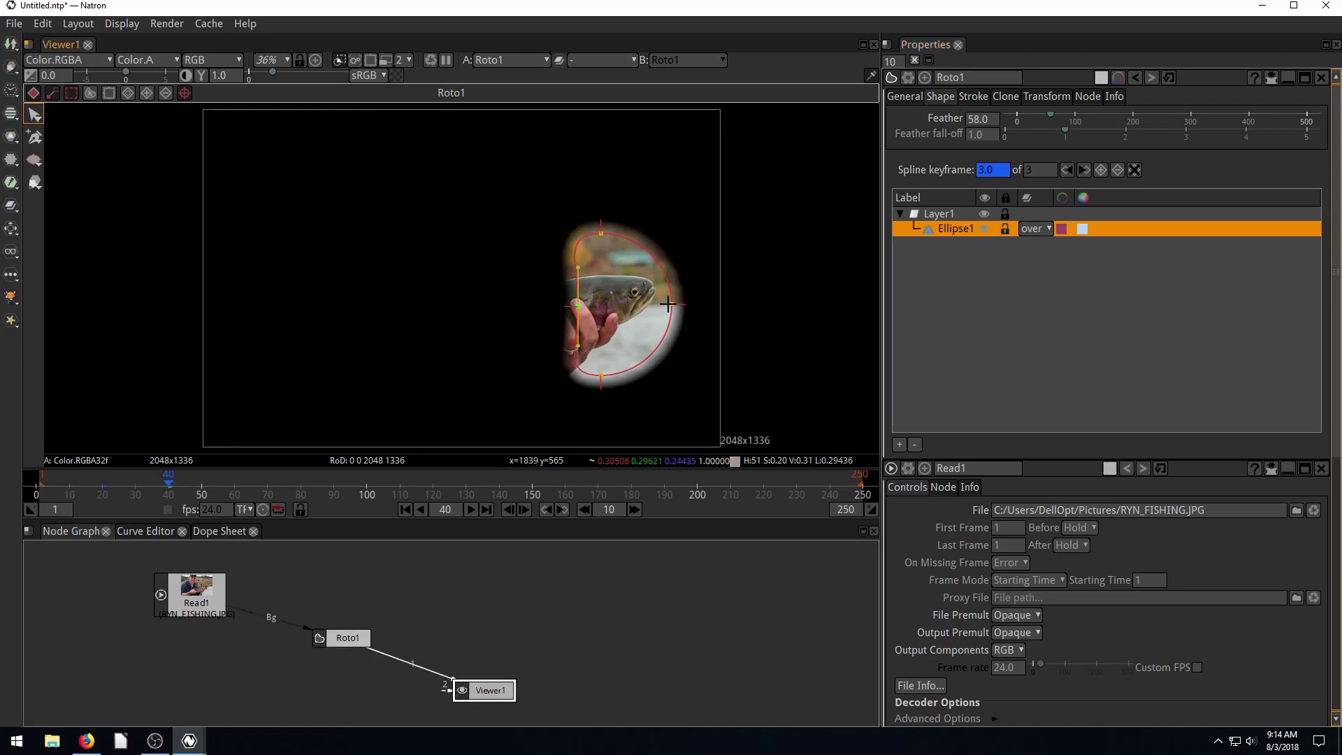
left_click_drag(666, 303, 617, 306)
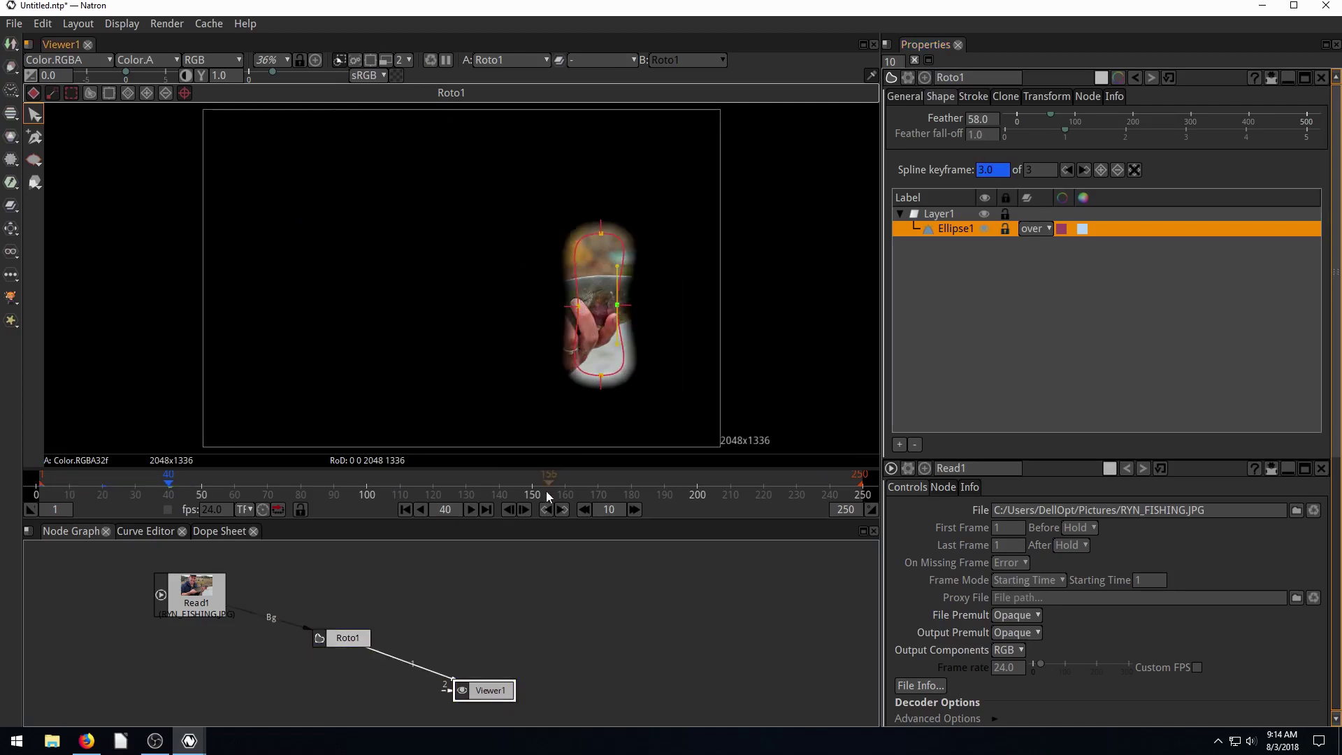
Replay the ellipse animation from frame 1, stop at frame 44, and select Roto1.
left_click(406, 511)
left_click(470, 509)
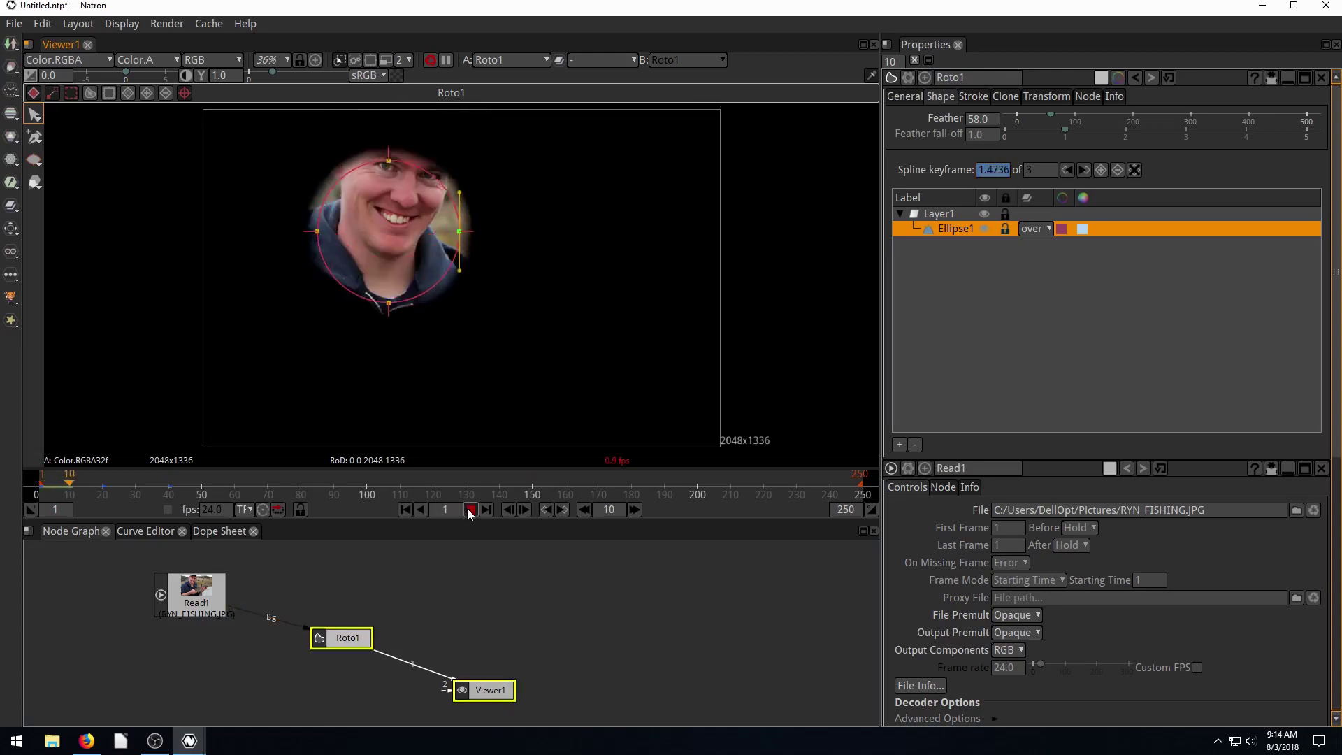
left_click(470, 510)
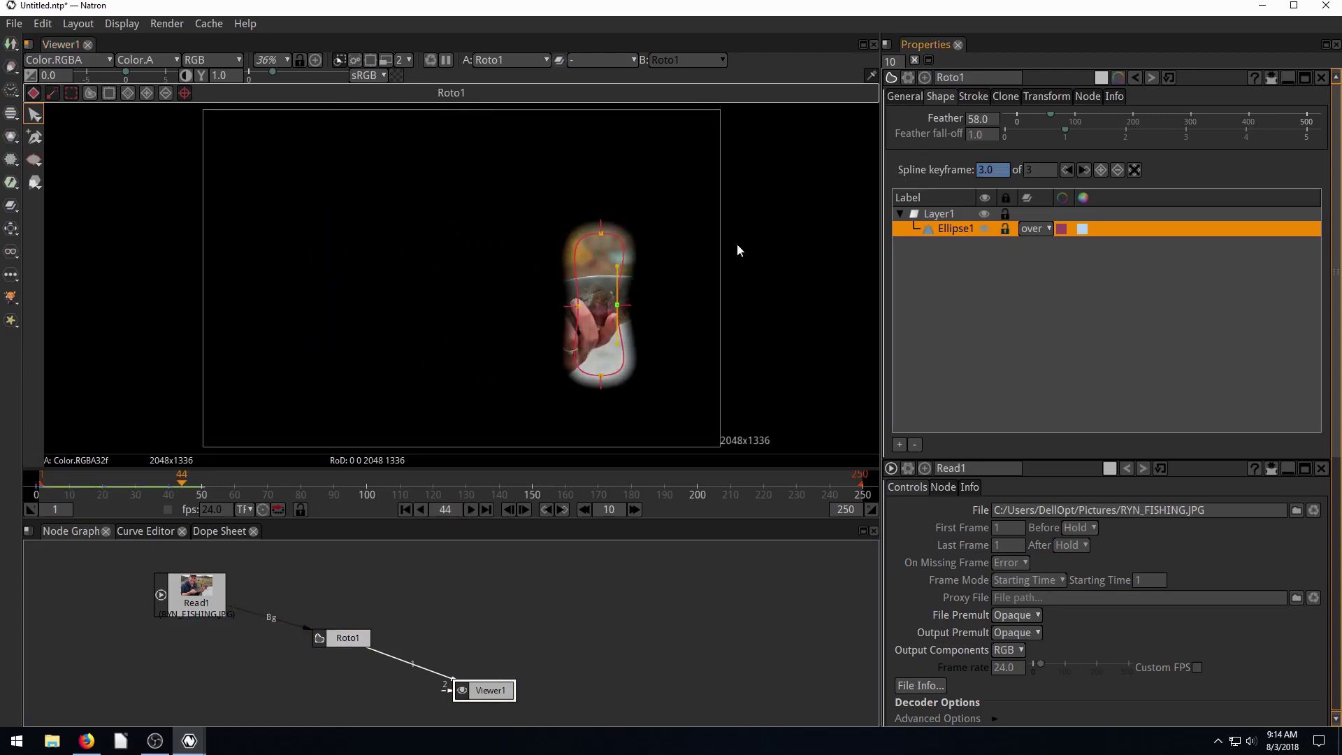
left_click(470, 509)
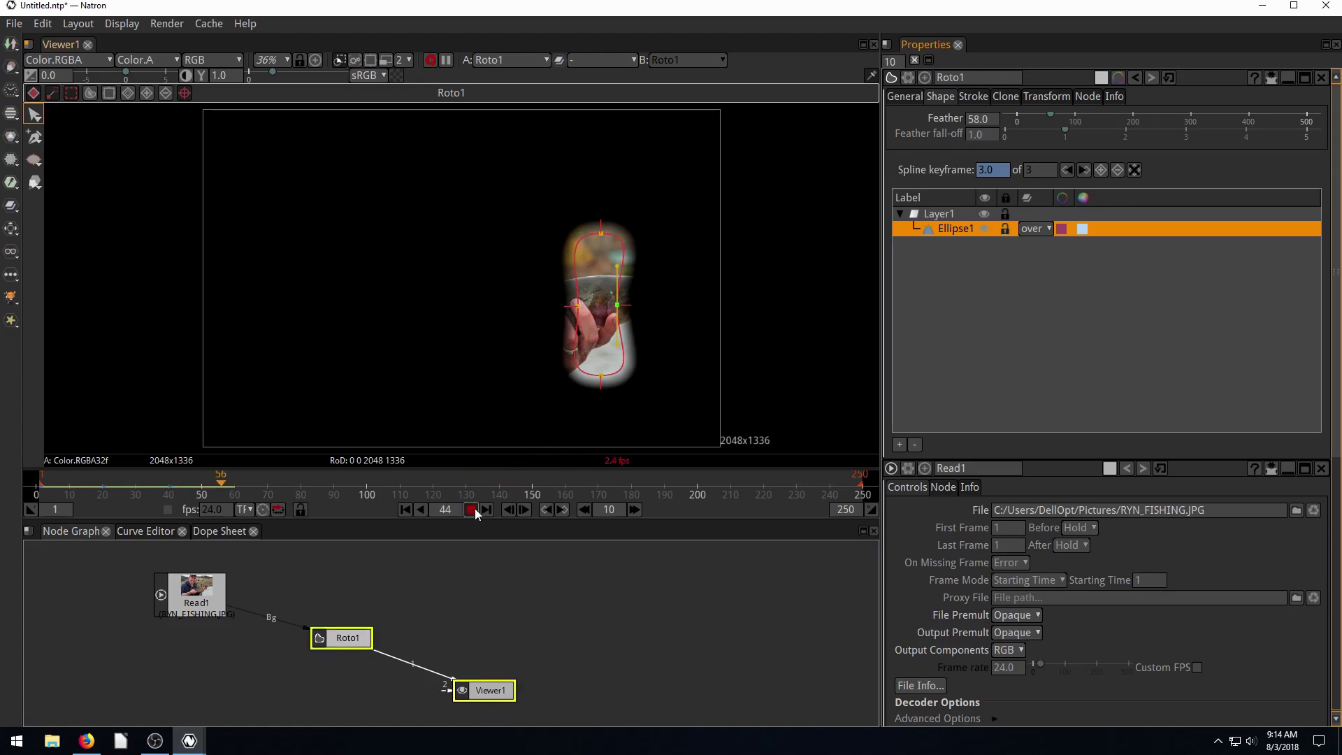
left_click(470, 509)
left_click(405, 510)
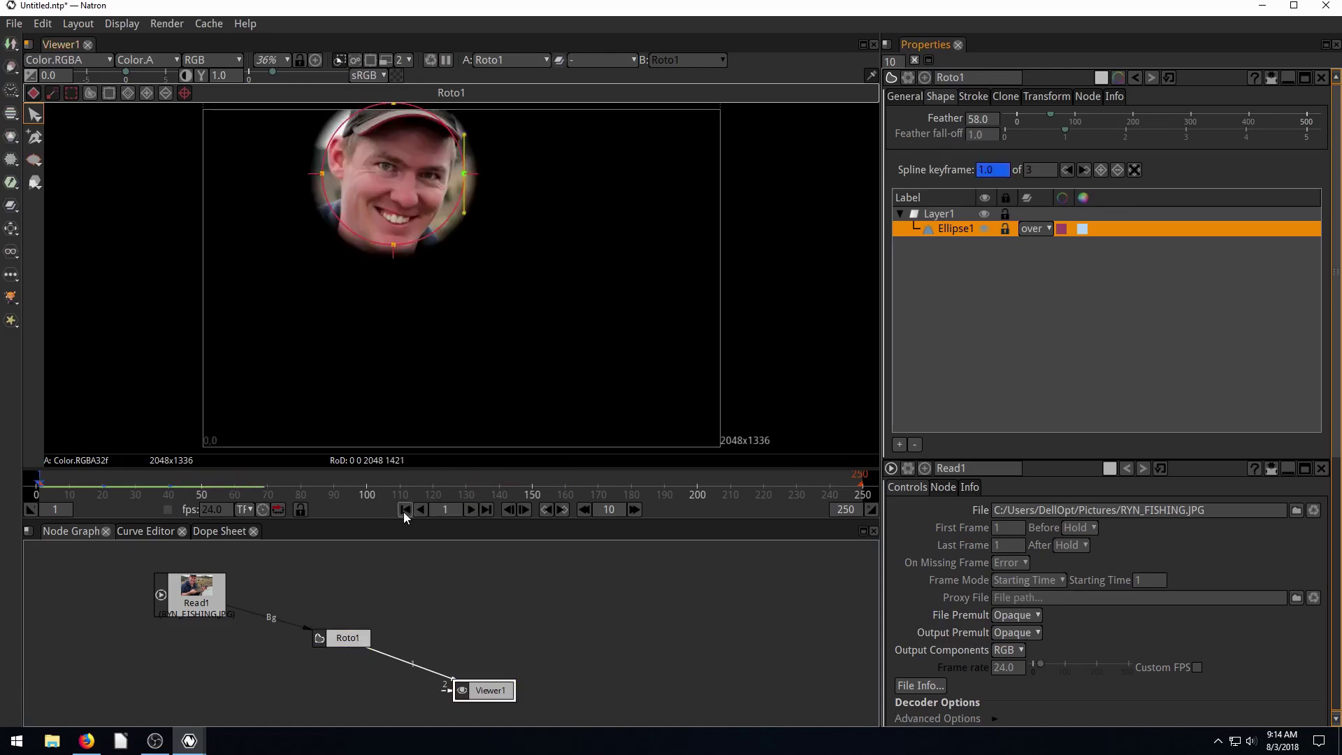
left_click(475, 511)
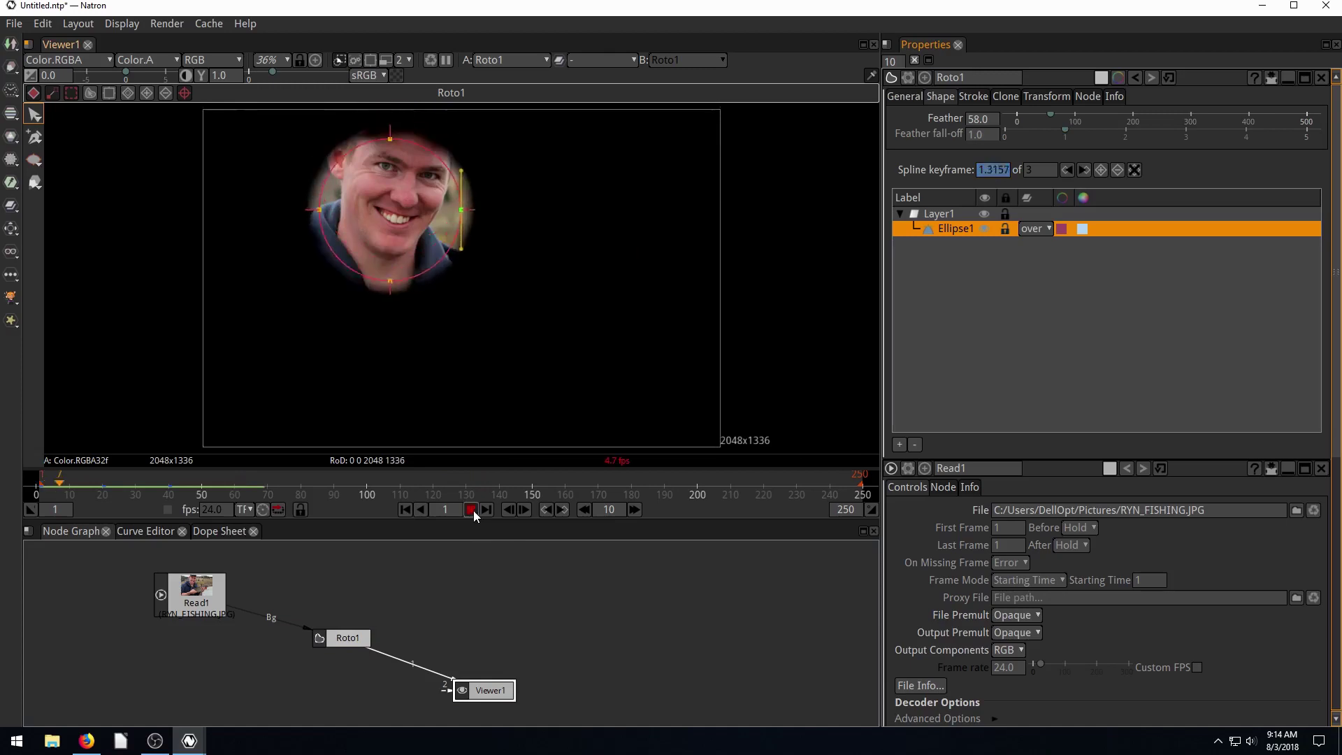
left_click(471, 511)
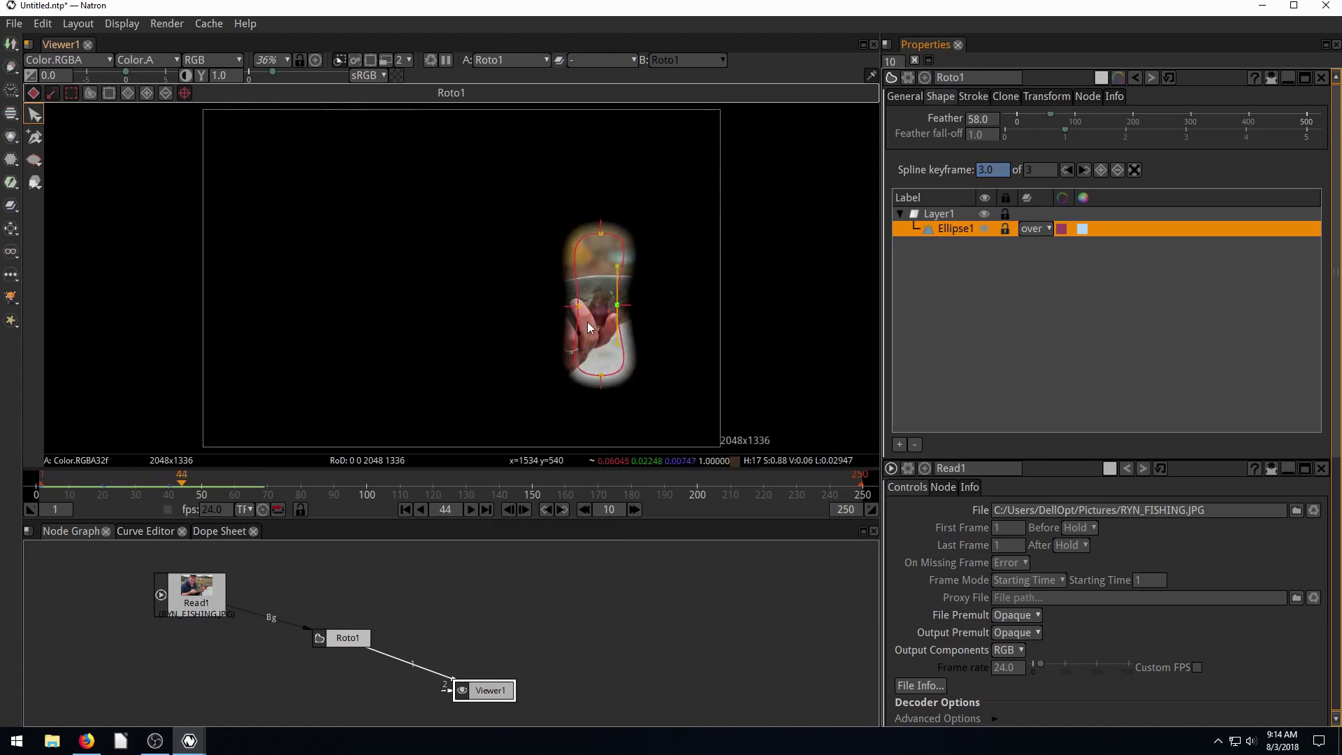
left_click(345, 640)
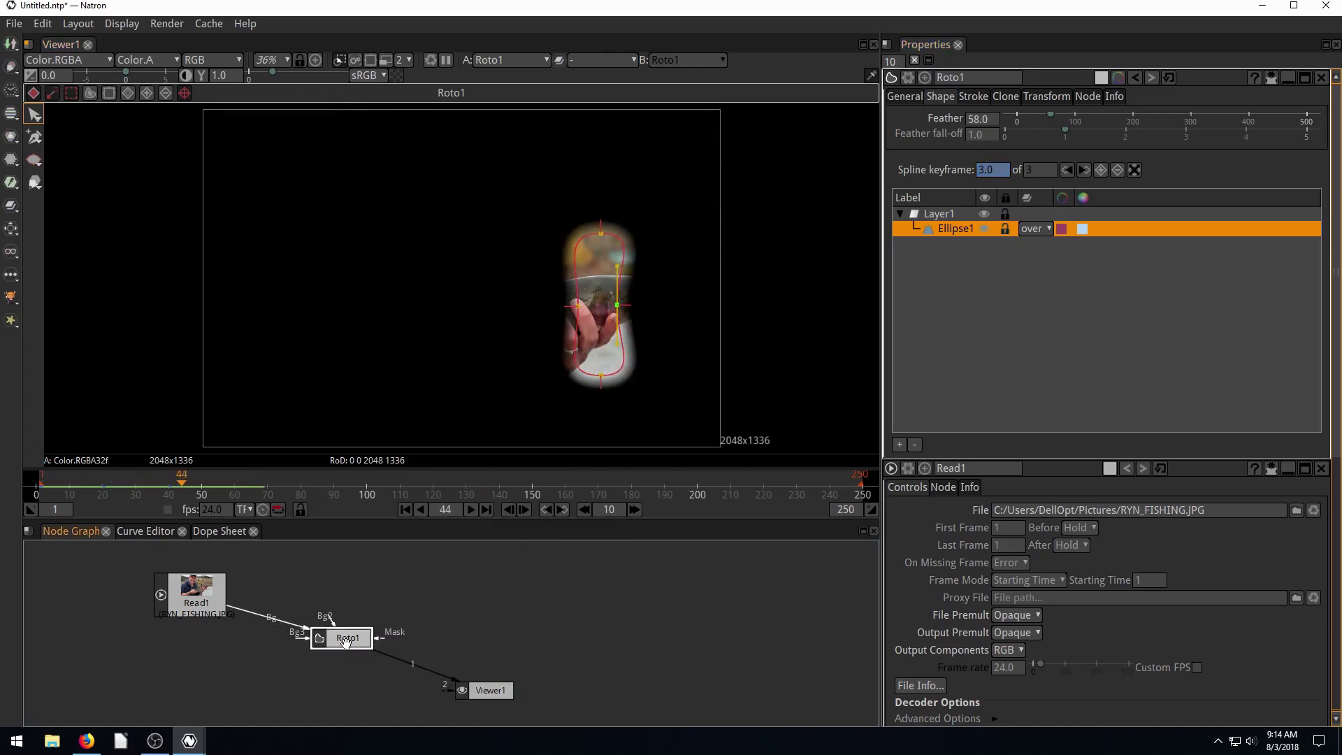
Delete Roto1 and insert a new Roto2 node between Read1 and Viewer1.
key("Delete")
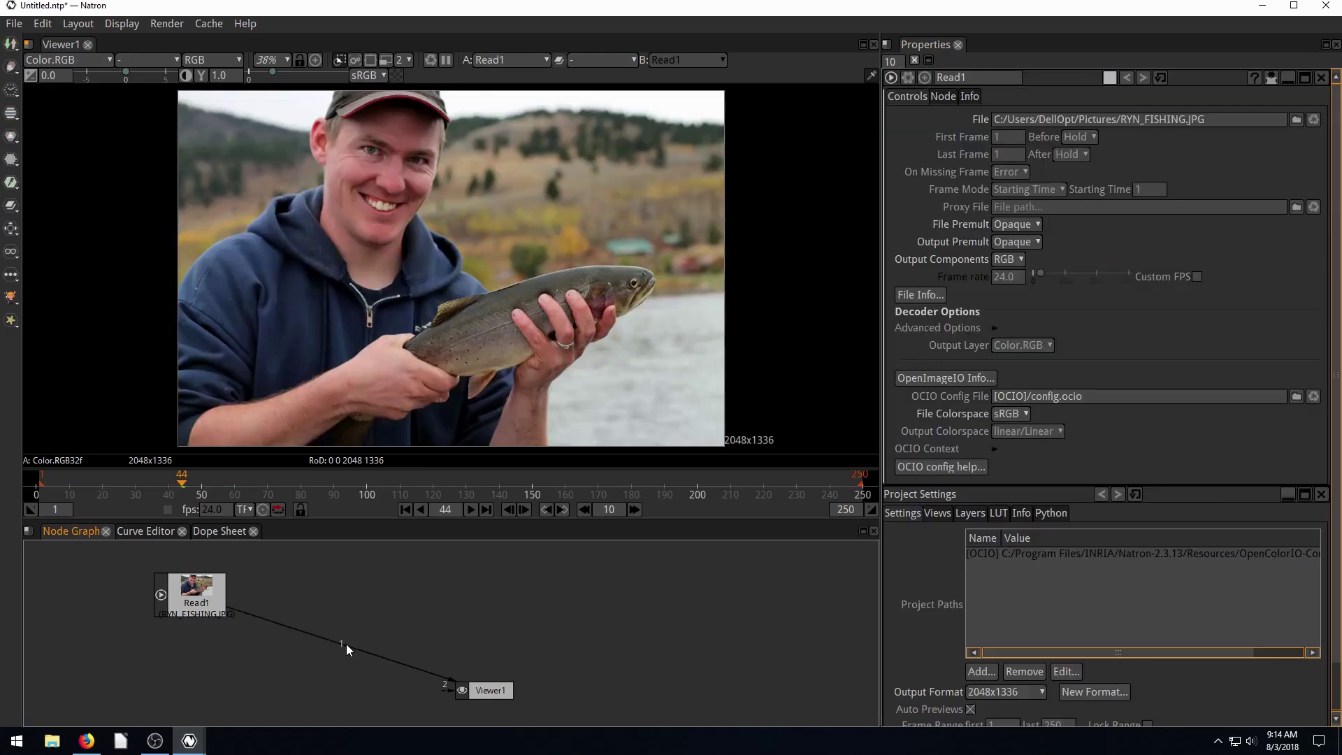
left_click(13, 68)
left_click(38, 180)
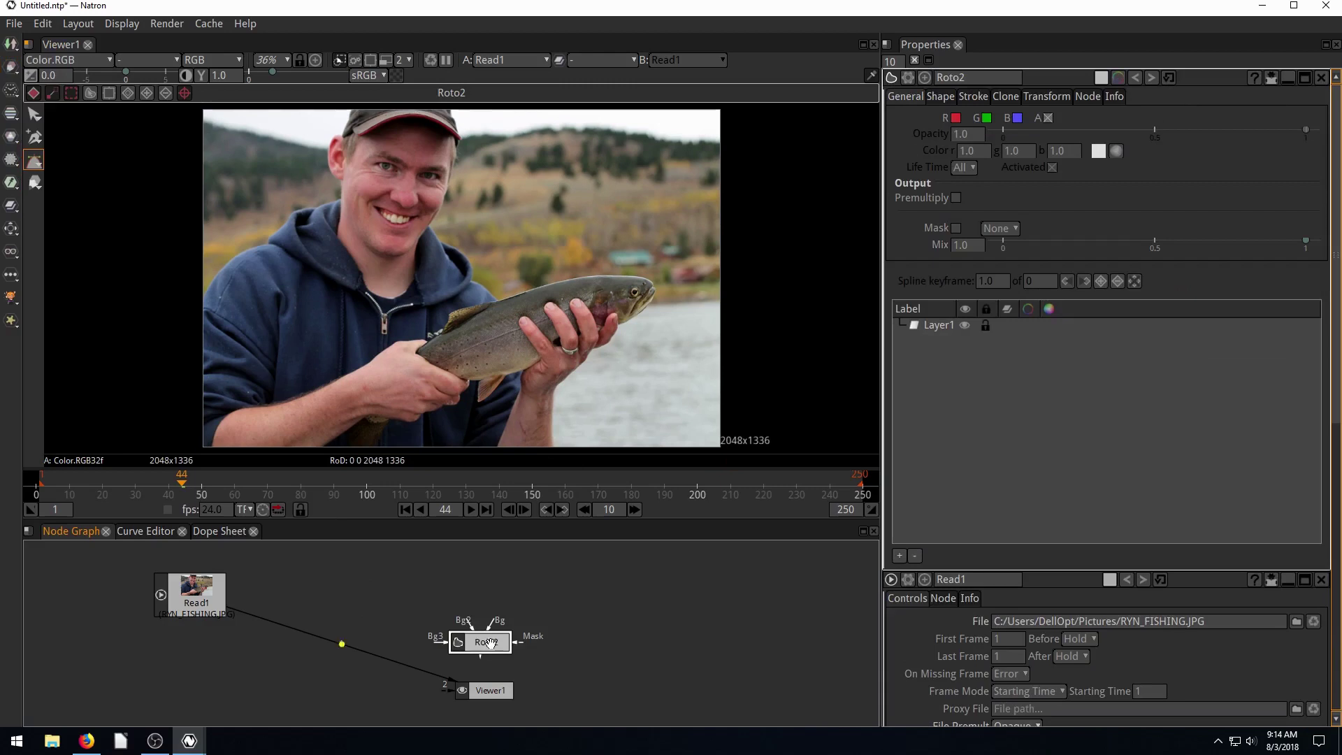
left_click_drag(490, 642, 355, 644)
left_click_drag(489, 690, 538, 666)
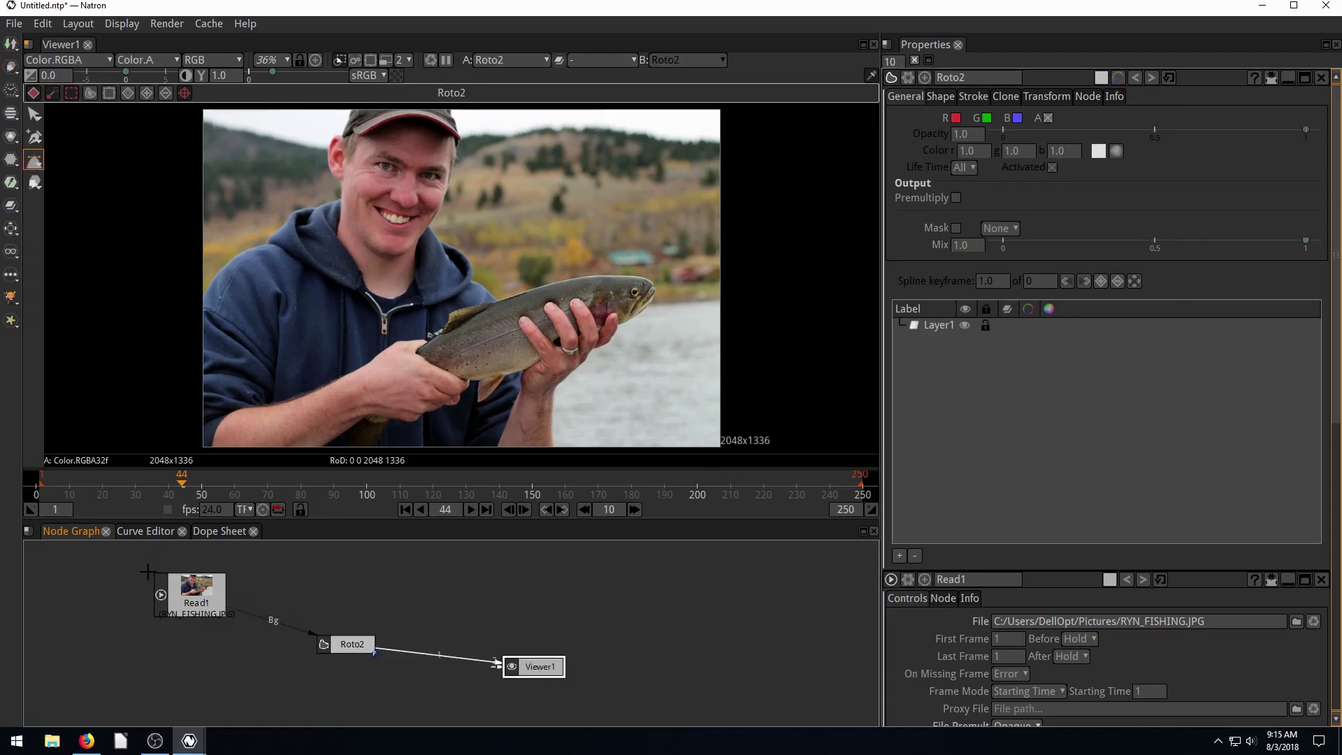
left_click_drag(198, 596, 208, 600)
left_click_drag(350, 643, 376, 638)
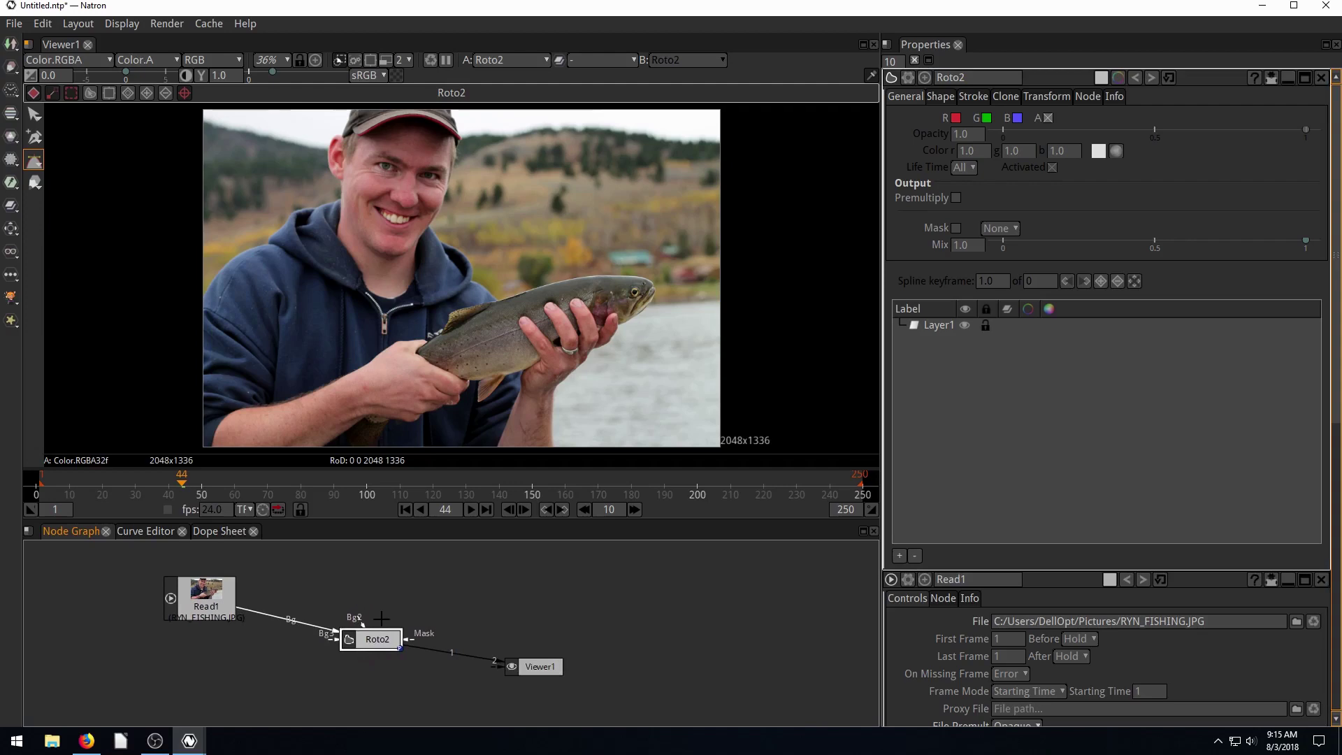
Draw an ellipse around the man's face and premultiply Roto2.
left_click(35, 163)
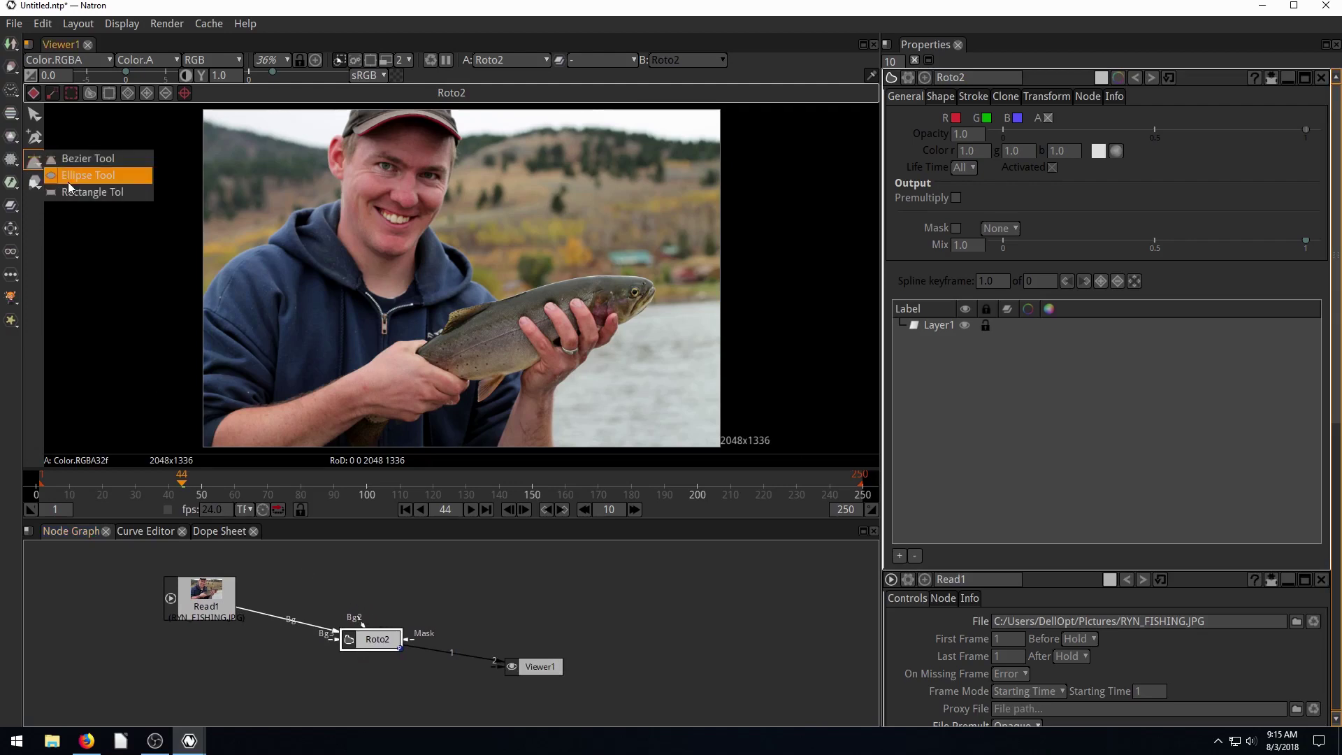
left_click(73, 174)
mouse_move(303, 258)
left_mouse_down()
mouse_move(443, 118)
mouse_move(449, 148)
left_mouse_up()
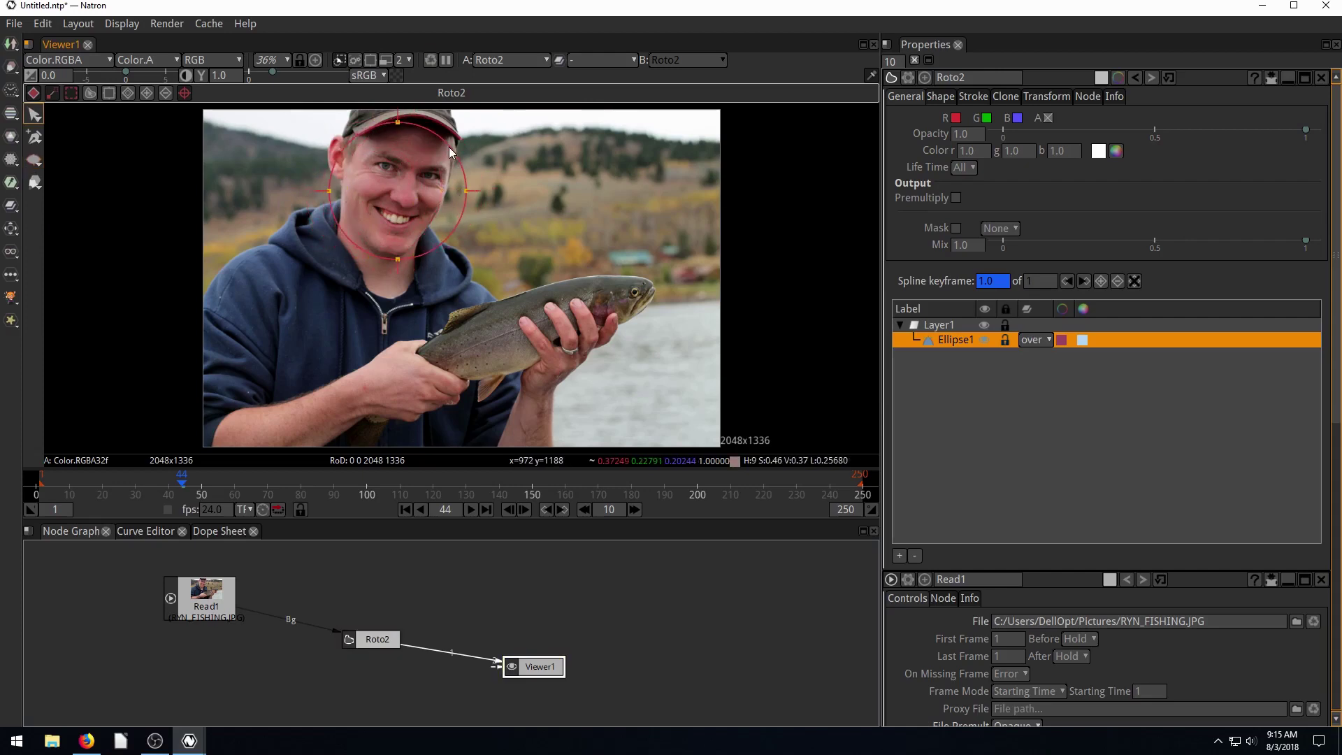
left_click(956, 198)
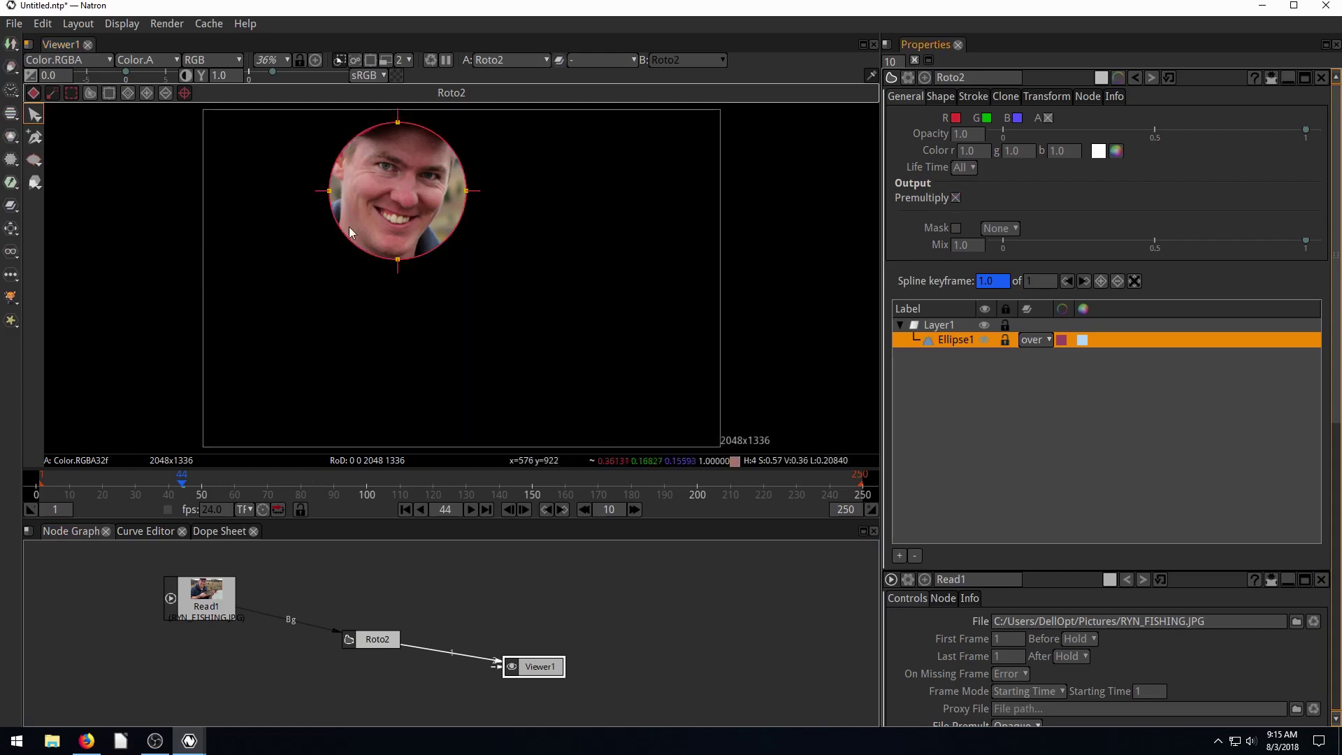
left_click(208, 594)
left_click_drag(209, 593, 170, 586)
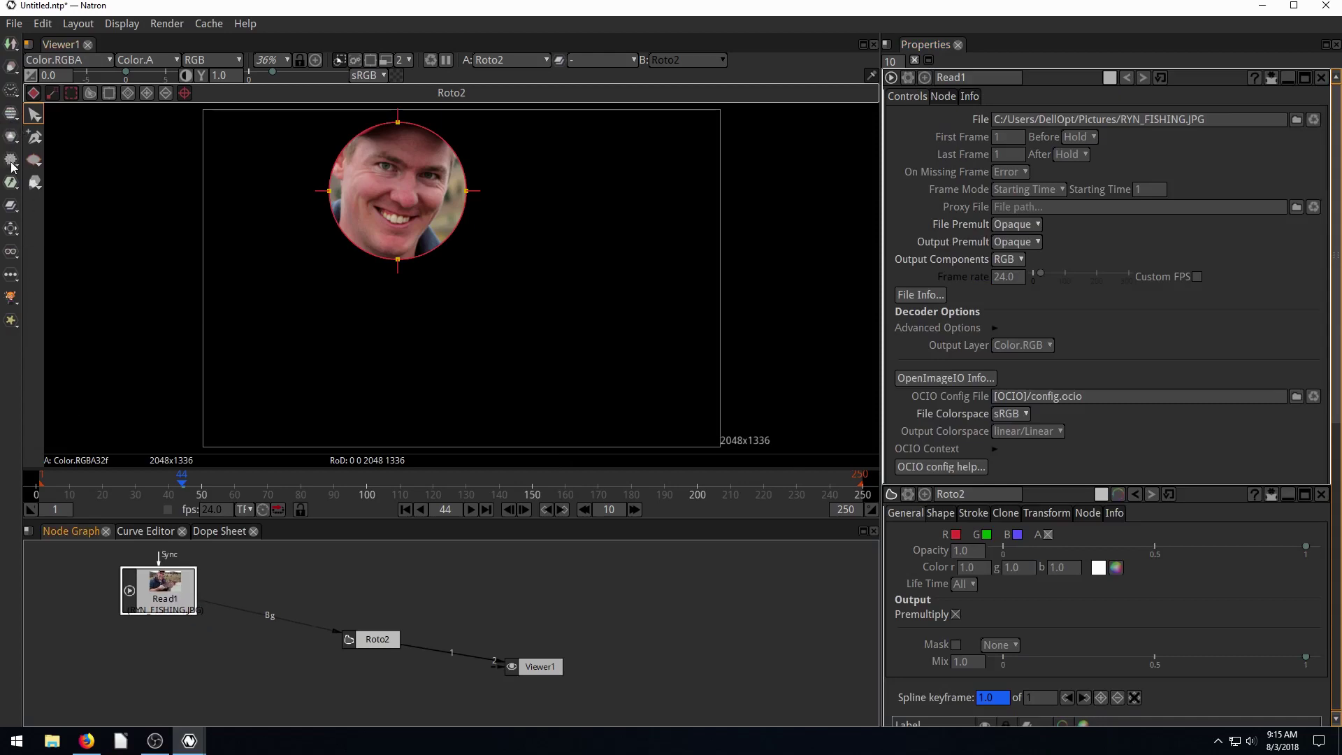
Insert a Transform1 node between Read1 and Roto2.
left_click(15, 228)
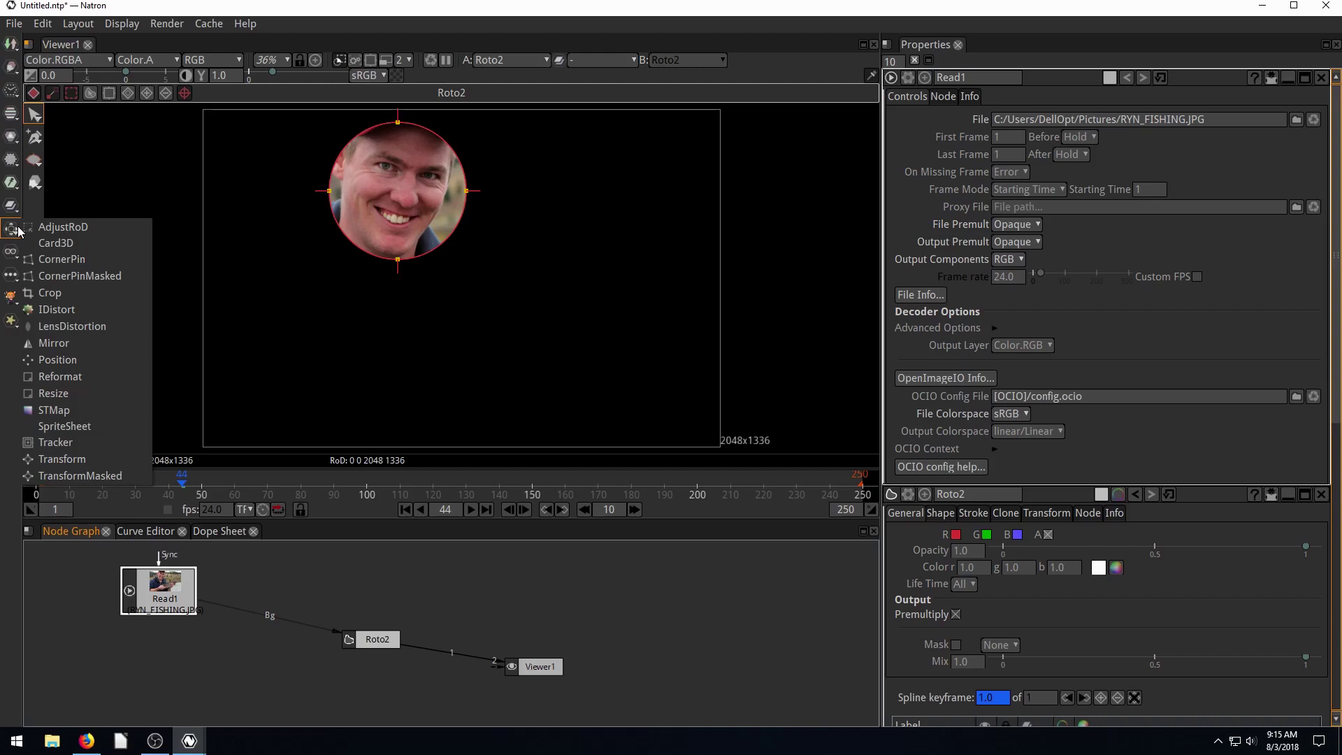
left_click(62, 459)
left_click_drag(157, 640, 266, 616)
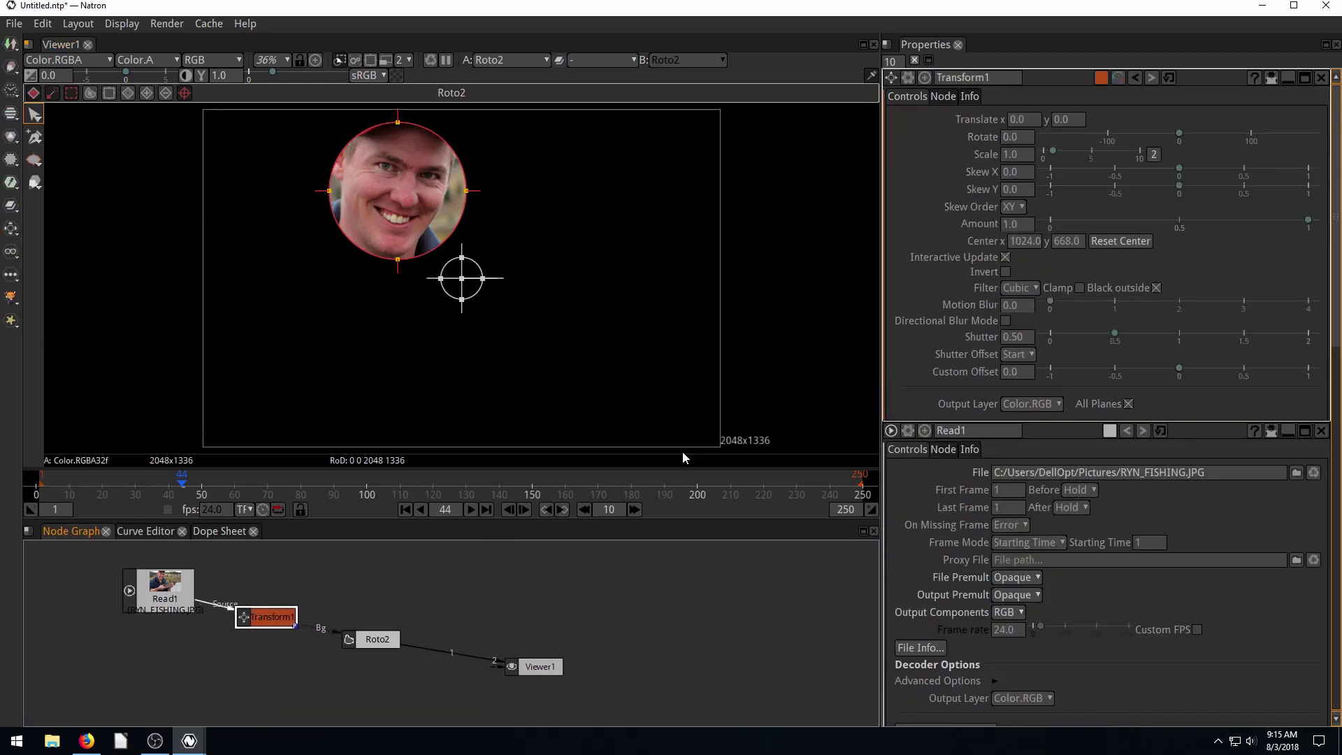
Key Transform1's Translate on both axes at 0, 0 and return to frame 1.
right_click(1026, 121)
left_click(1050, 127)
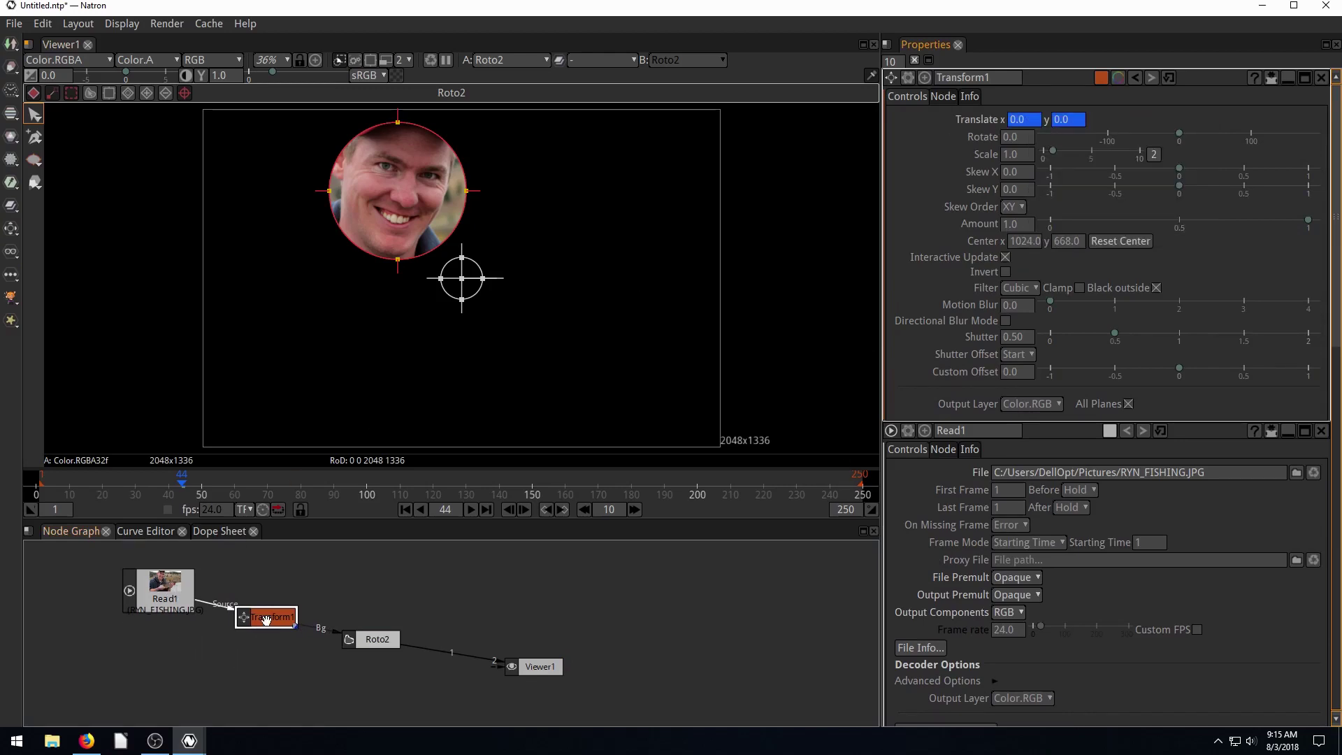
left_click_drag(266, 618, 274, 620)
left_click_drag(371, 639, 389, 644)
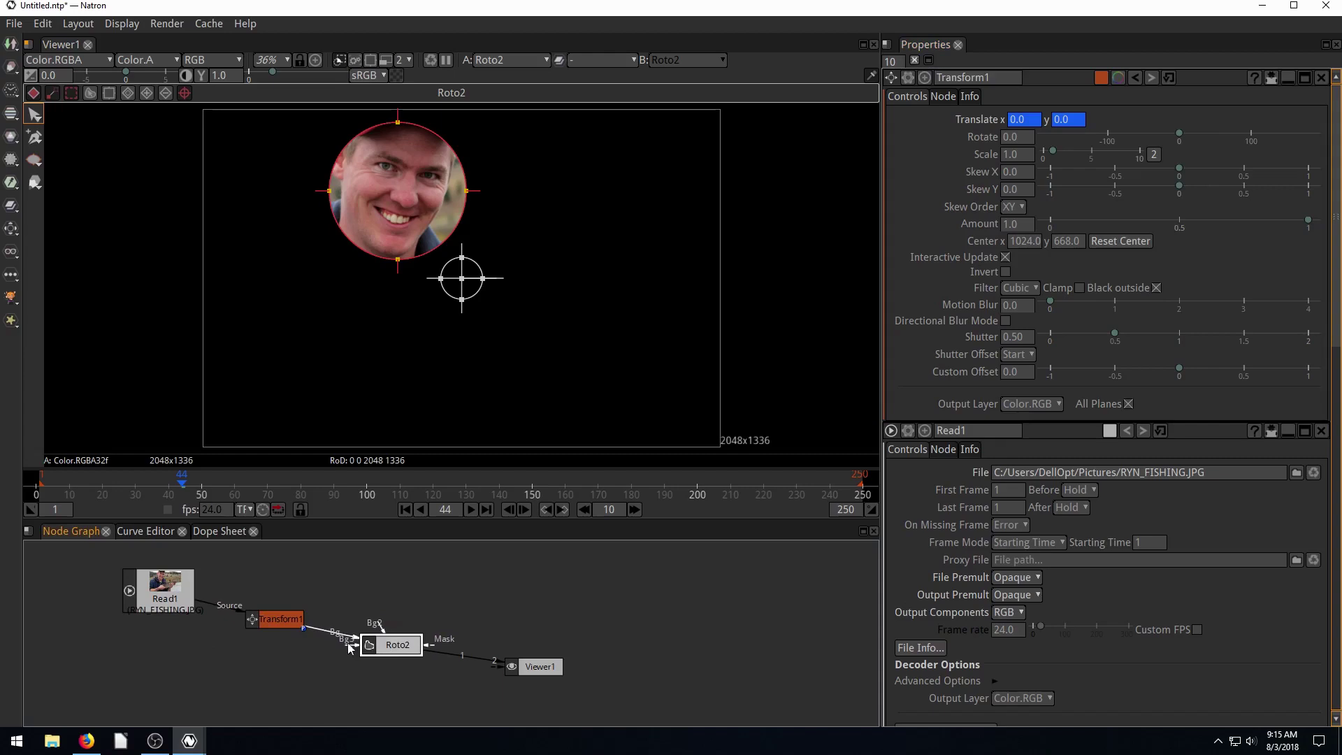
left_click(269, 621)
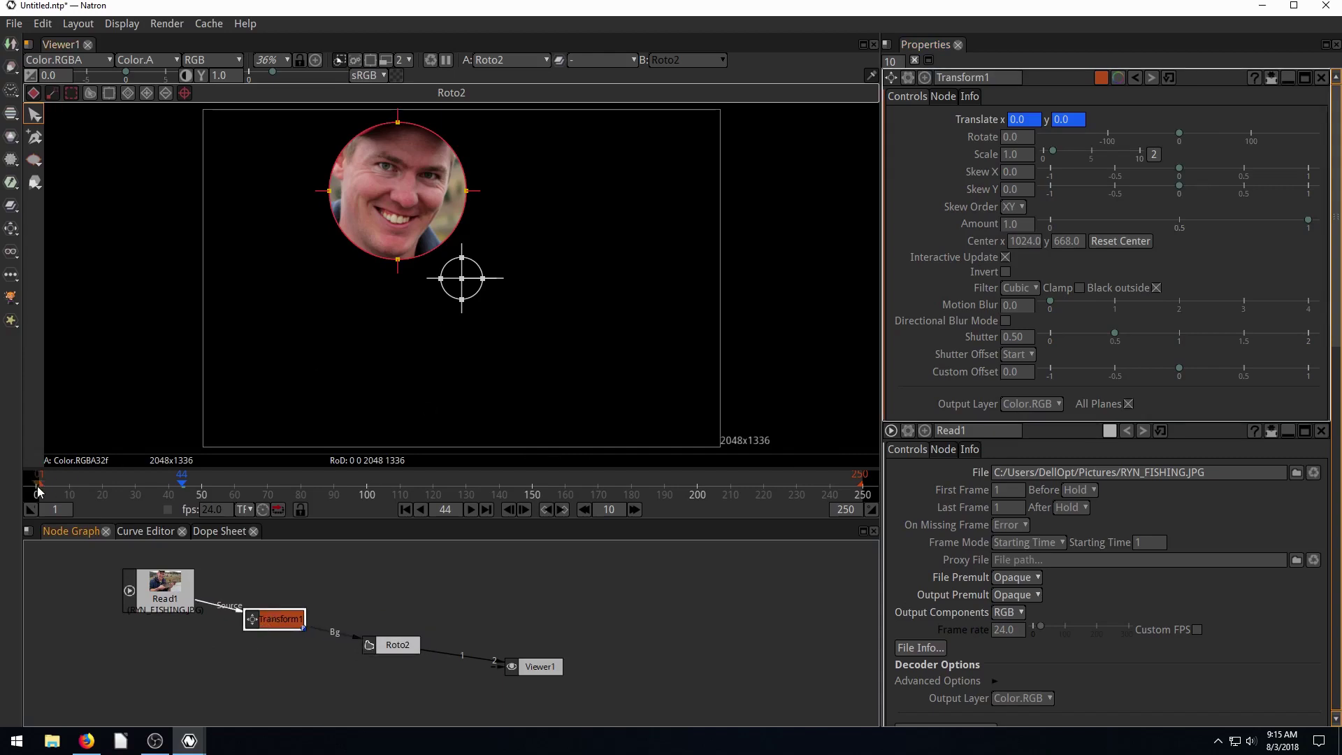
left_click(404, 510)
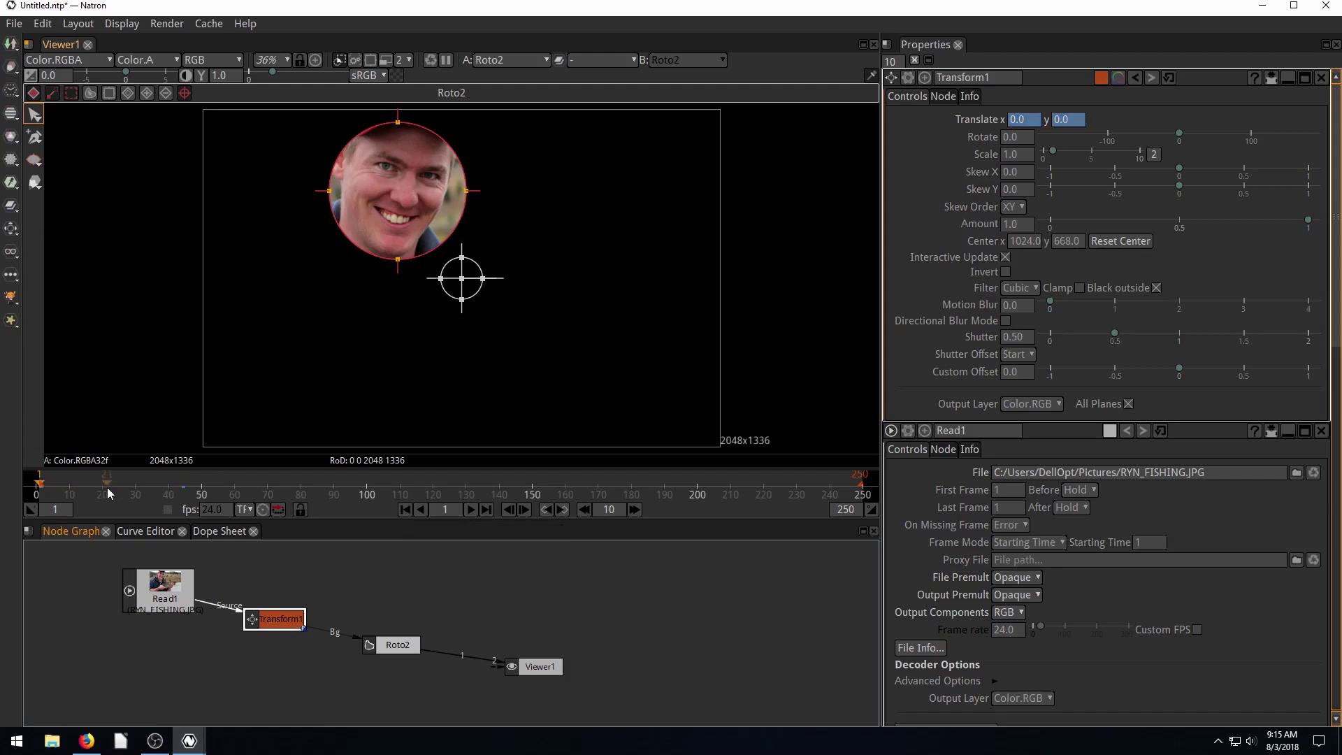
left_click(417, 228)
Undo the accidental circle move, then shift the photo to -831, 419 so the fish fills the circle.
left_click_drag(433, 255, 615, 355)
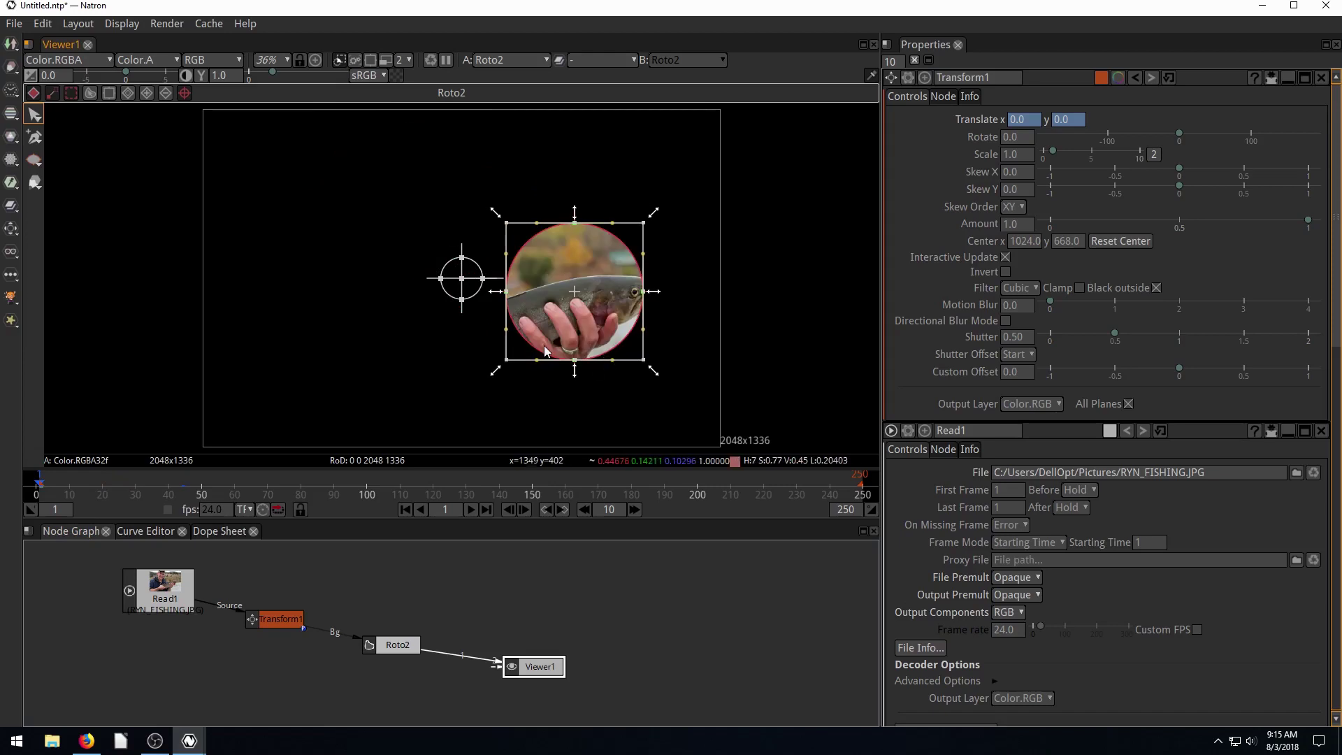
key("ctrl+z")
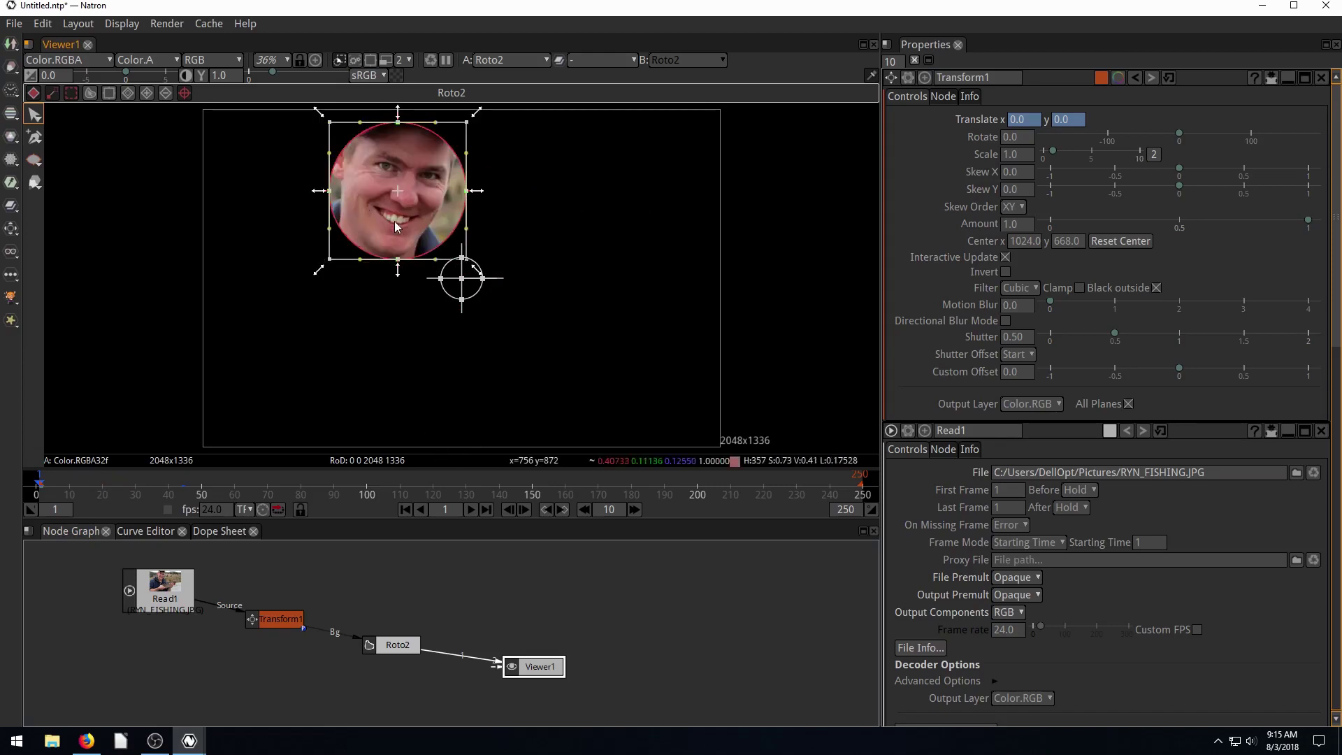
left_click(160, 589)
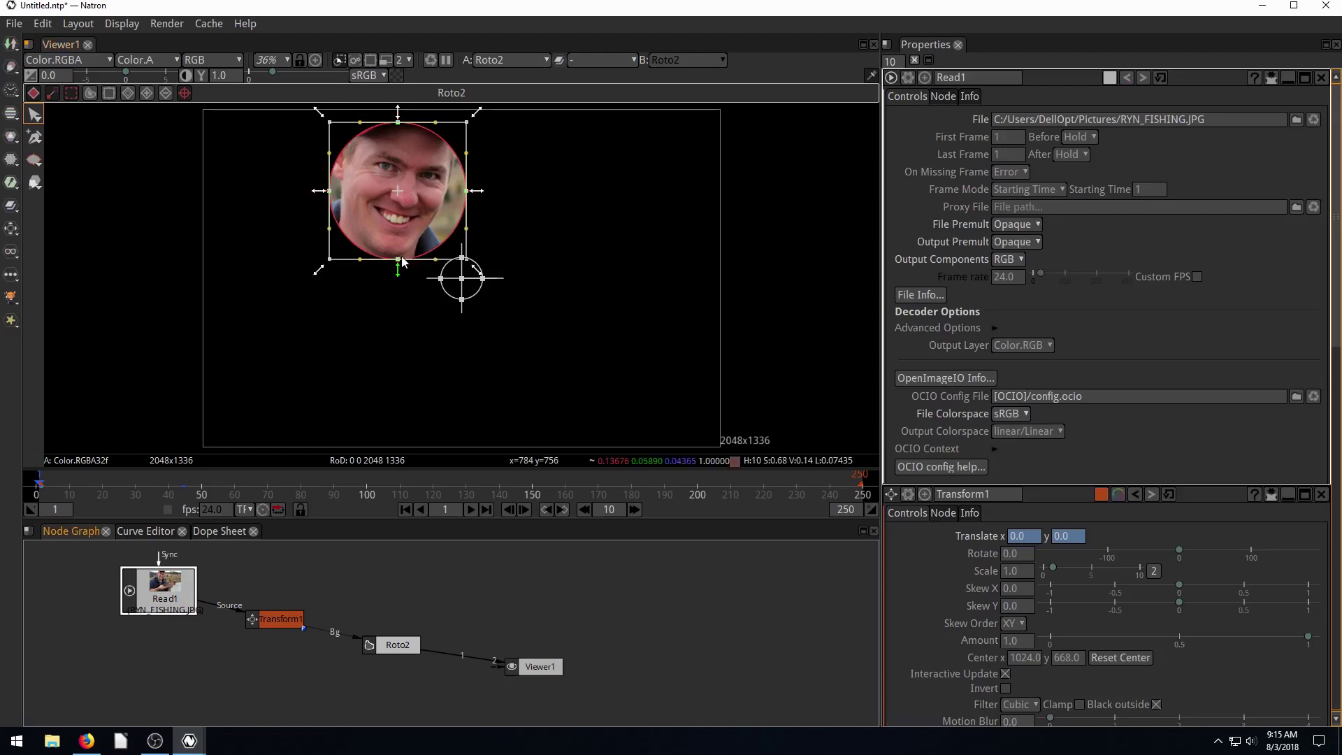
left_click(422, 269)
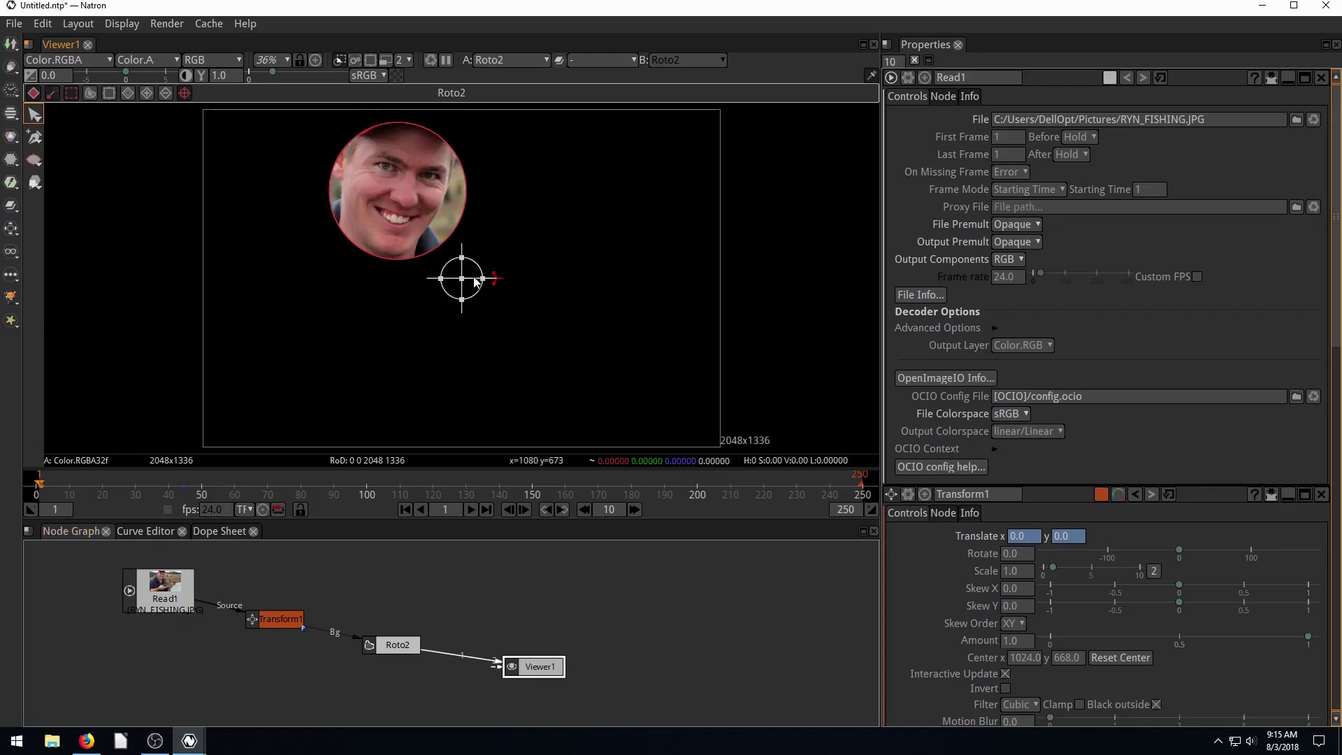
left_click_drag(463, 282, 256, 181)
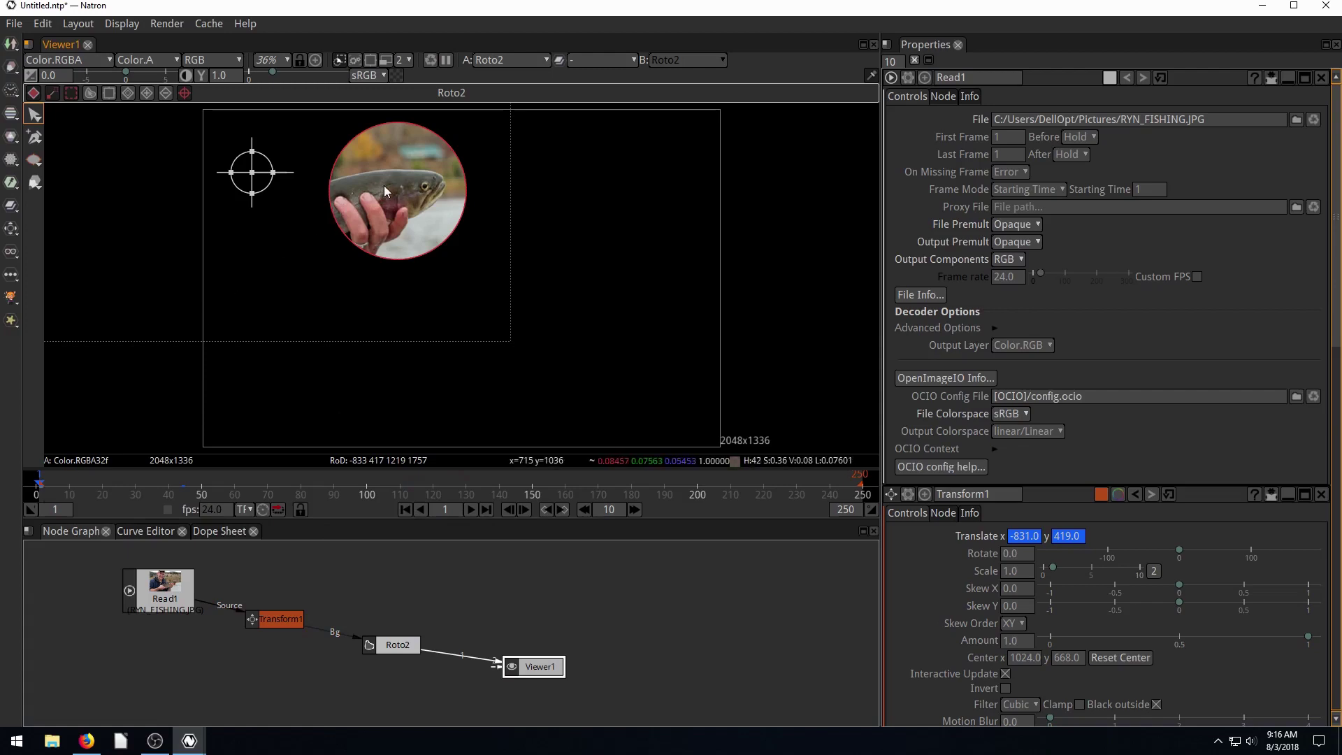
left_click(469, 509)
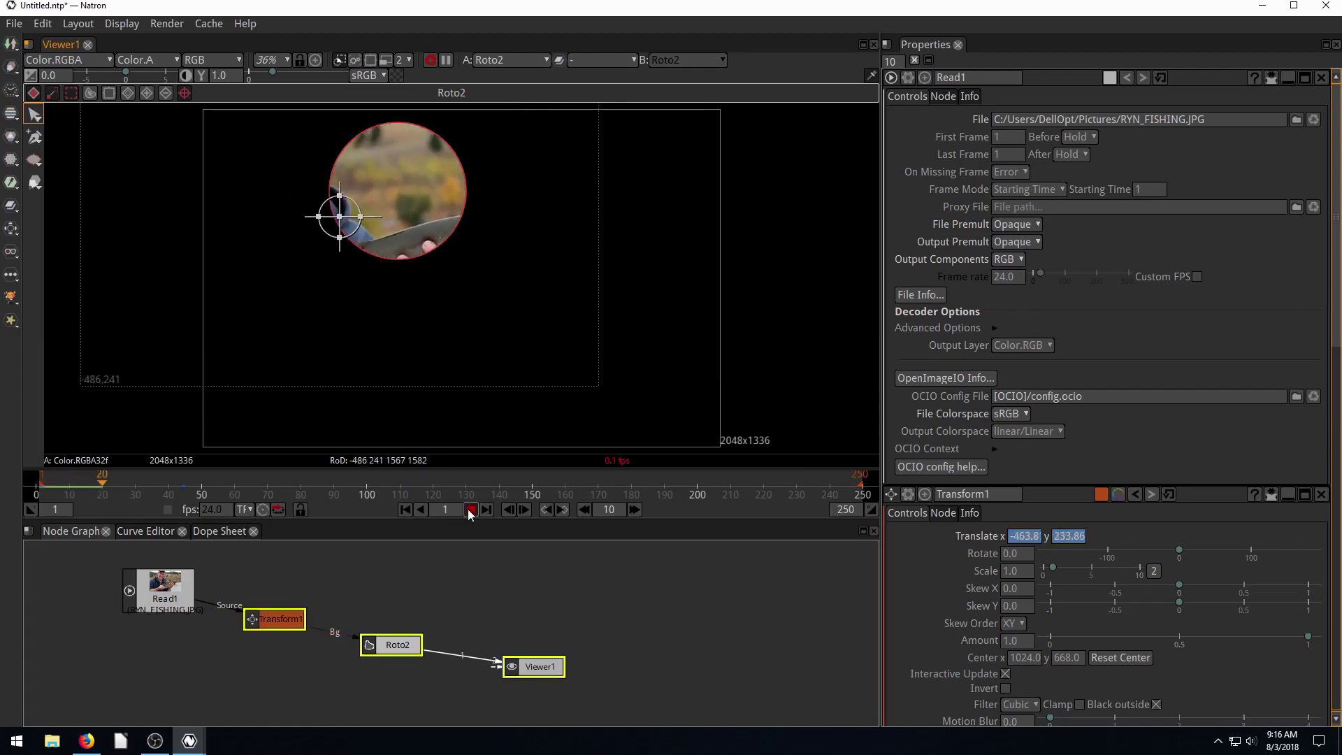
left_click(469, 510)
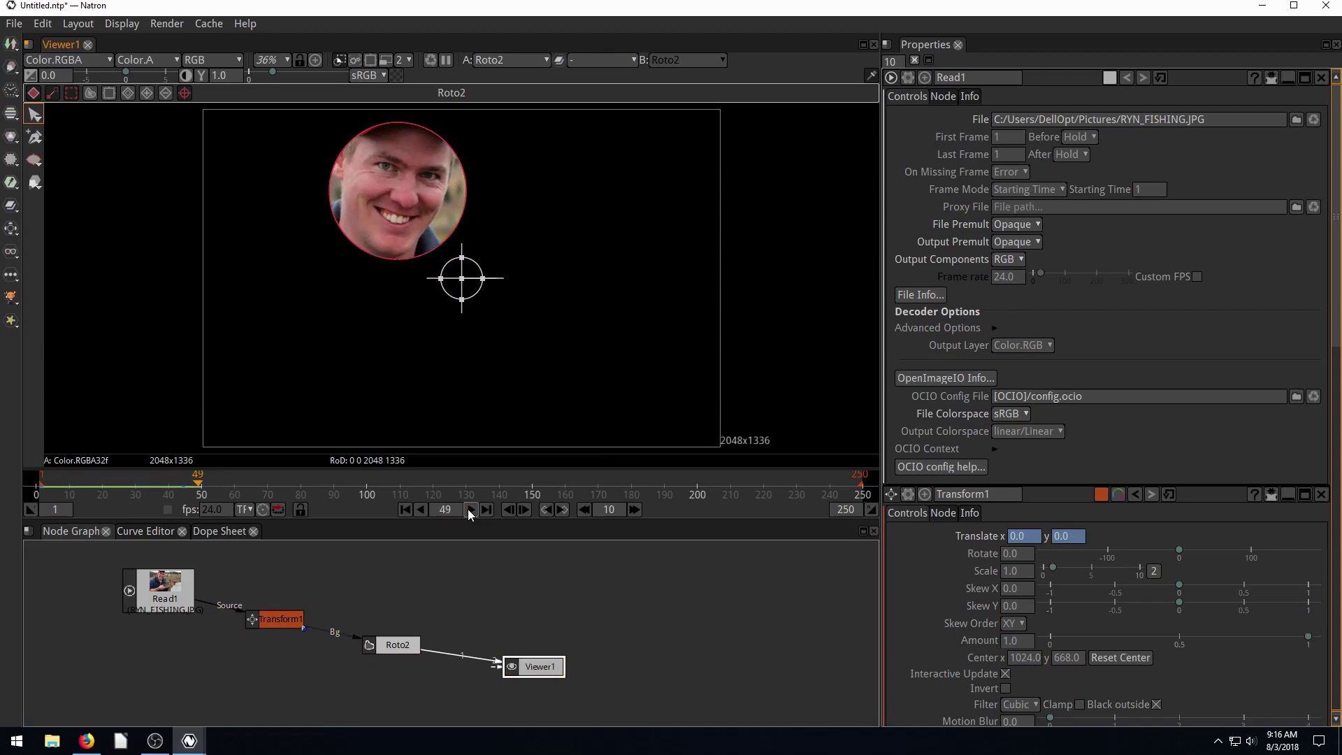
At frame 20, shift the photo up and right, then preview from frame 1.
left_click(103, 482)
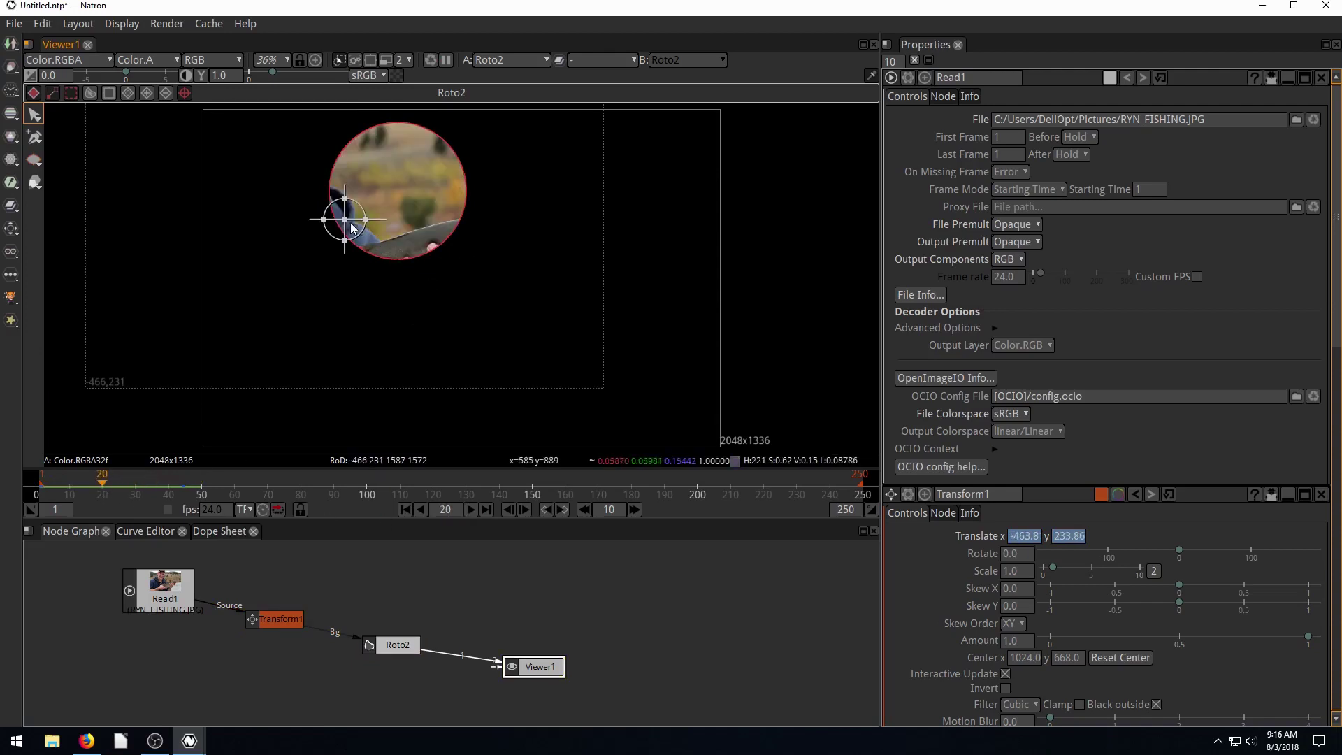
left_click_drag(344, 219, 492, 128)
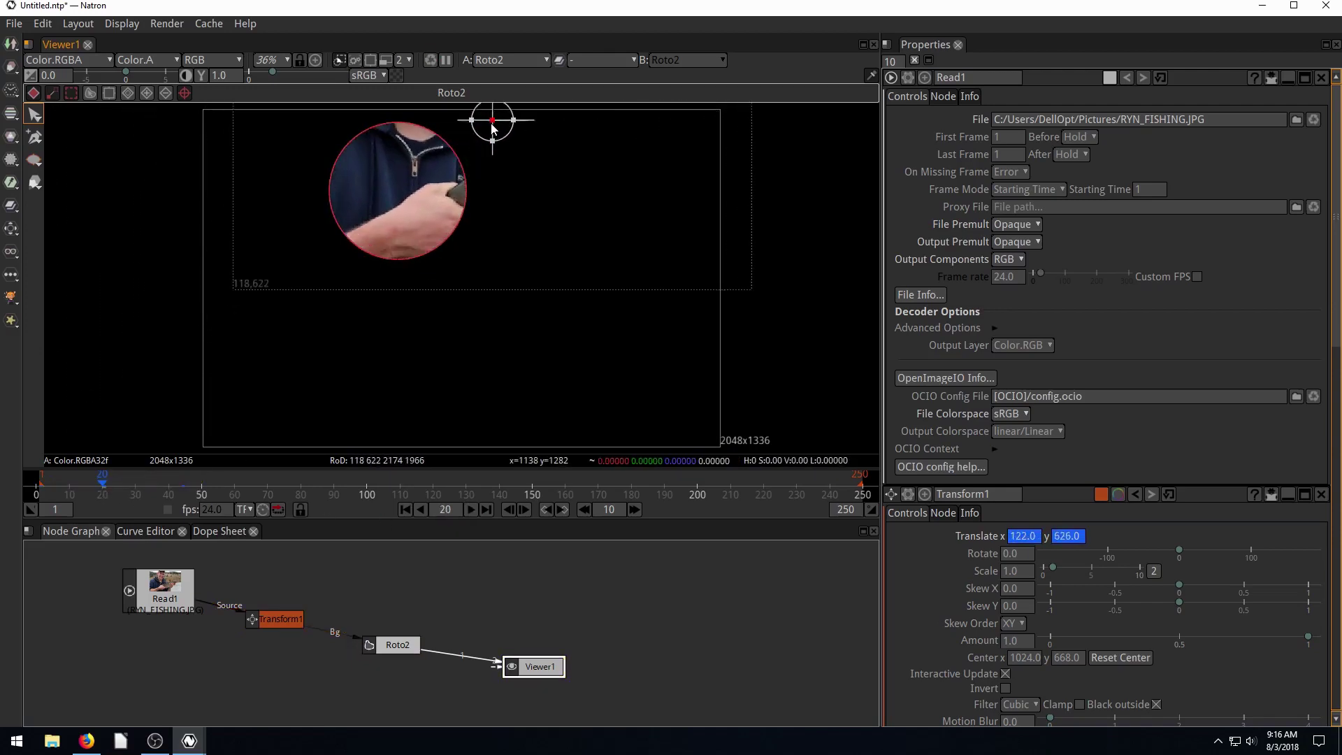
left_click(406, 509)
left_click(469, 509)
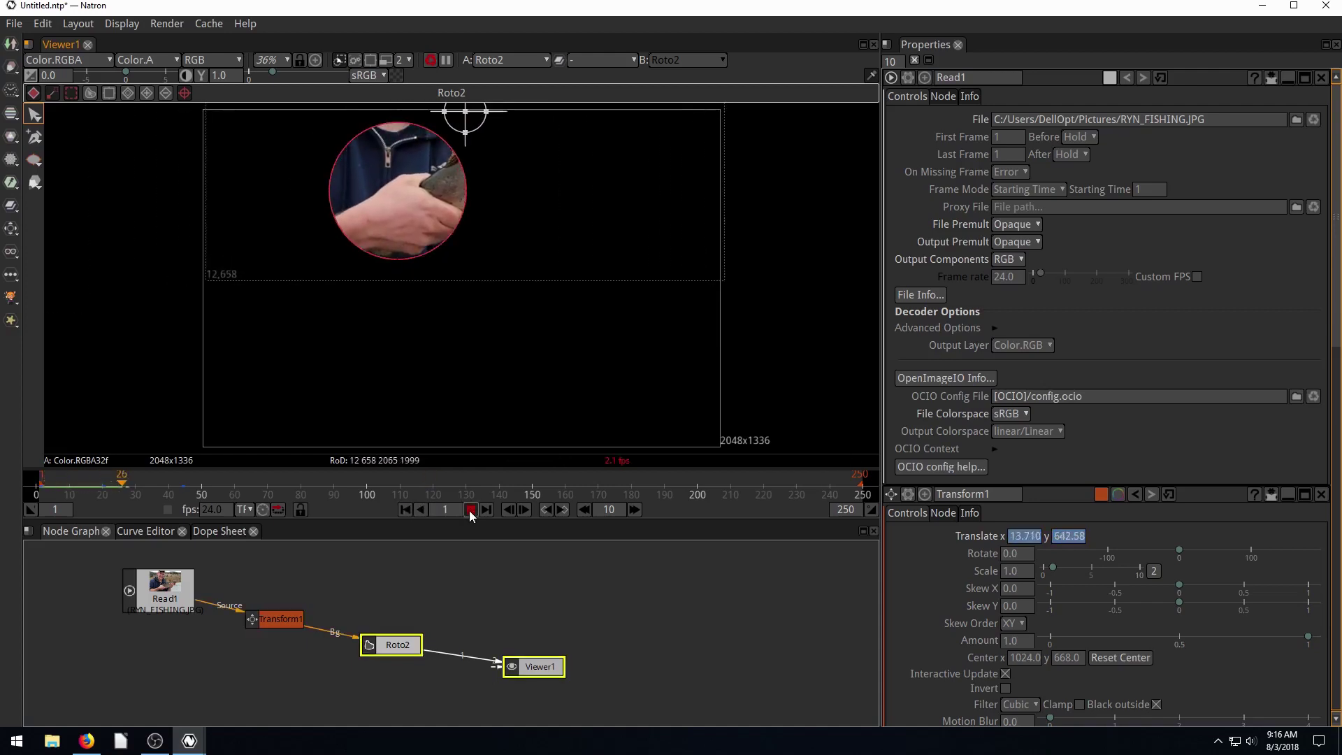
left_click(471, 509)
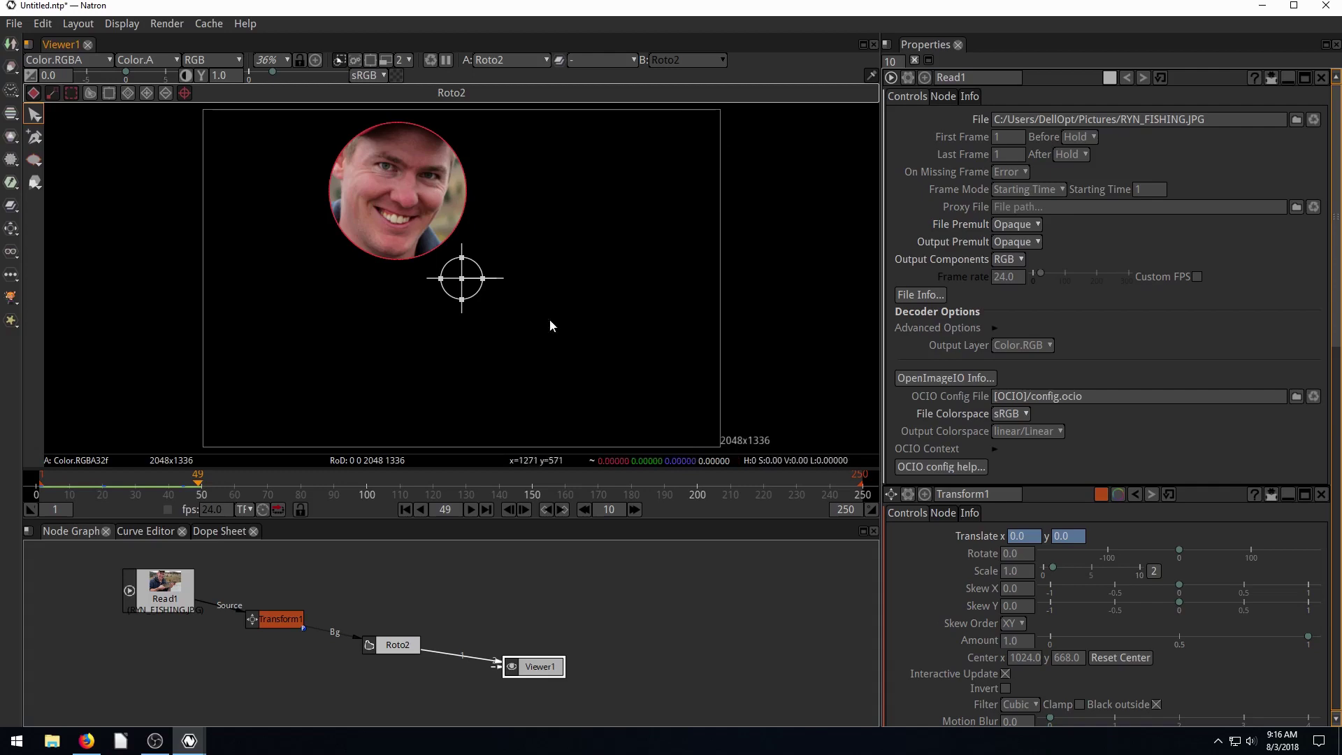
Recentre the viewer and replay the Transform animation from frame 1.
left_click_drag(515, 275, 447, 210)
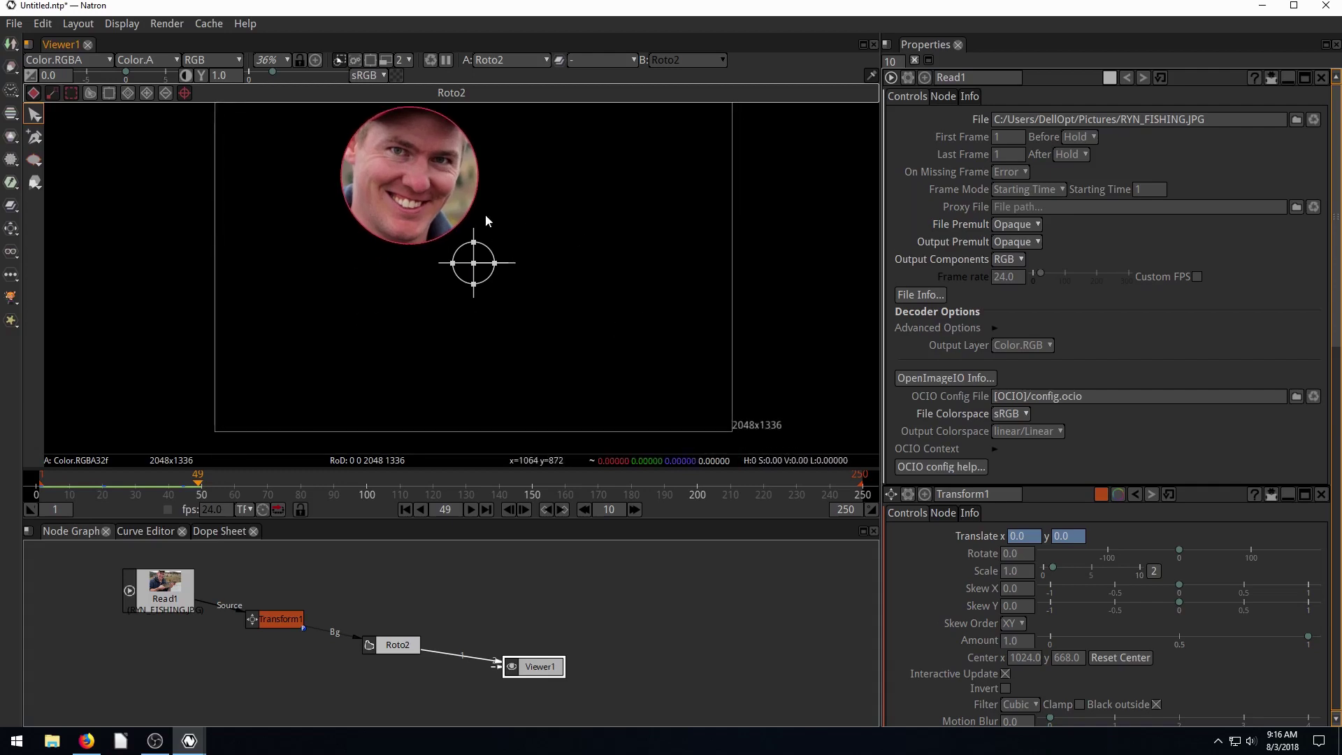
left_click(409, 513)
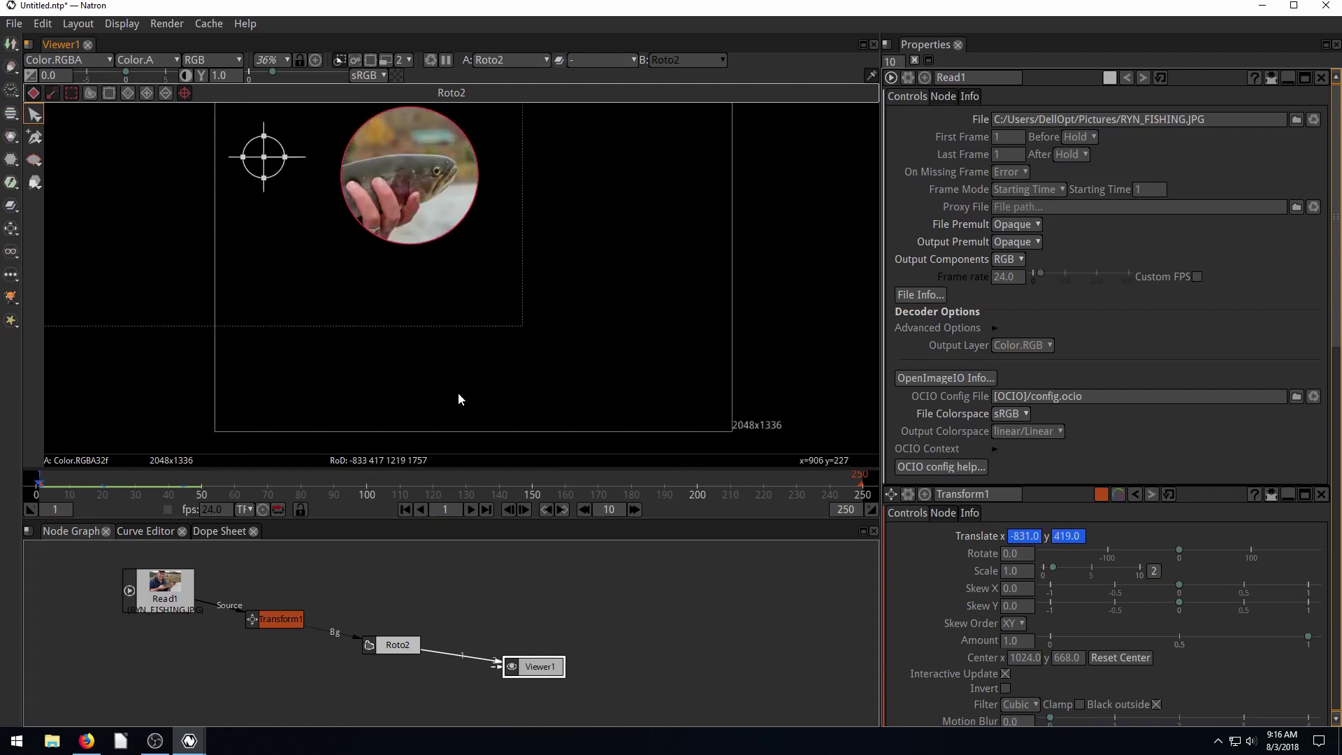
left_click(470, 509)
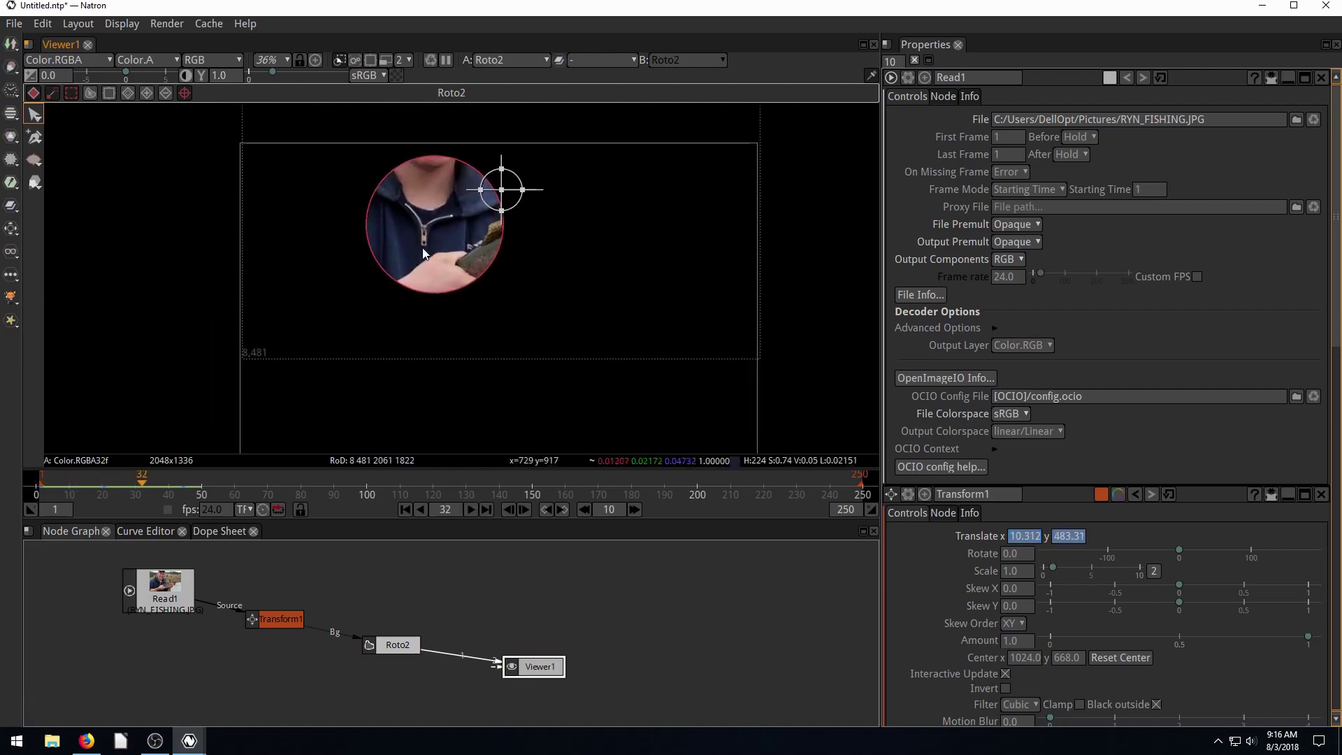
left_click(404, 509)
left_click(471, 509)
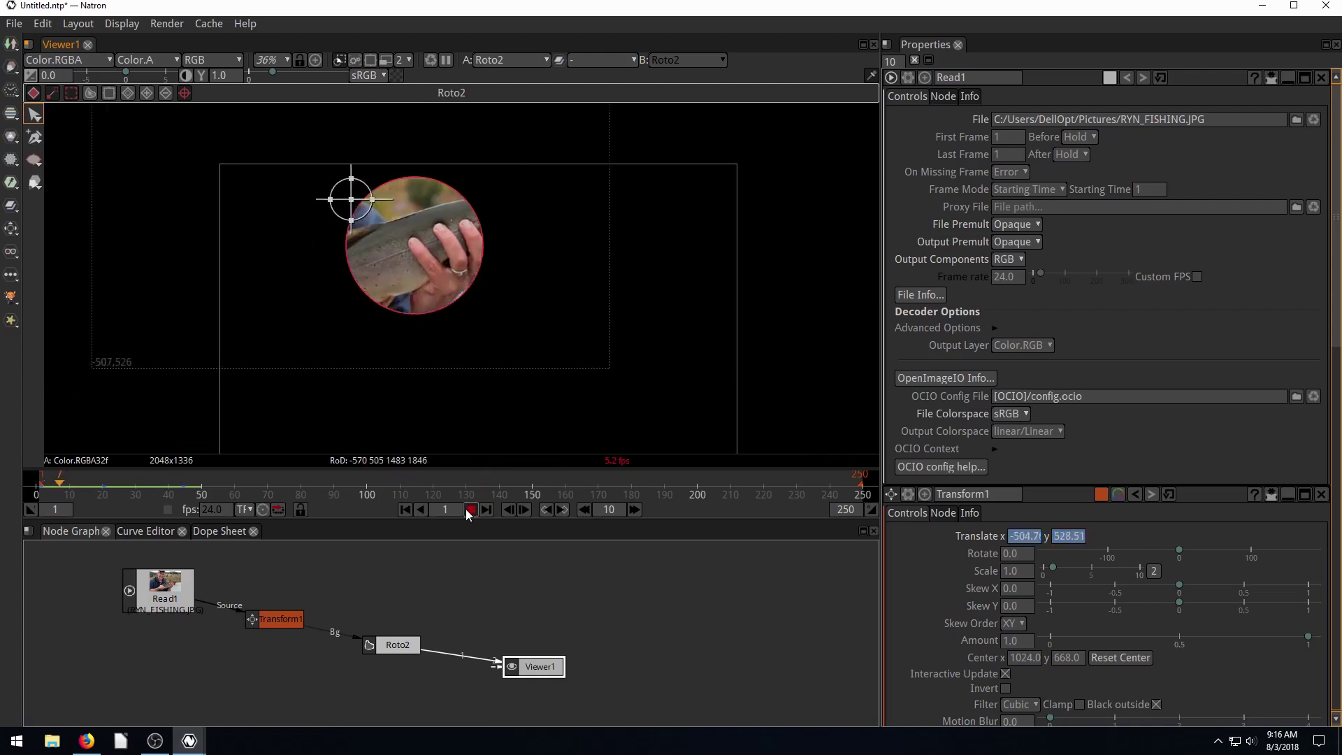
left_click(470, 509)
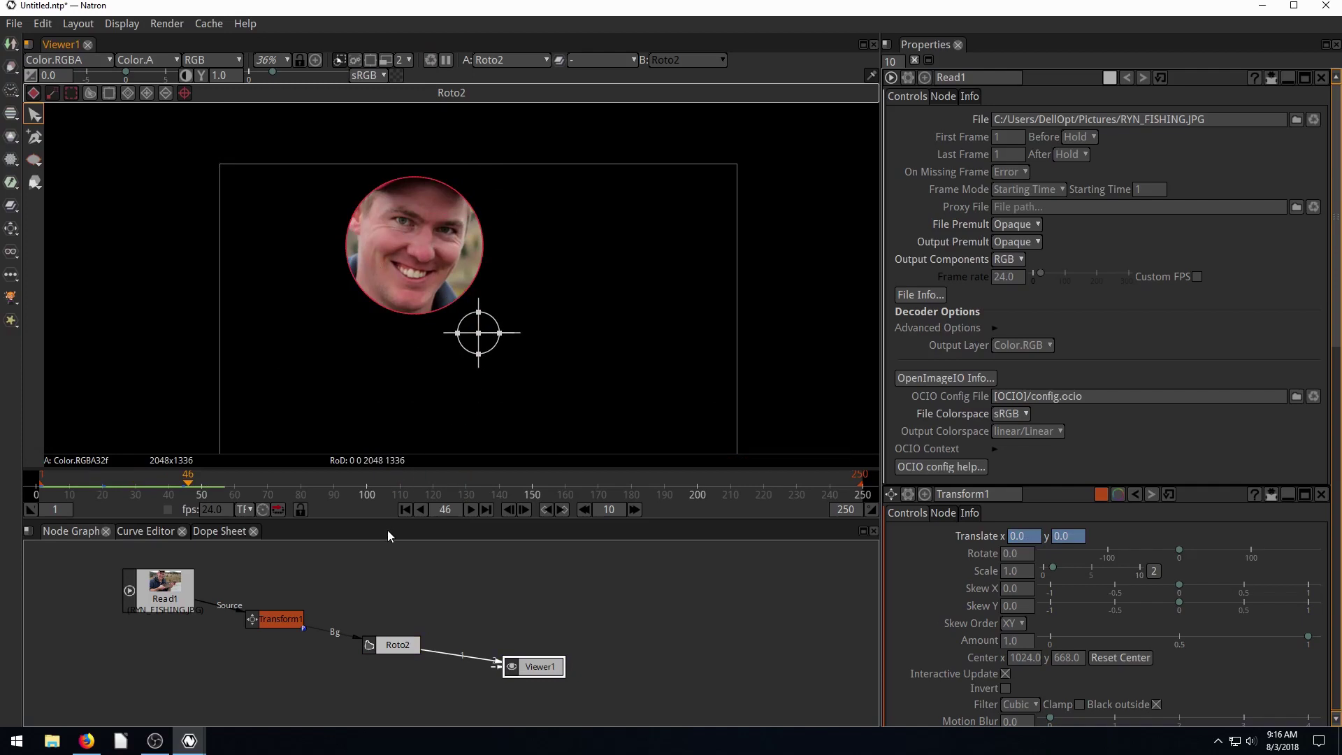
left_click(405, 510)
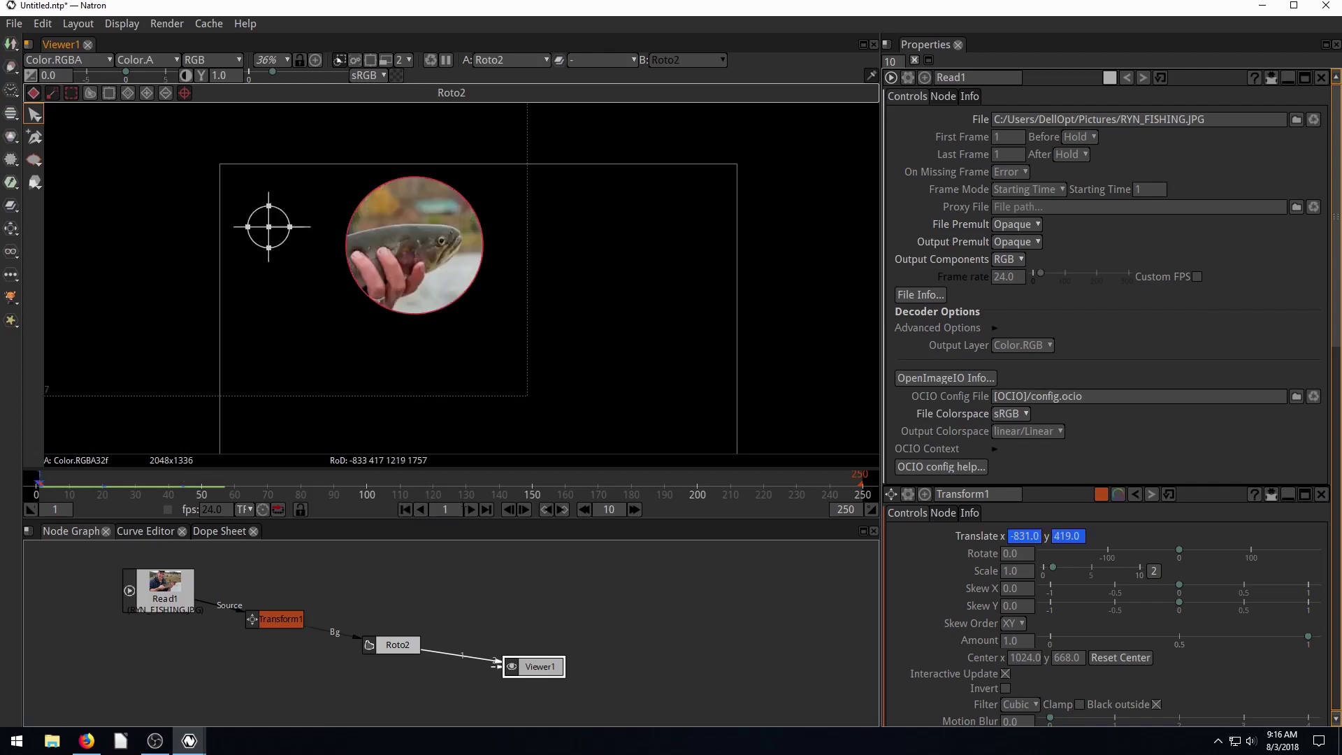
left_click_drag(276, 617, 284, 615)
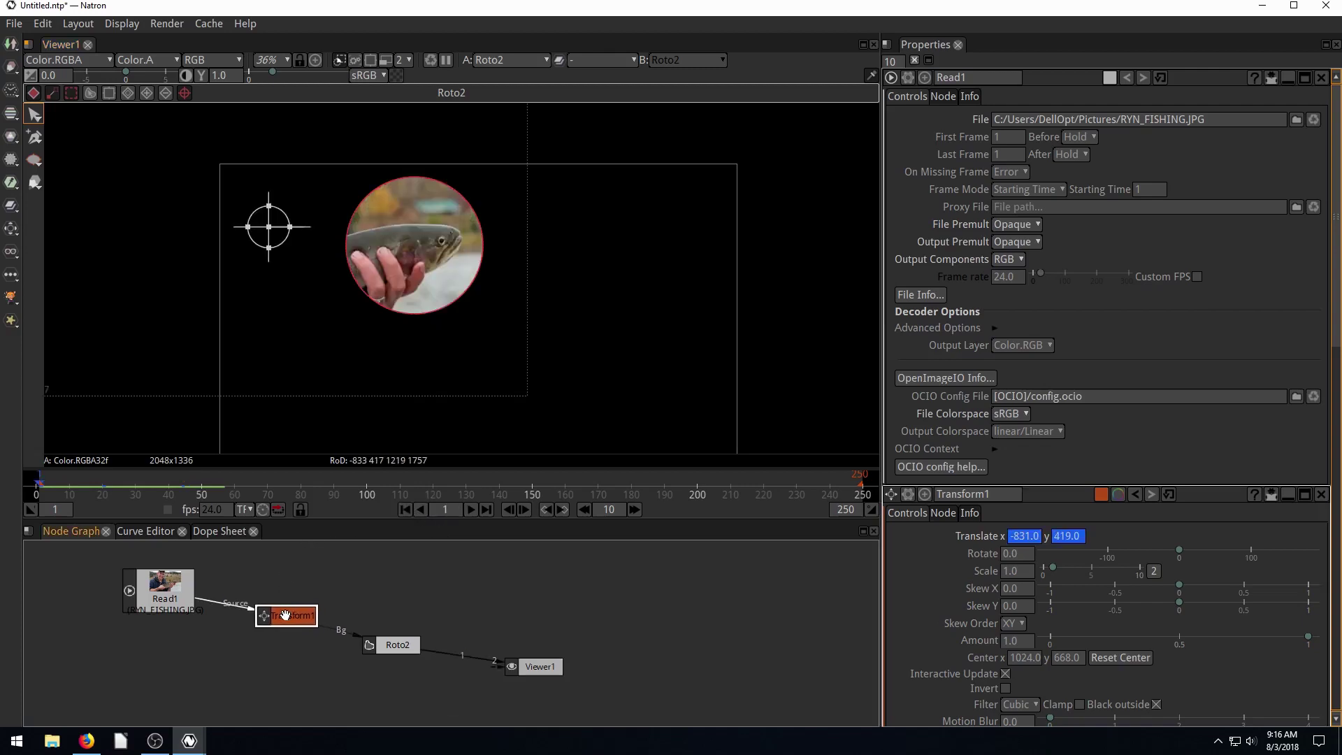
Delete Roto2 and insert a new Roto3 node between Read1 and Viewer1.
left_click_drag(391, 643, 417, 620)
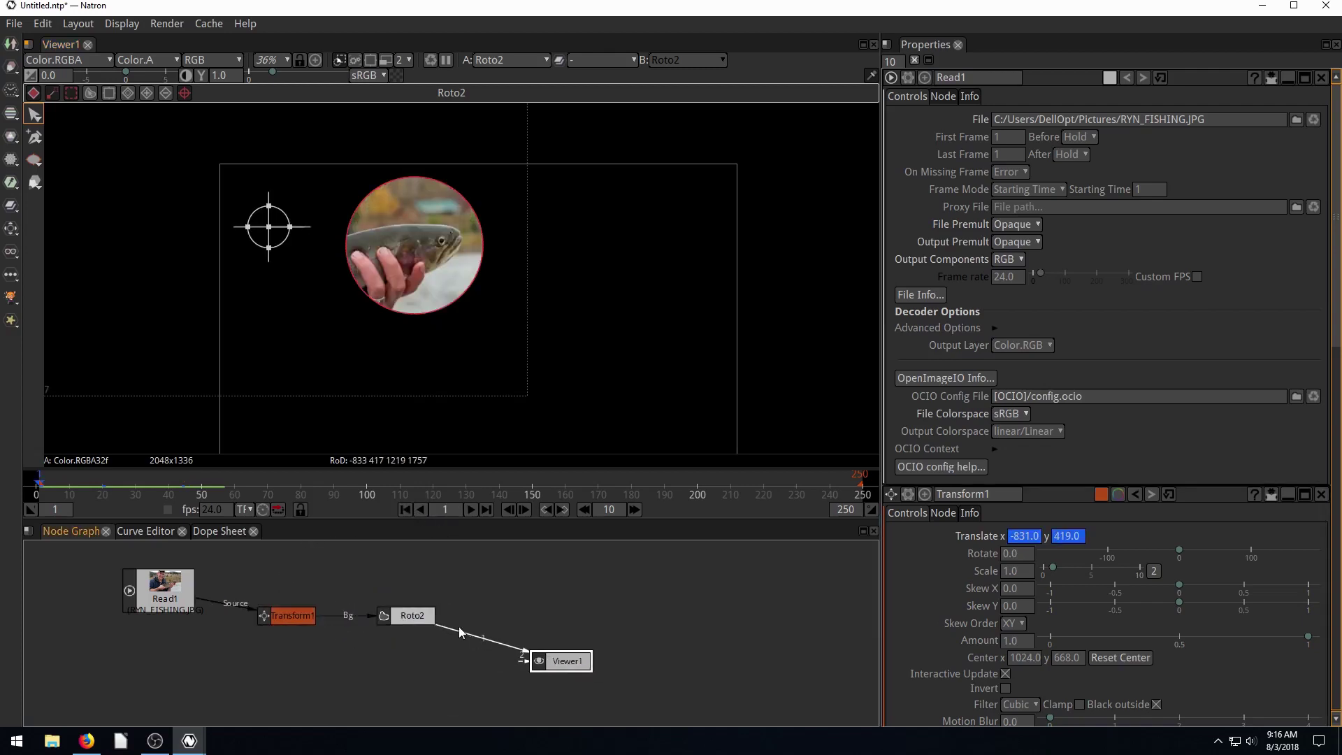
left_click_drag(289, 622, 294, 671)
left_click_drag(407, 616, 416, 603)
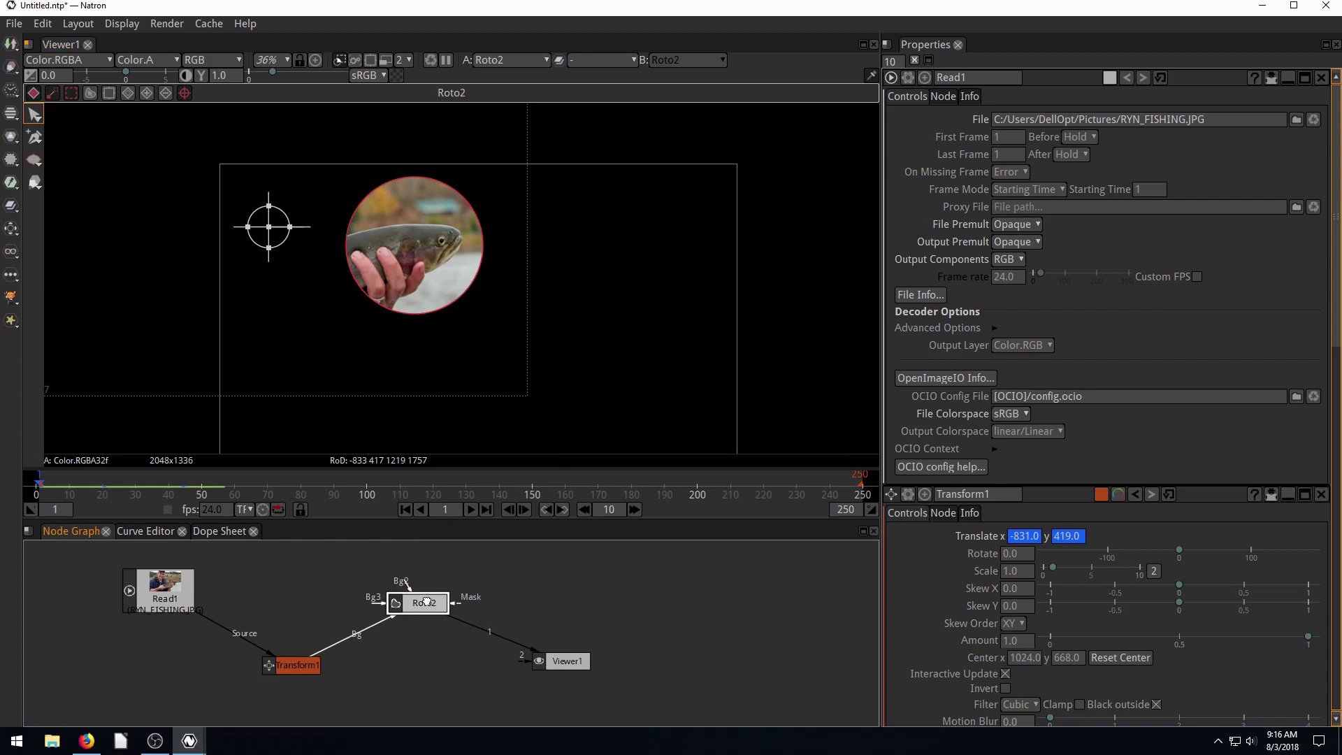
key("Delete")
key("Delete")
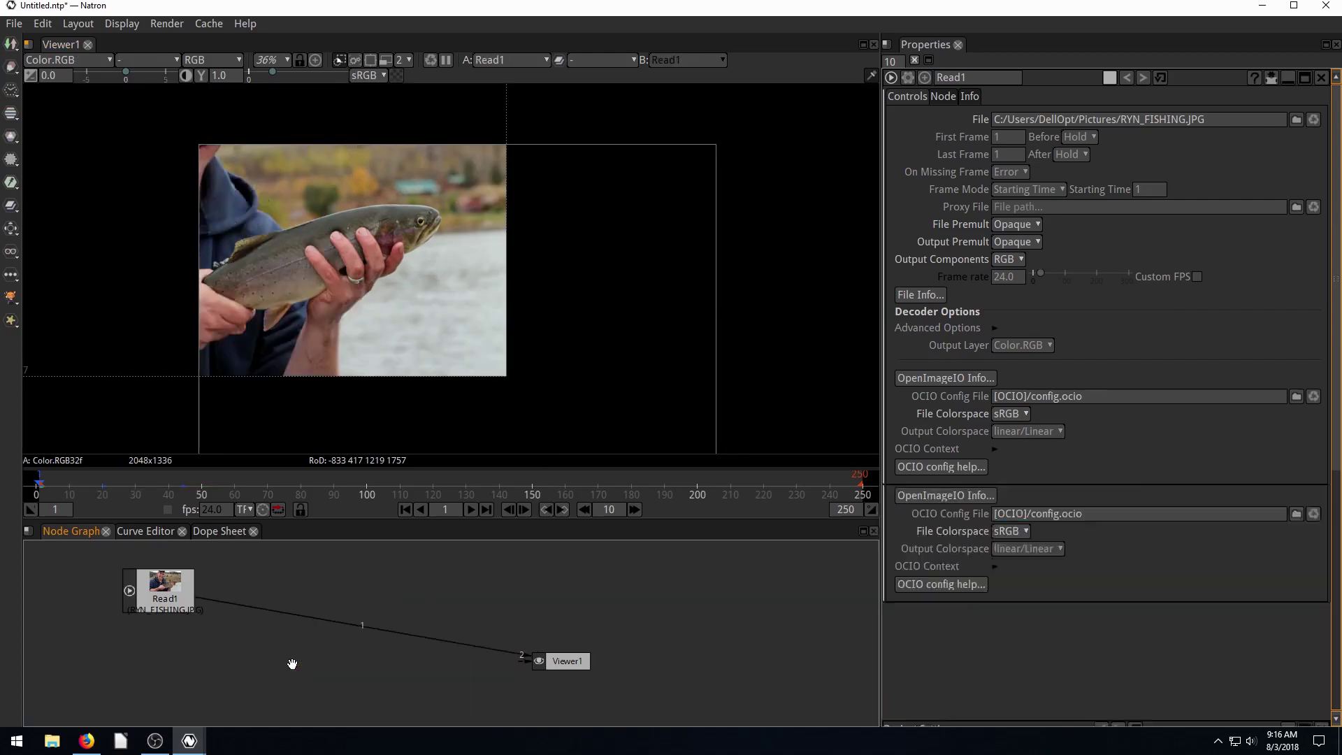
left_click(10, 68)
left_click(63, 185)
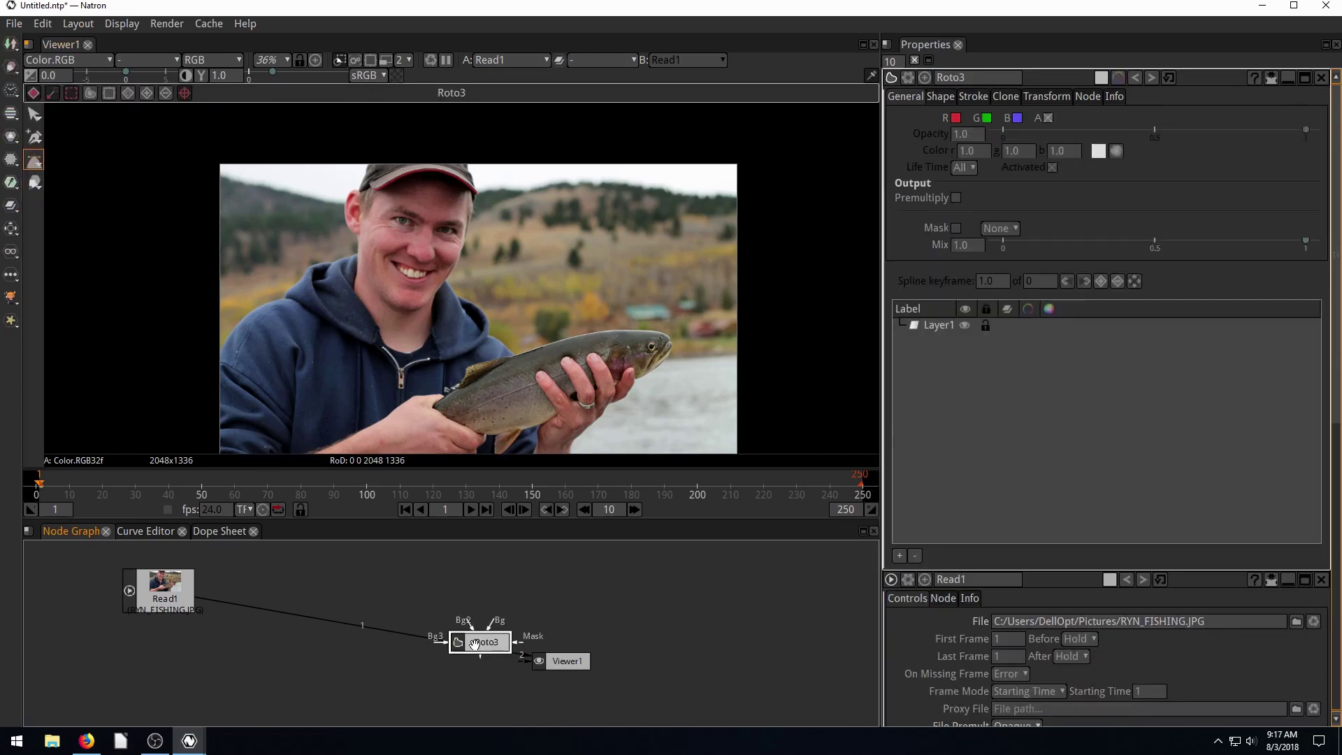
left_click_drag(474, 643, 363, 628)
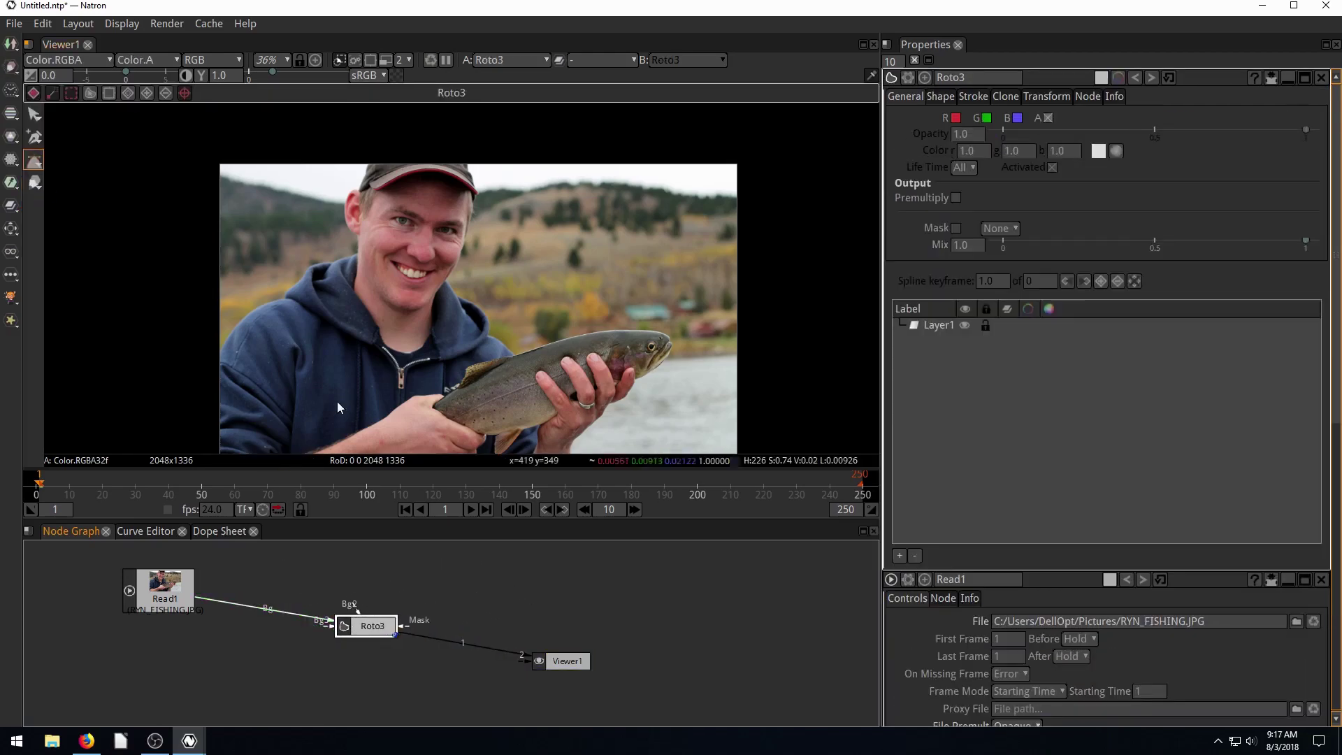
With the Bezier tool, trace the man's outline from his left side over the cap to his right shoulder.
left_click(33, 161)
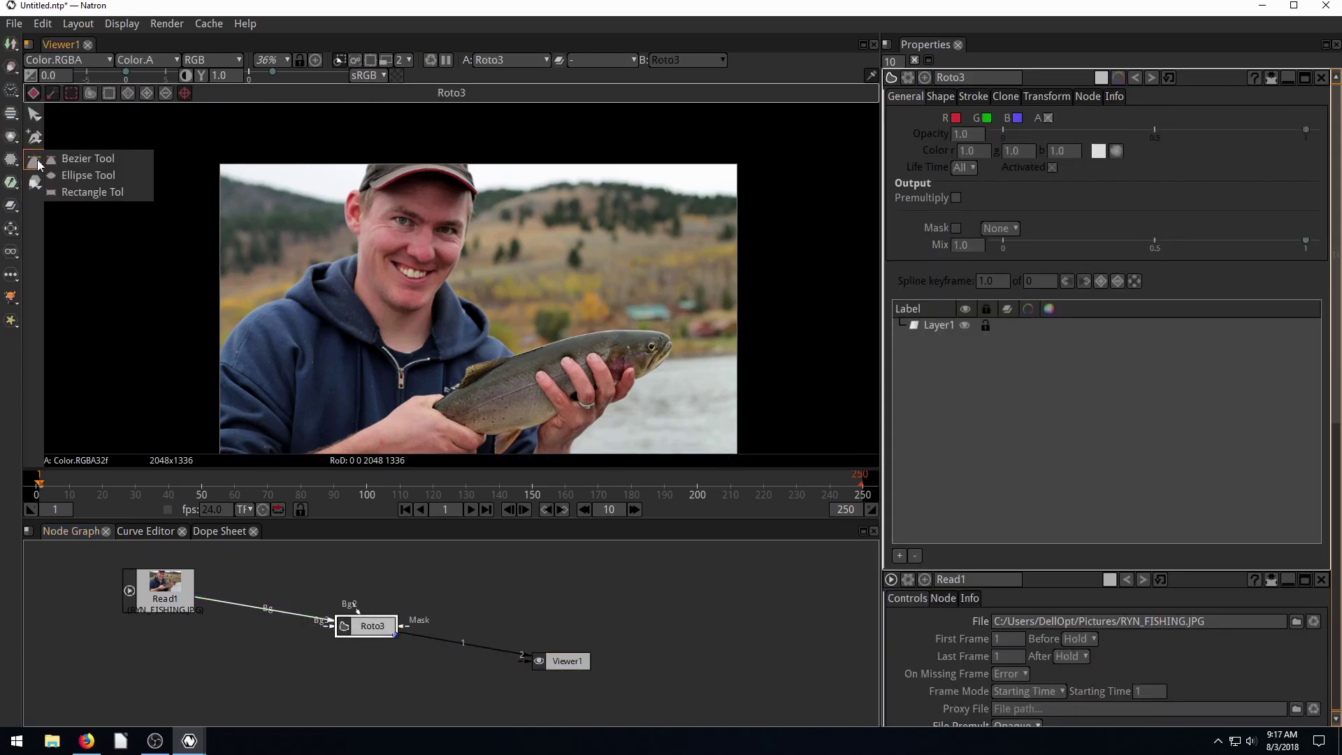
left_click(70, 160)
left_click(219, 351)
left_click(251, 309)
left_click(289, 288)
left_click(307, 259)
left_click(351, 251)
left_click(355, 233)
left_click(339, 202)
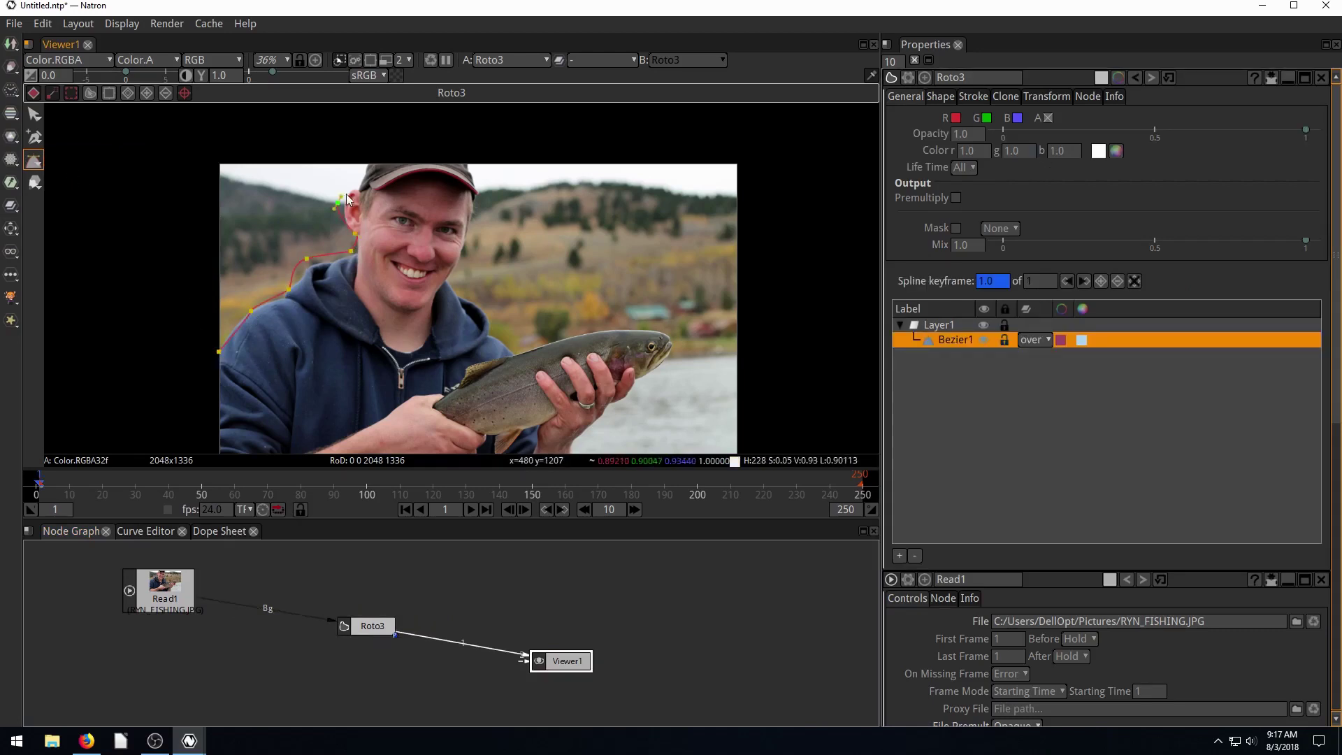
left_click(364, 167)
left_click(471, 166)
left_click(476, 191)
left_click(473, 225)
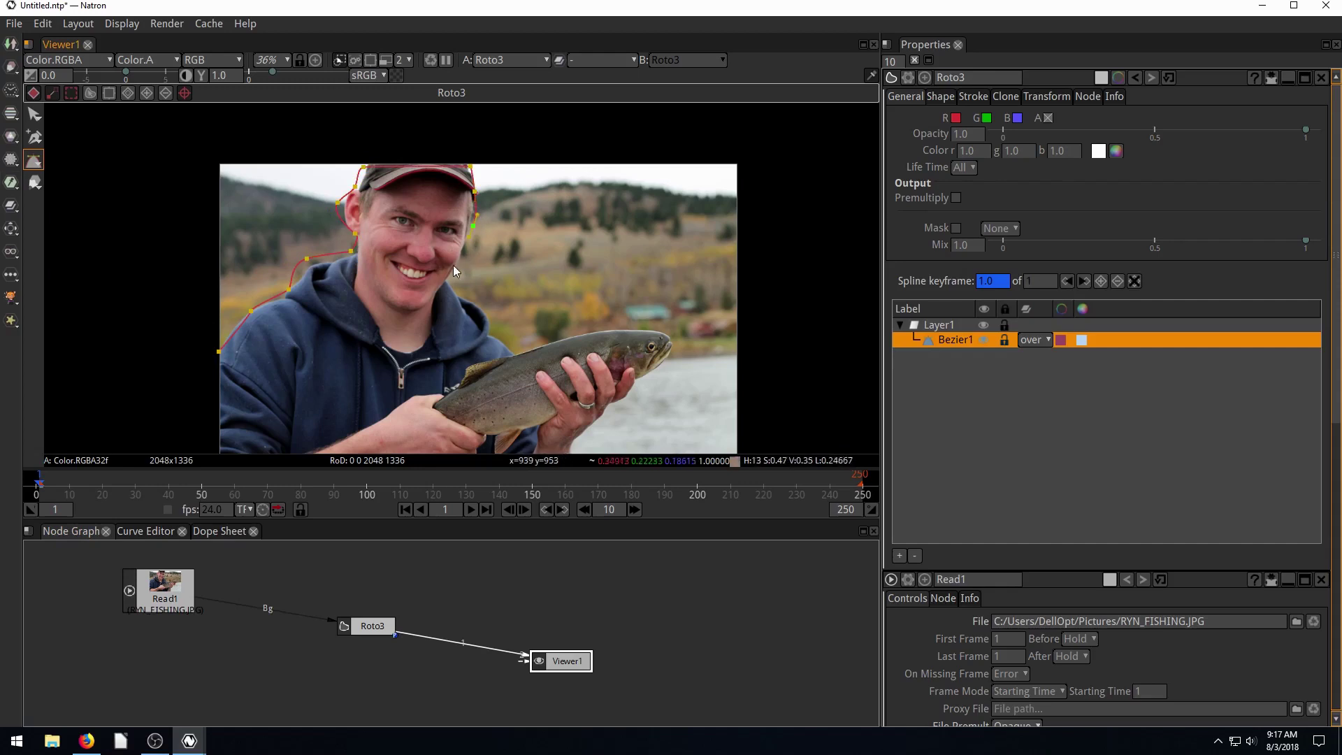
left_click(449, 272)
left_click(443, 288)
left_click(473, 308)
left_click(490, 337)
Continue the outline around the fish and along the bottom edge, closing the shape.
left_click(587, 330)
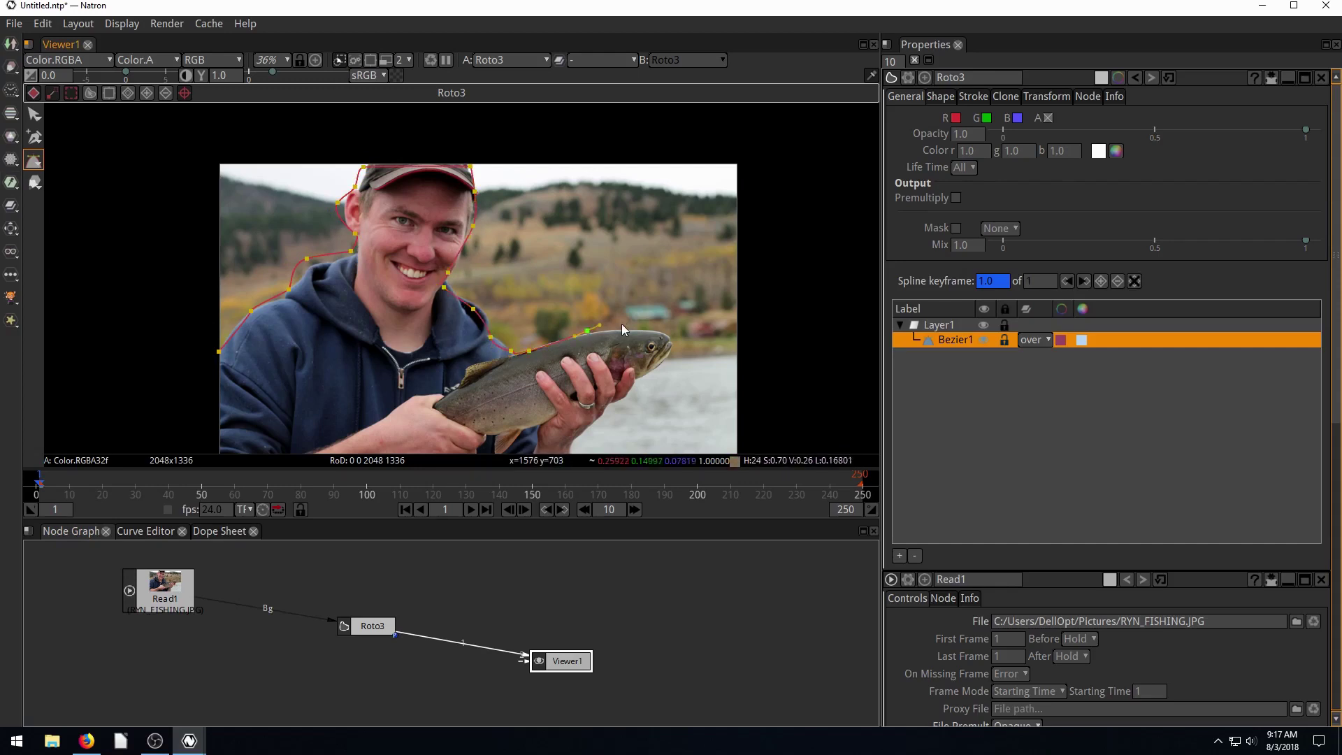
left_click(648, 326)
left_click(673, 330)
left_click(623, 400)
left_click(598, 425)
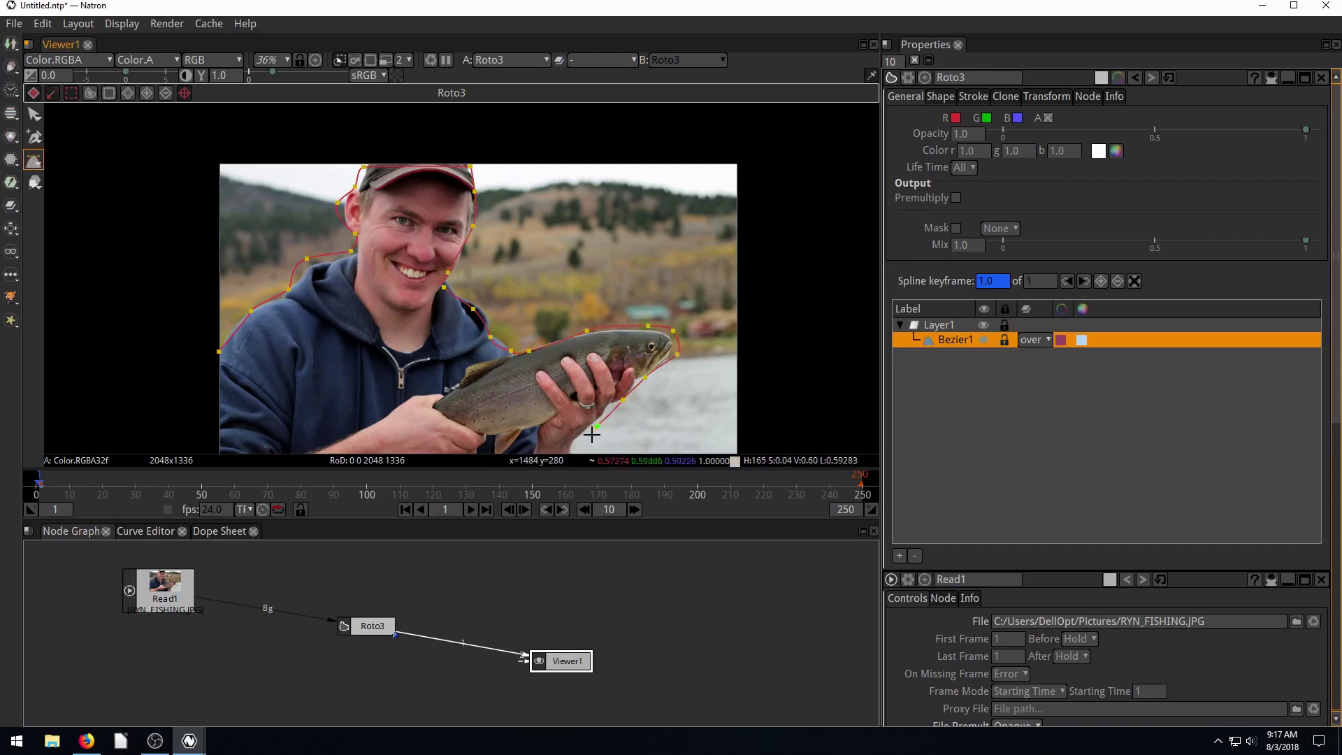
left_click(581, 445)
left_click(377, 450)
left_click(225, 445)
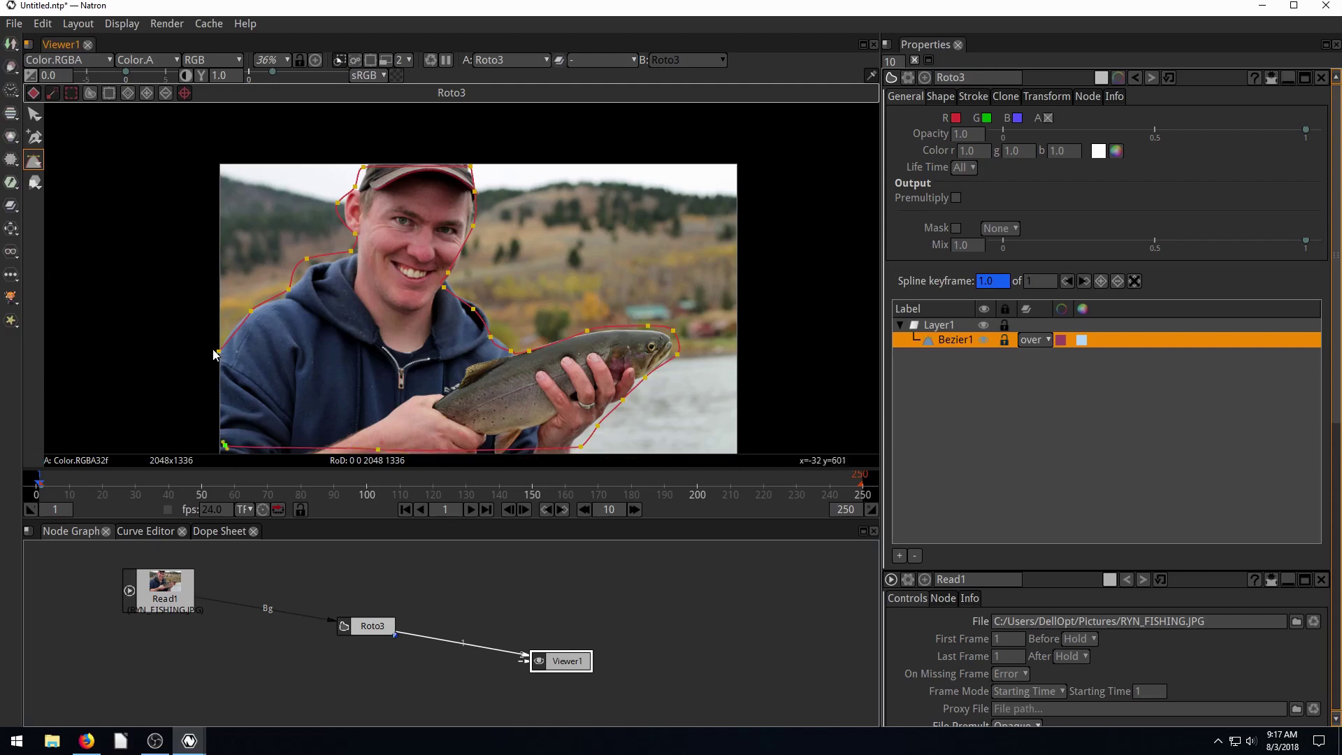
left_click(218, 352)
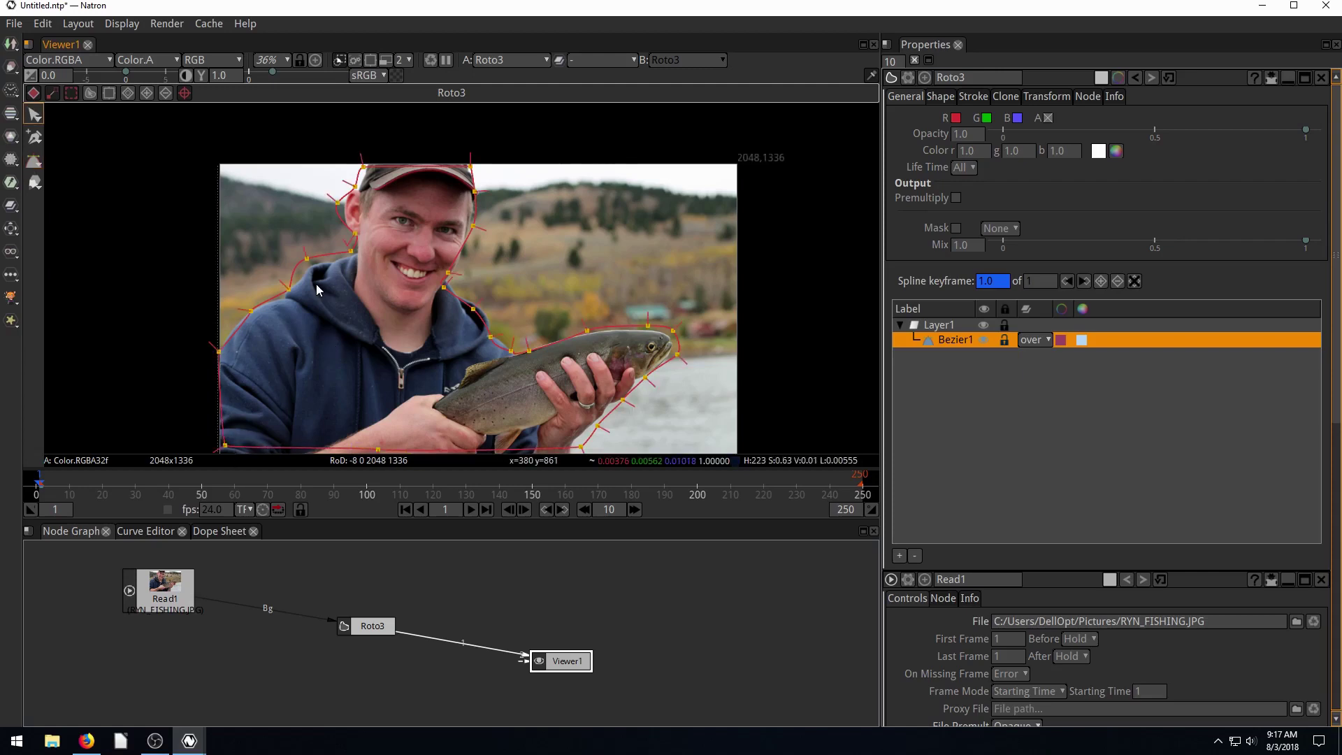
left_click(940, 96)
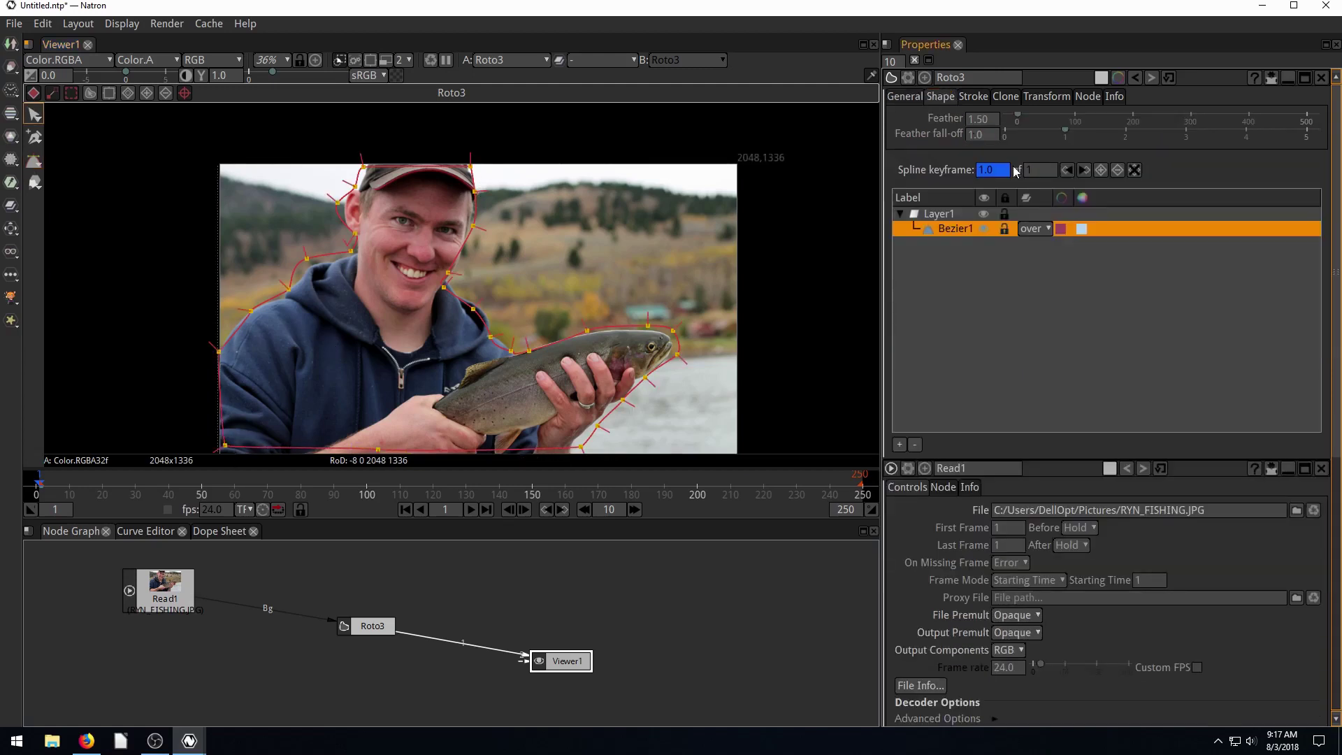
Set Bezier1's feather to 33, premultiply Roto3, and move Roto3 next to Read1.
left_click_drag(1017, 118, 1036, 117)
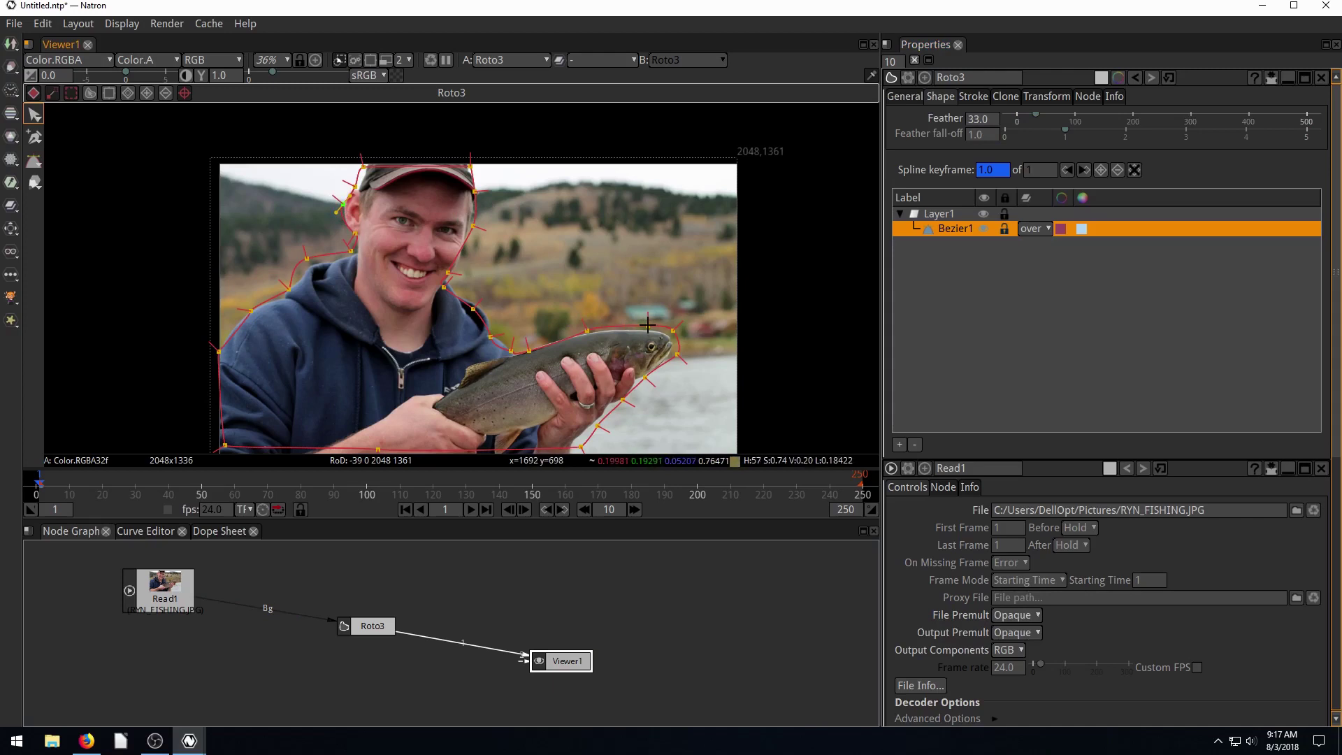
left_click(909, 98)
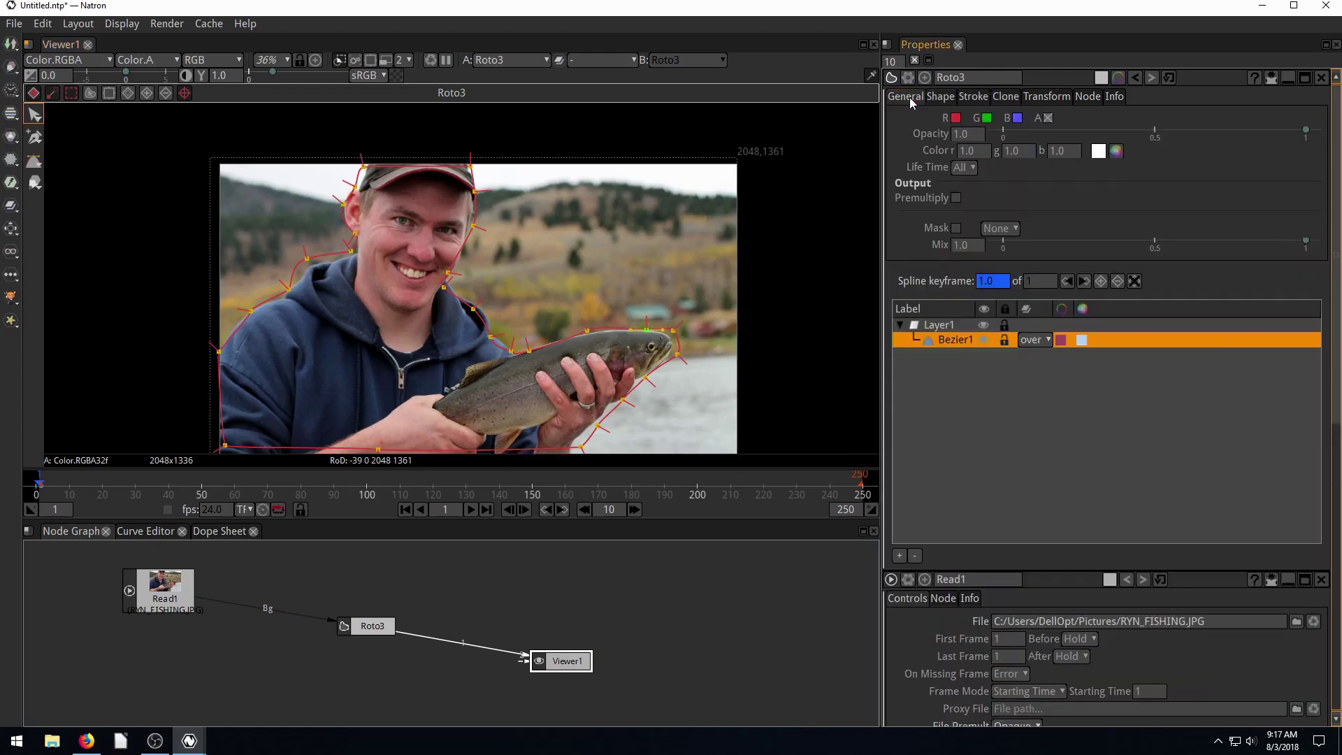
left_click(955, 199)
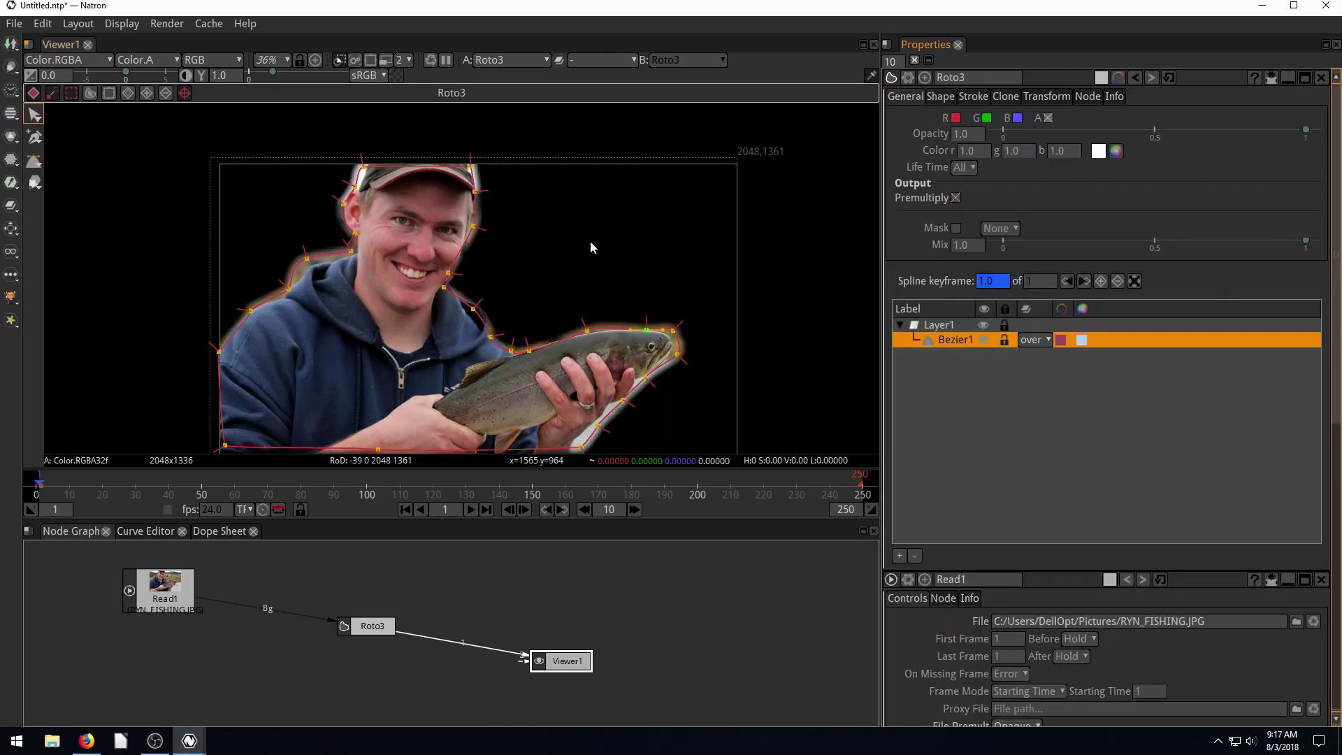
left_click(172, 585)
left_click_drag(364, 621, 271, 626)
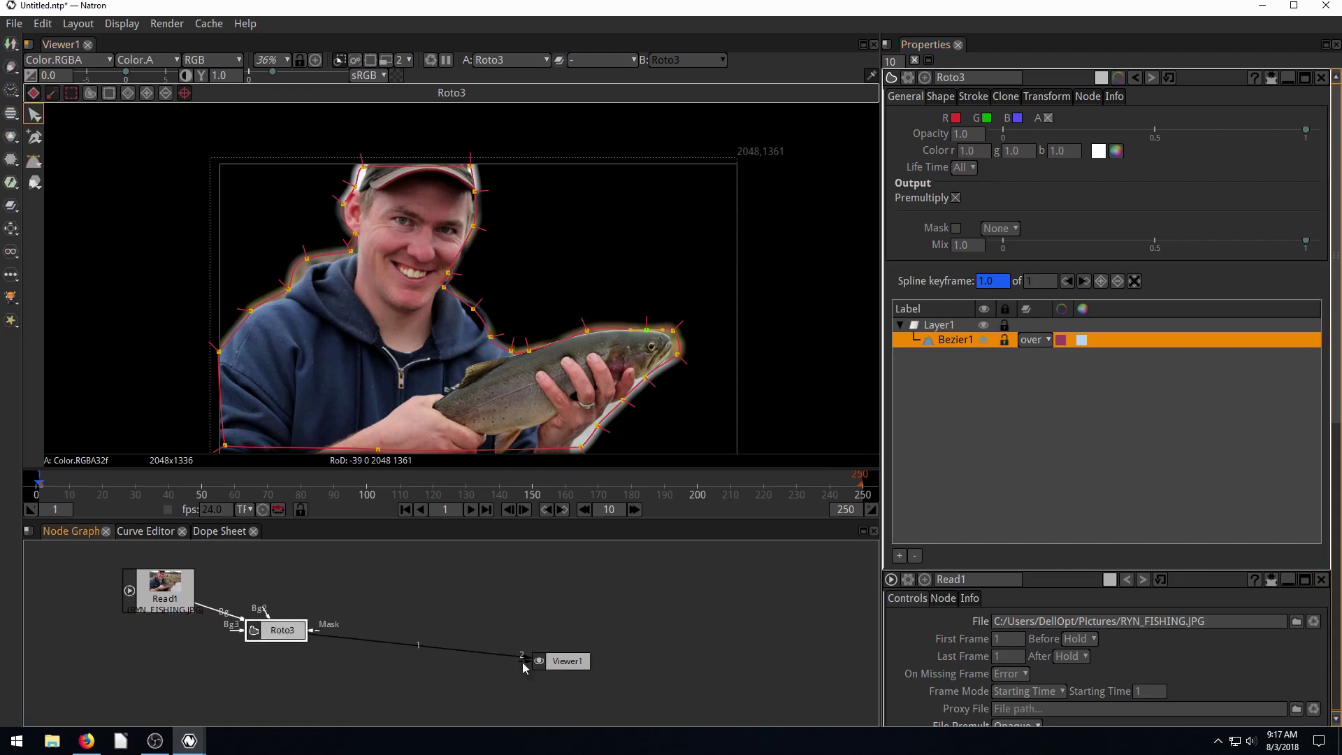
Add a Merge1 (over) node and connect Roto3 to its A input.
left_click_drag(571, 661, 587, 665)
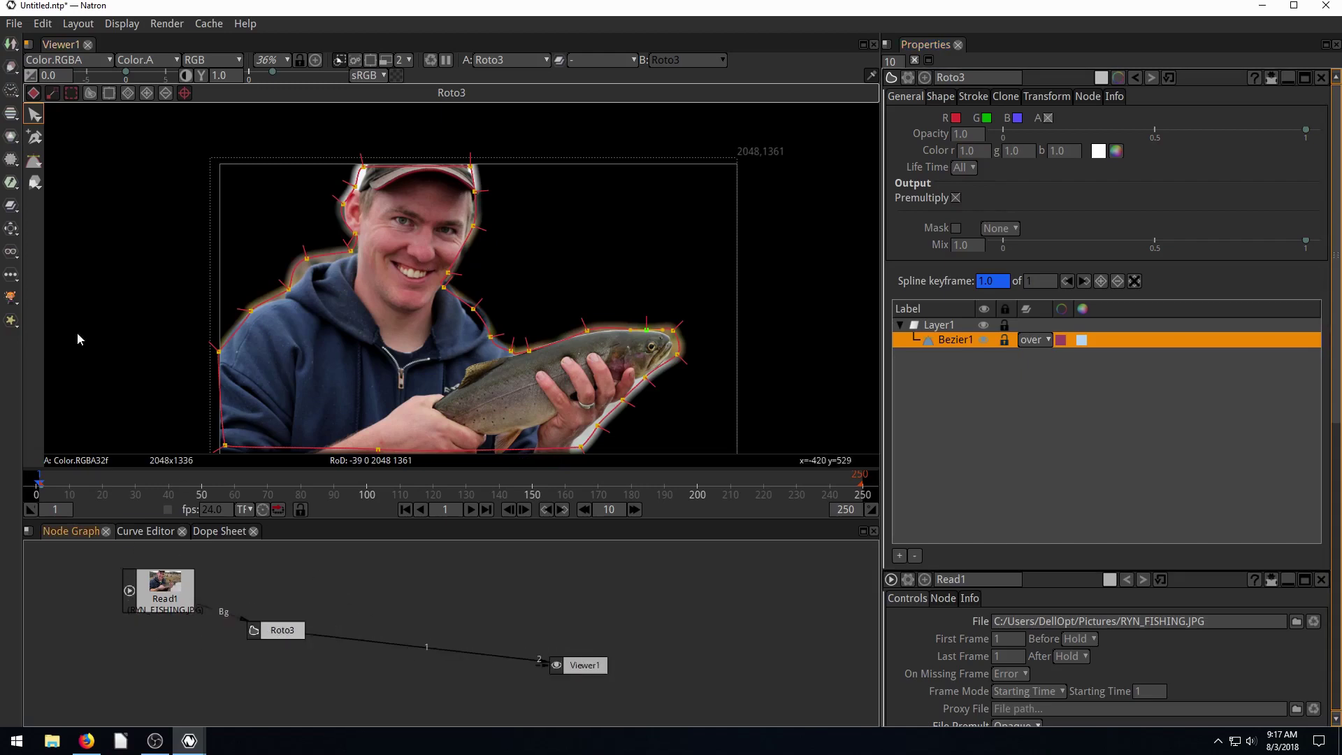
left_click(10, 230)
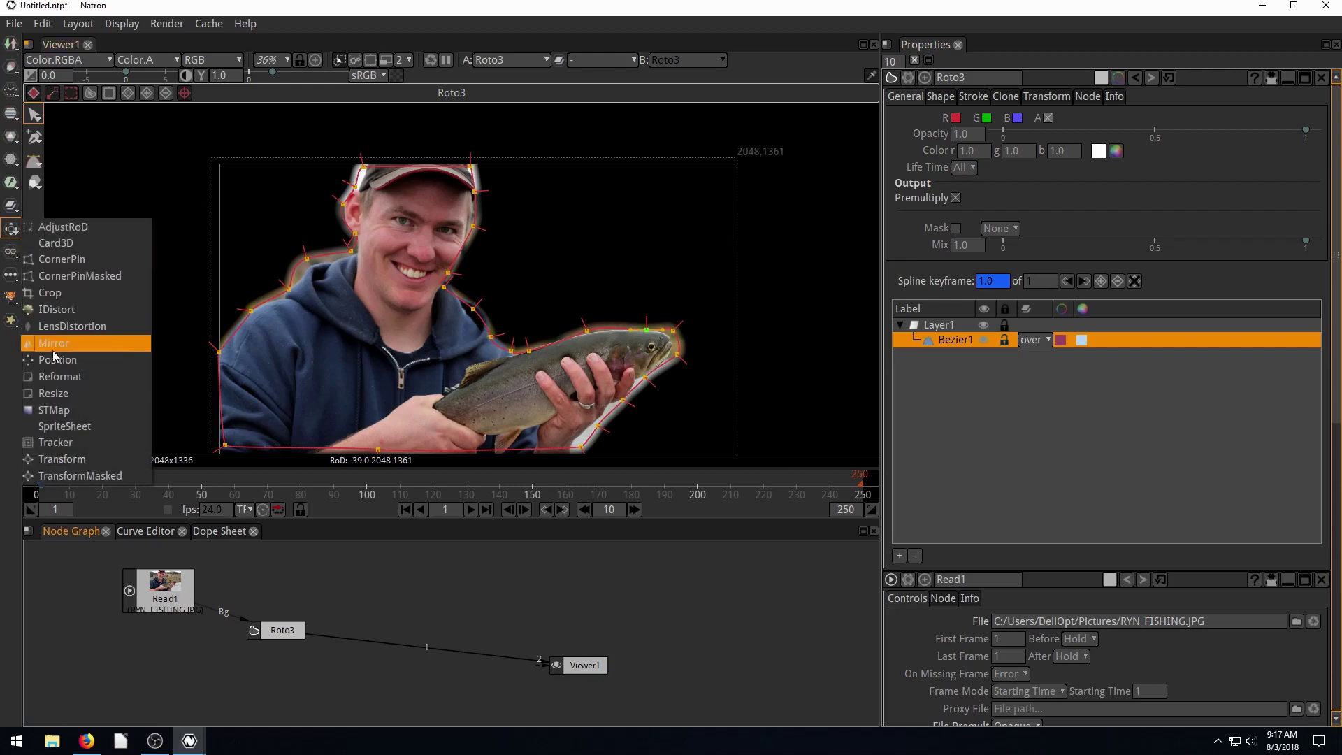
left_click(12, 208)
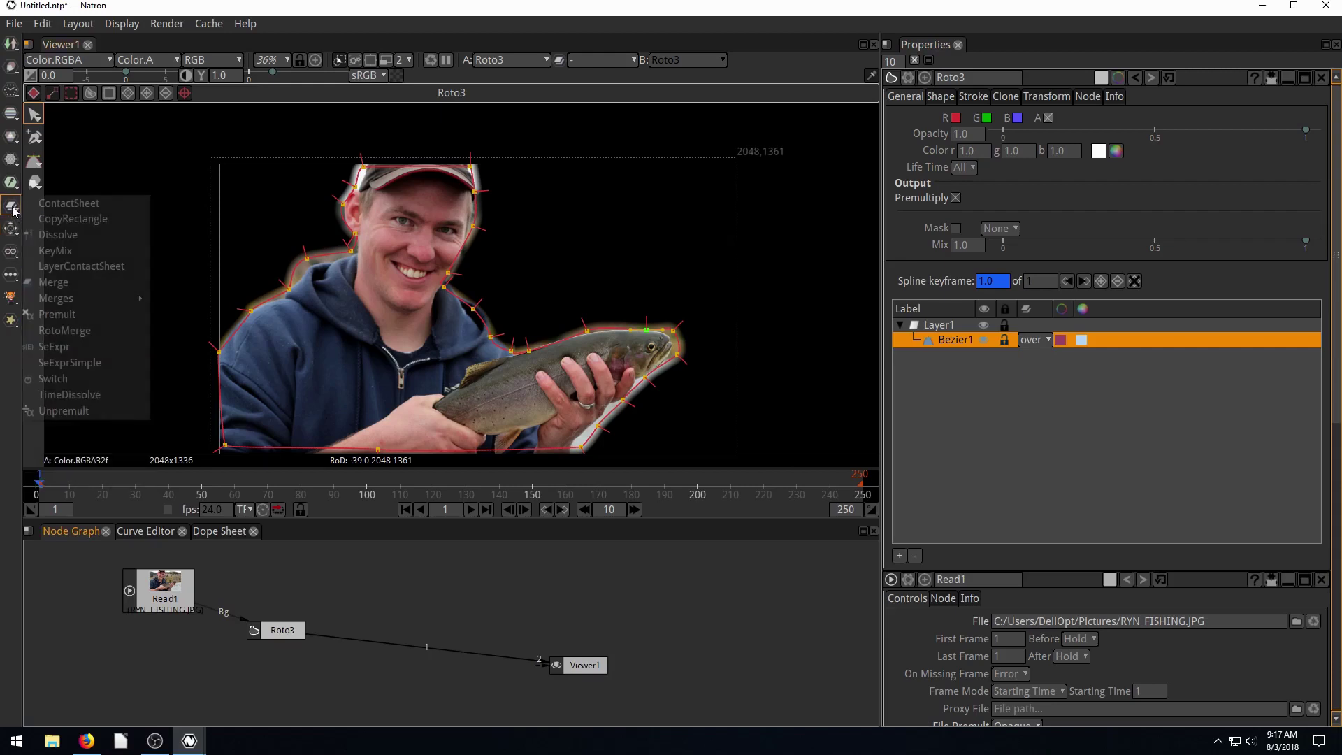
left_click(53, 282)
left_click_drag(467, 643, 459, 607)
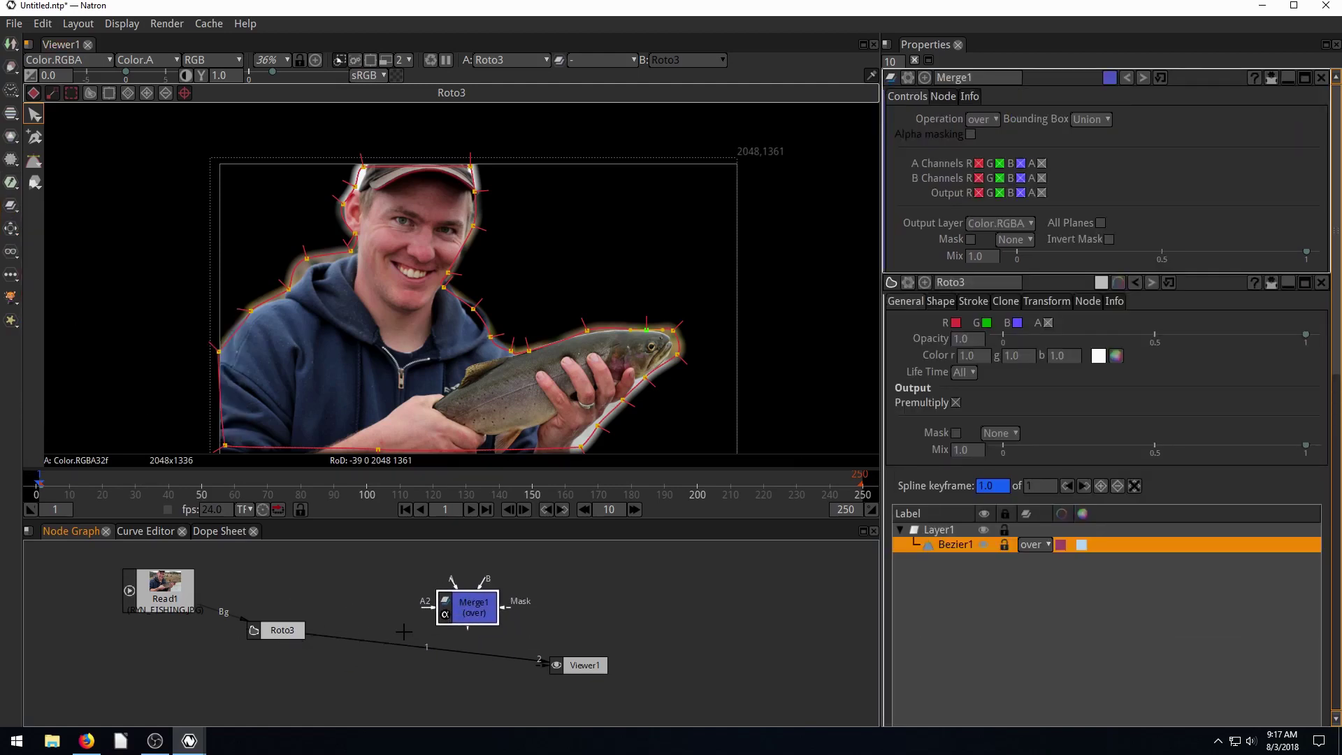
left_click_drag(379, 639, 444, 671)
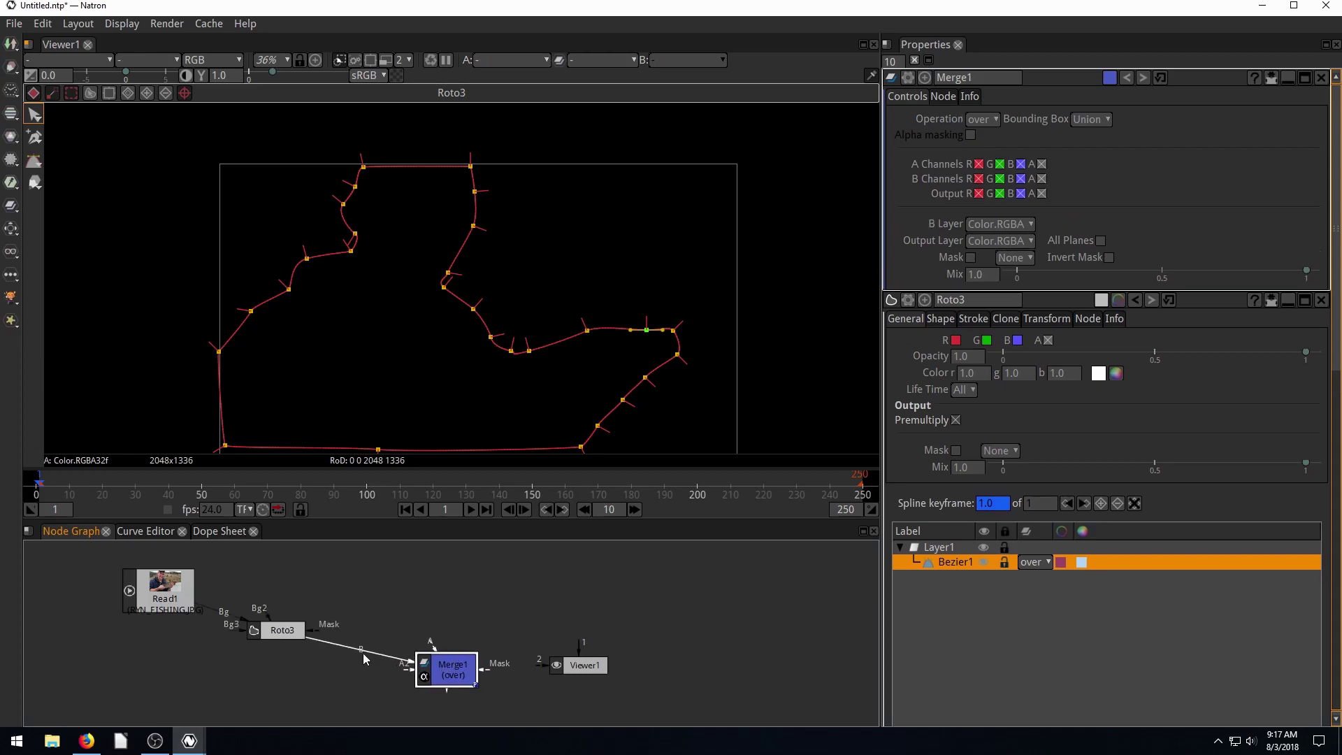
key("shift+x")
left_click(12, 207)
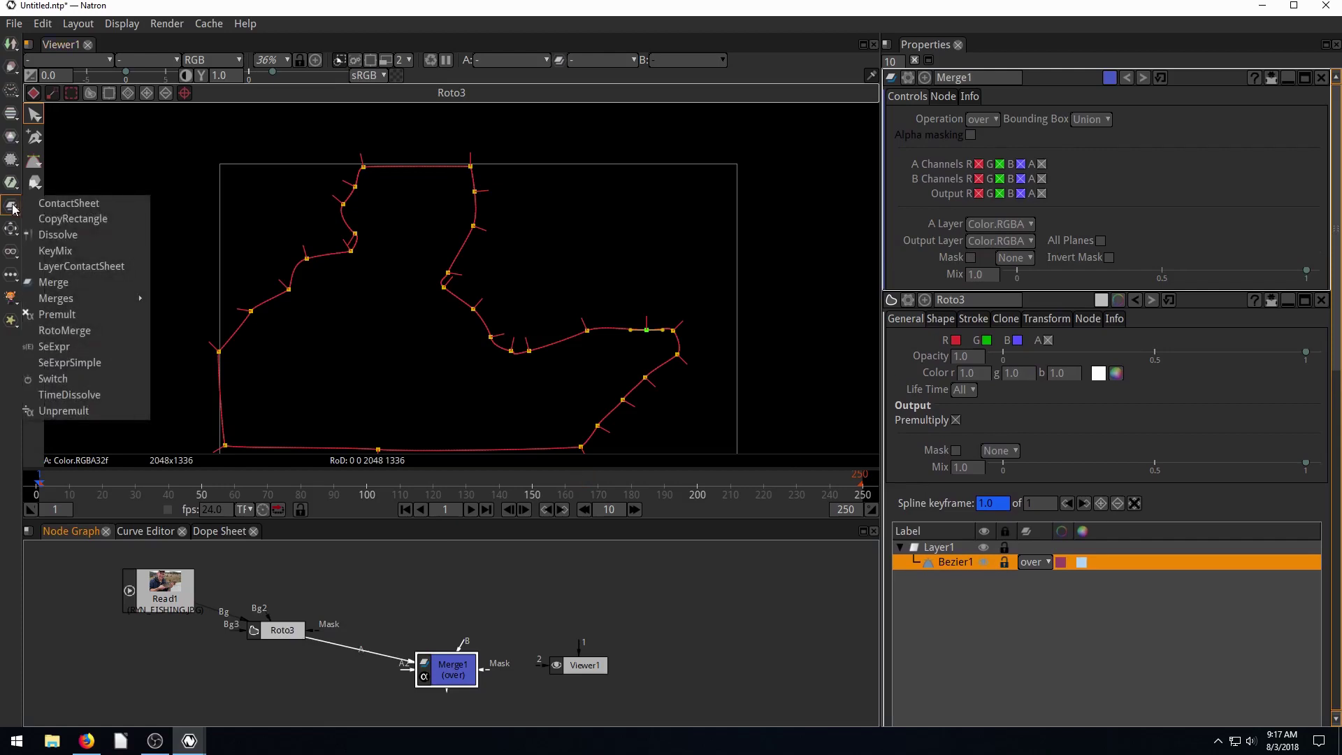
Add a Shadertoy1 node feeding Merge1's B input.
left_click(11, 160)
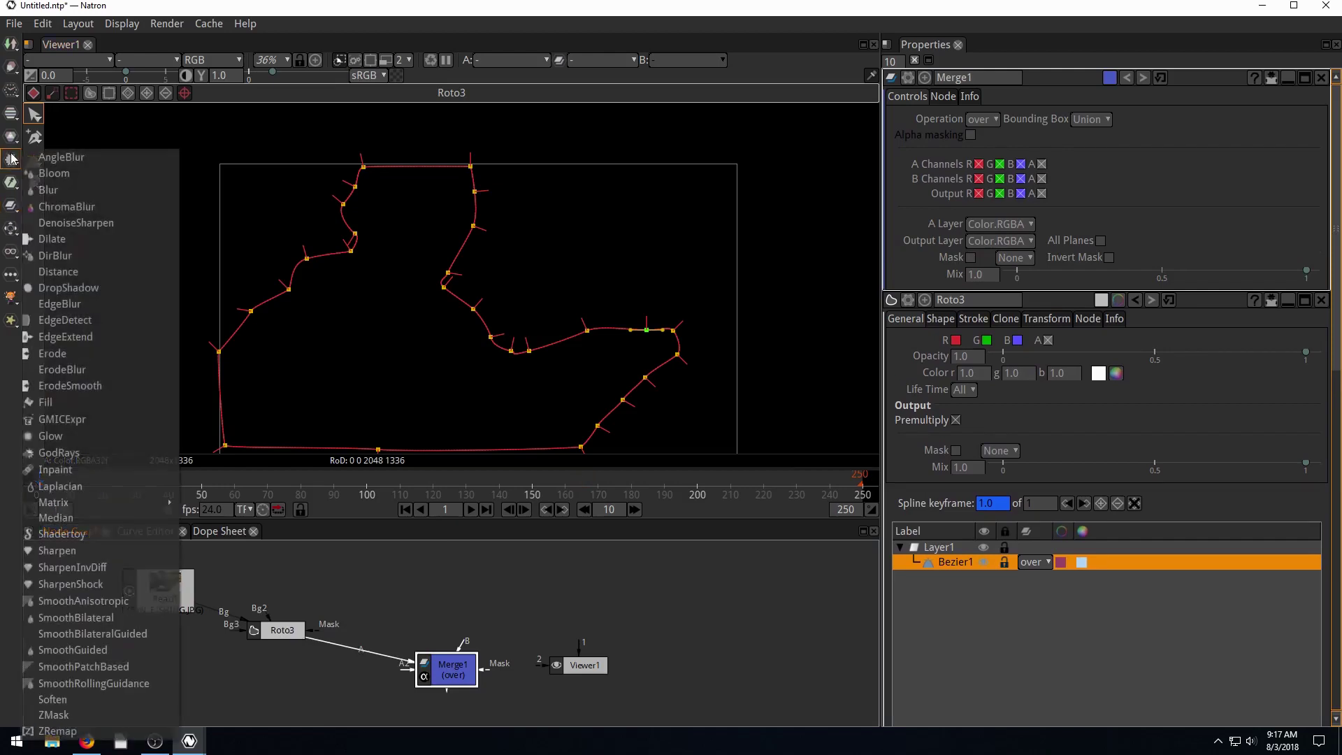
left_click(70, 543)
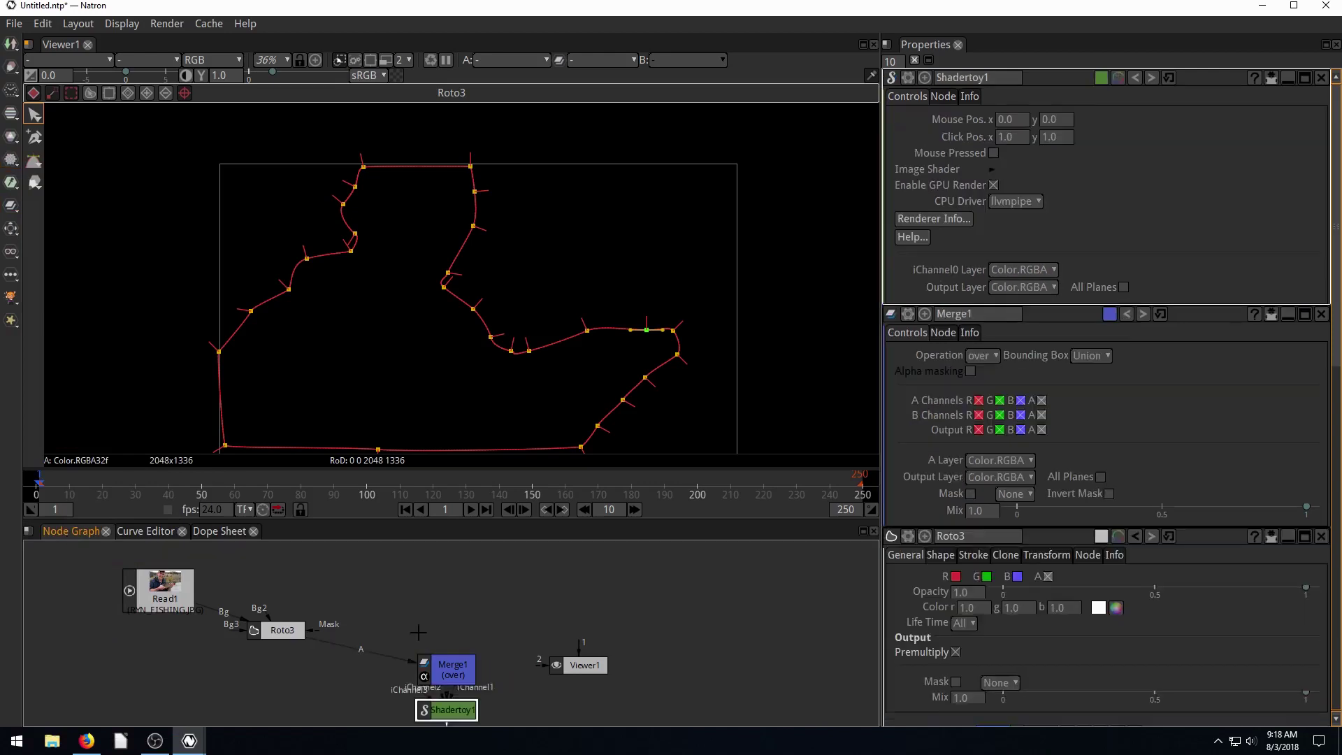
left_click_drag(447, 709, 456, 660)
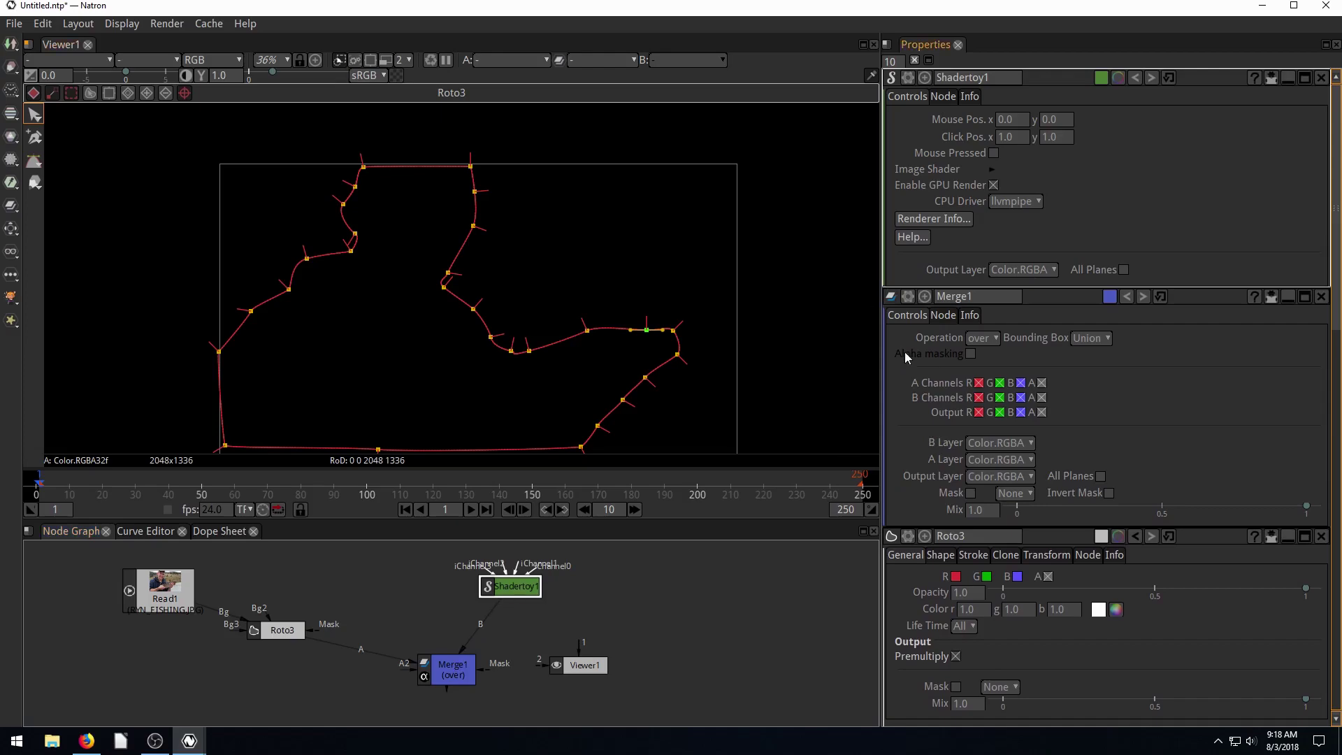
Load the Source/Disks shader preset and connect Merge1 to Viewer1.
left_click(992, 171)
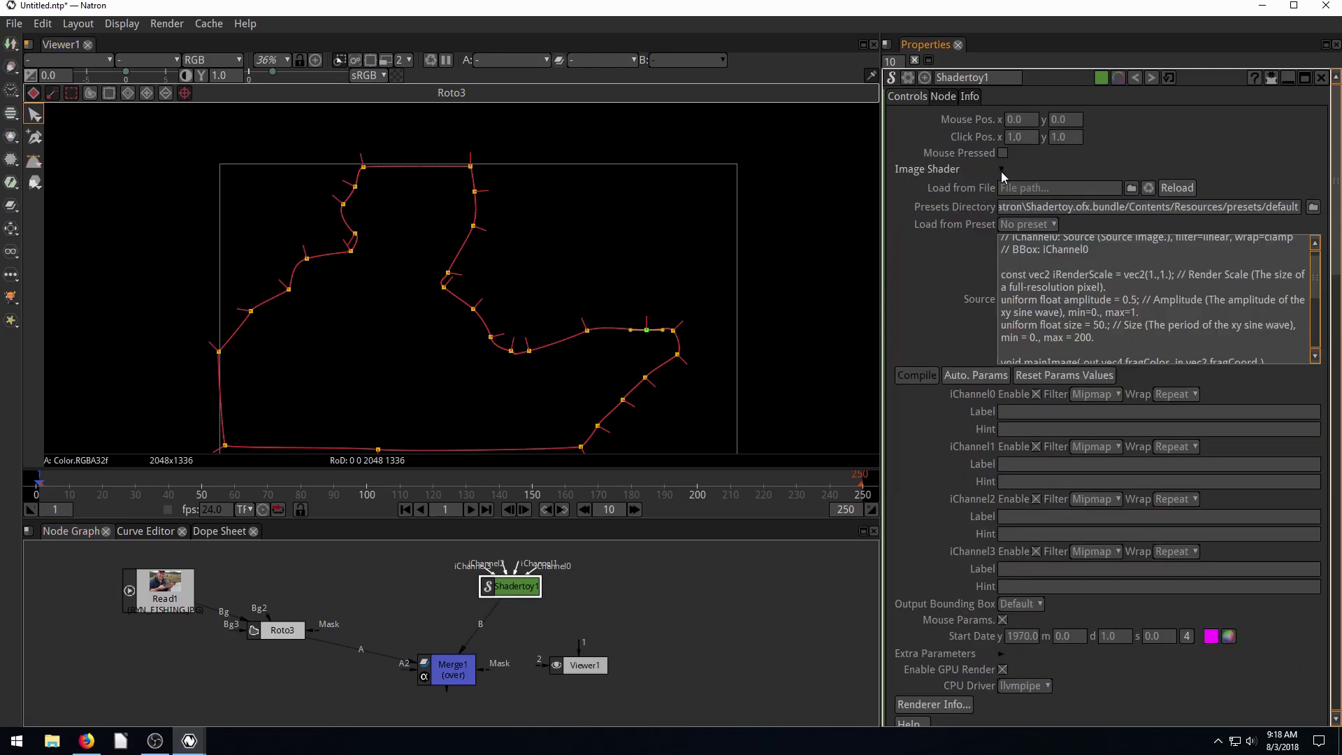
left_click(1042, 225)
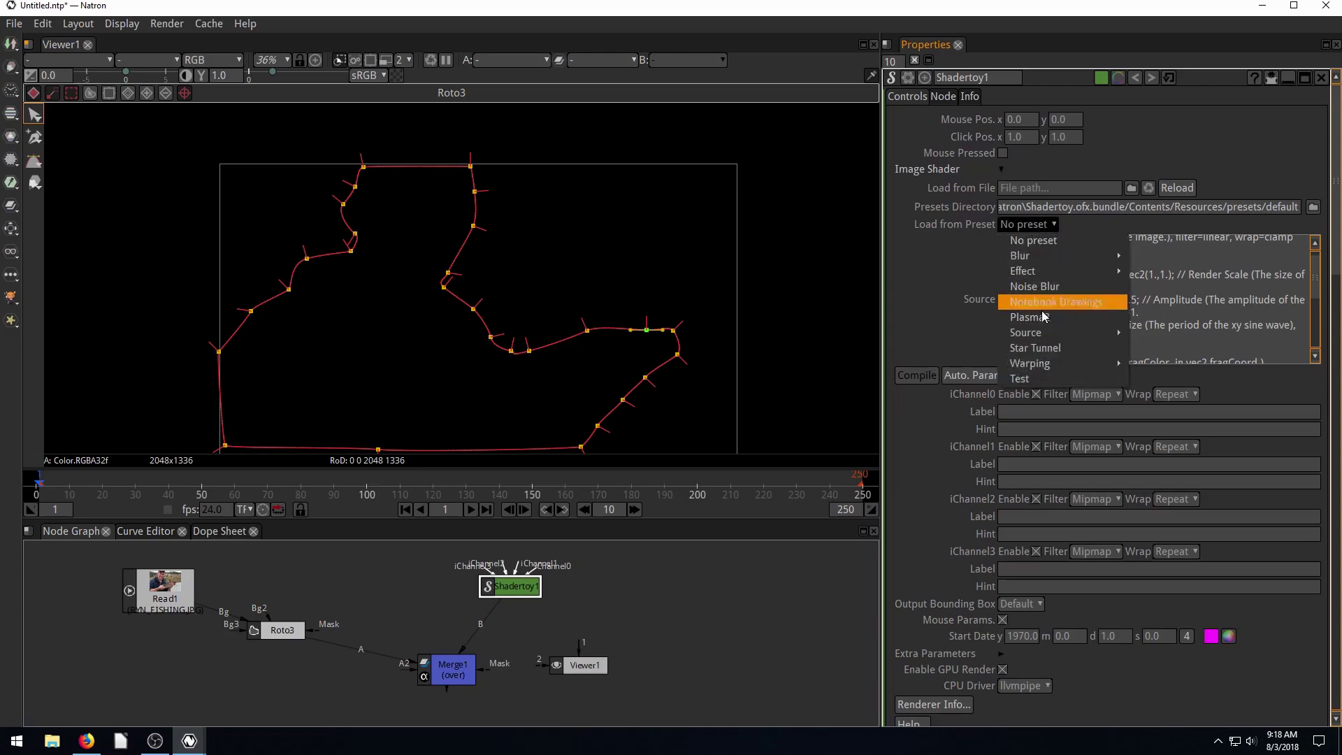
mouse_move(1042, 338)
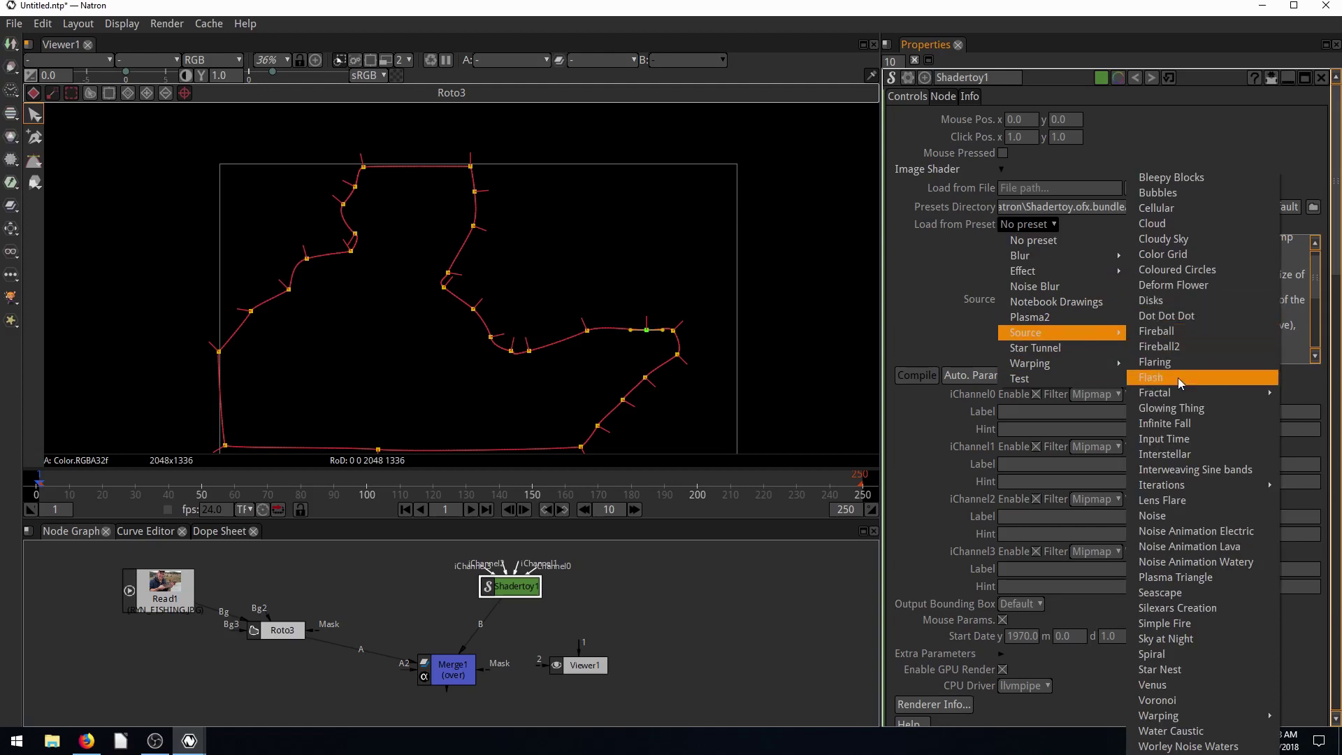
left_click(1165, 301)
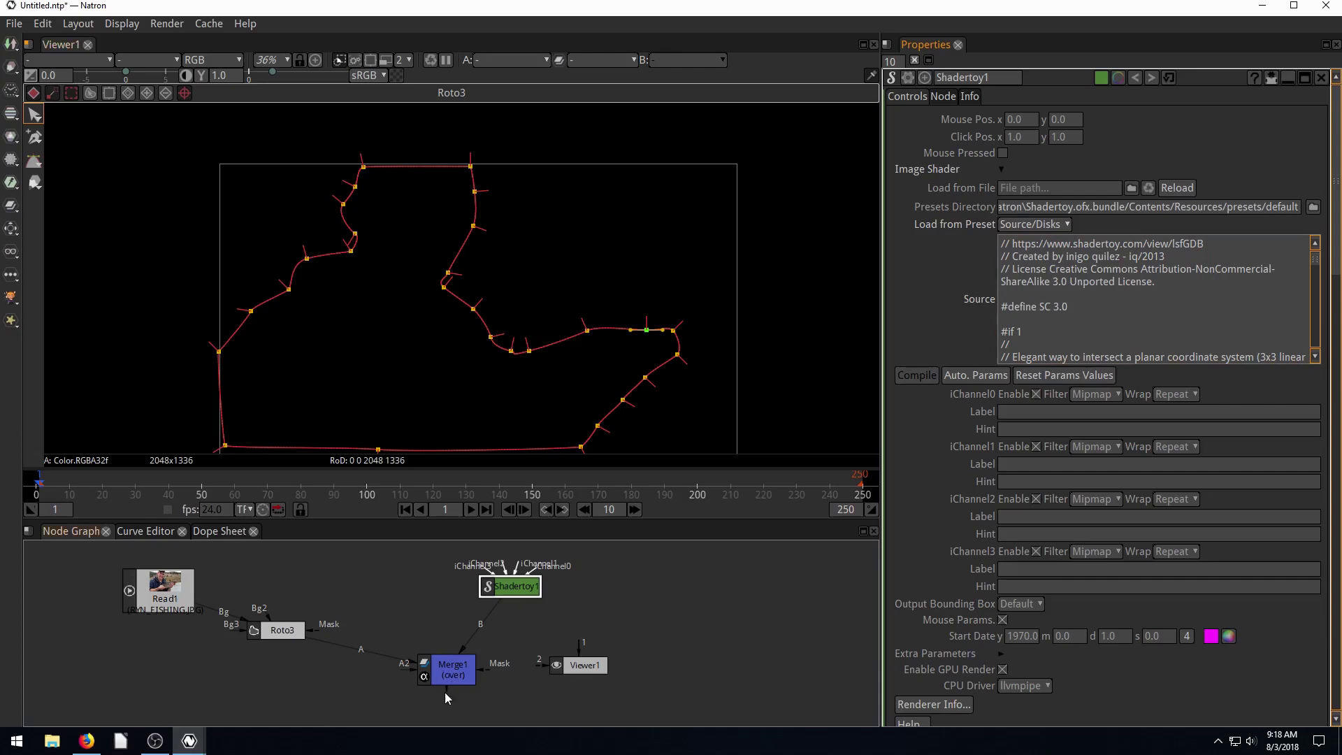
left_click_drag(447, 697, 581, 666)
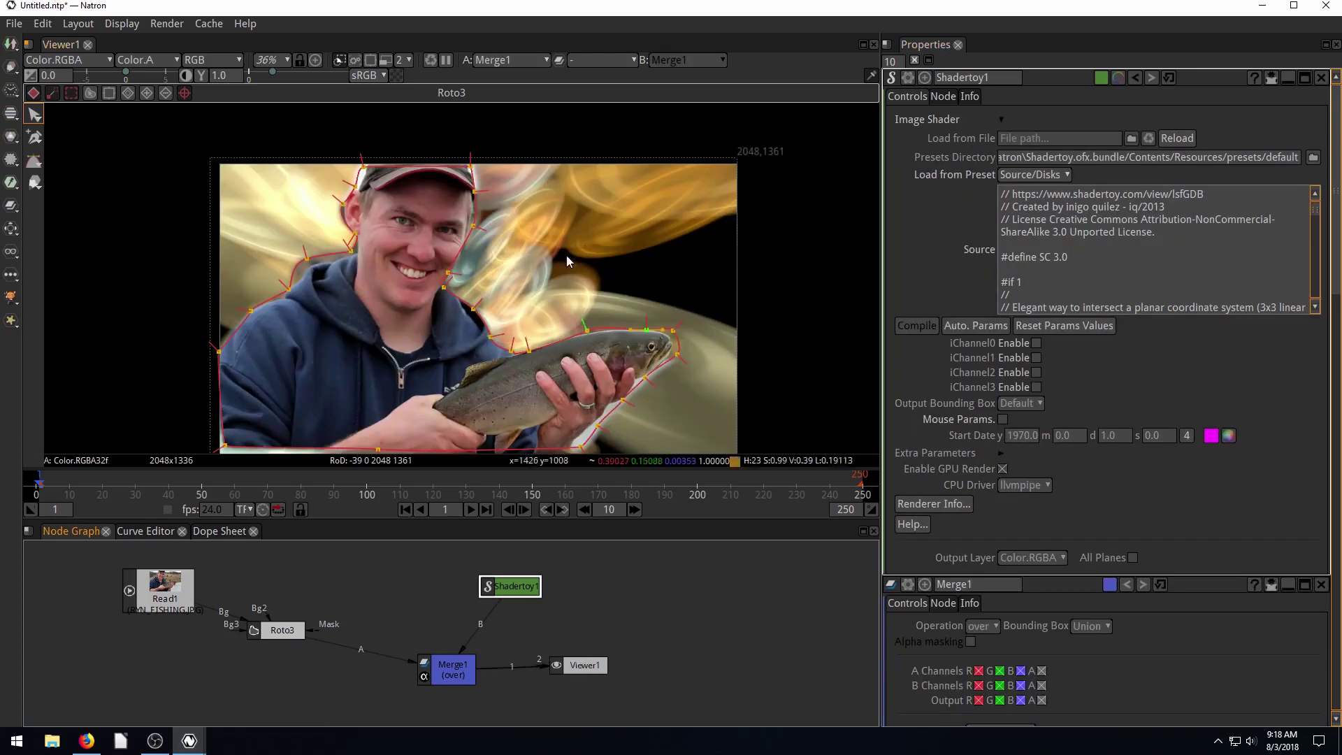
Toggle Shadertoy1 off and back on, then preview the animated Disks background.
left_click_drag(586, 664, 631, 668)
left_click_drag(513, 591, 489, 579)
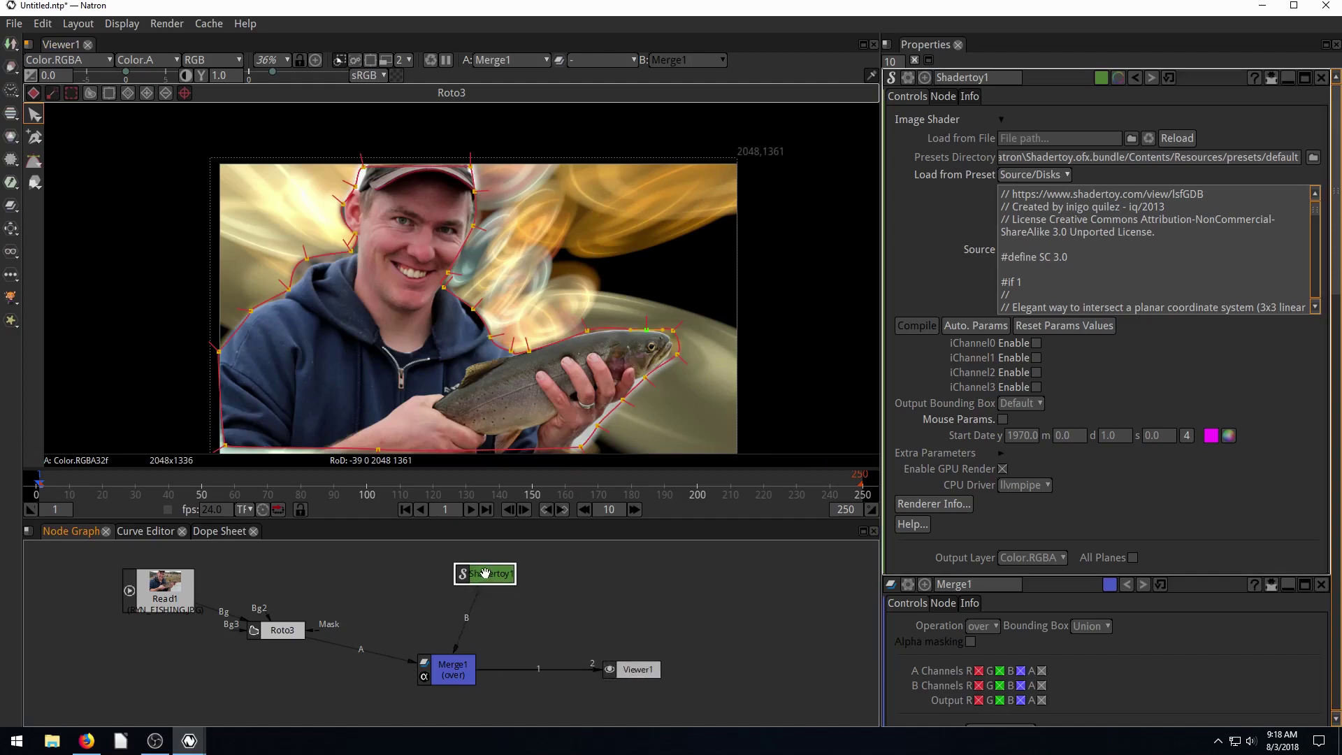
key("ctrl+d")
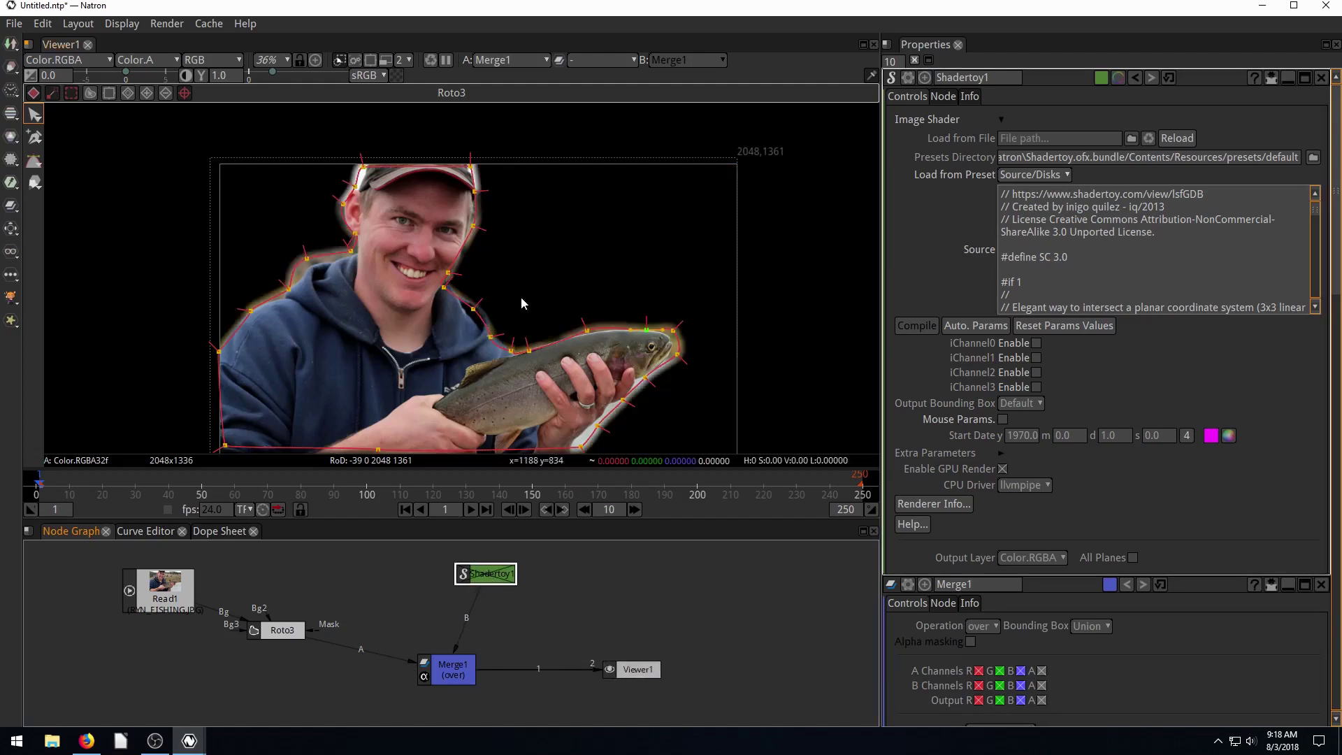
key("d")
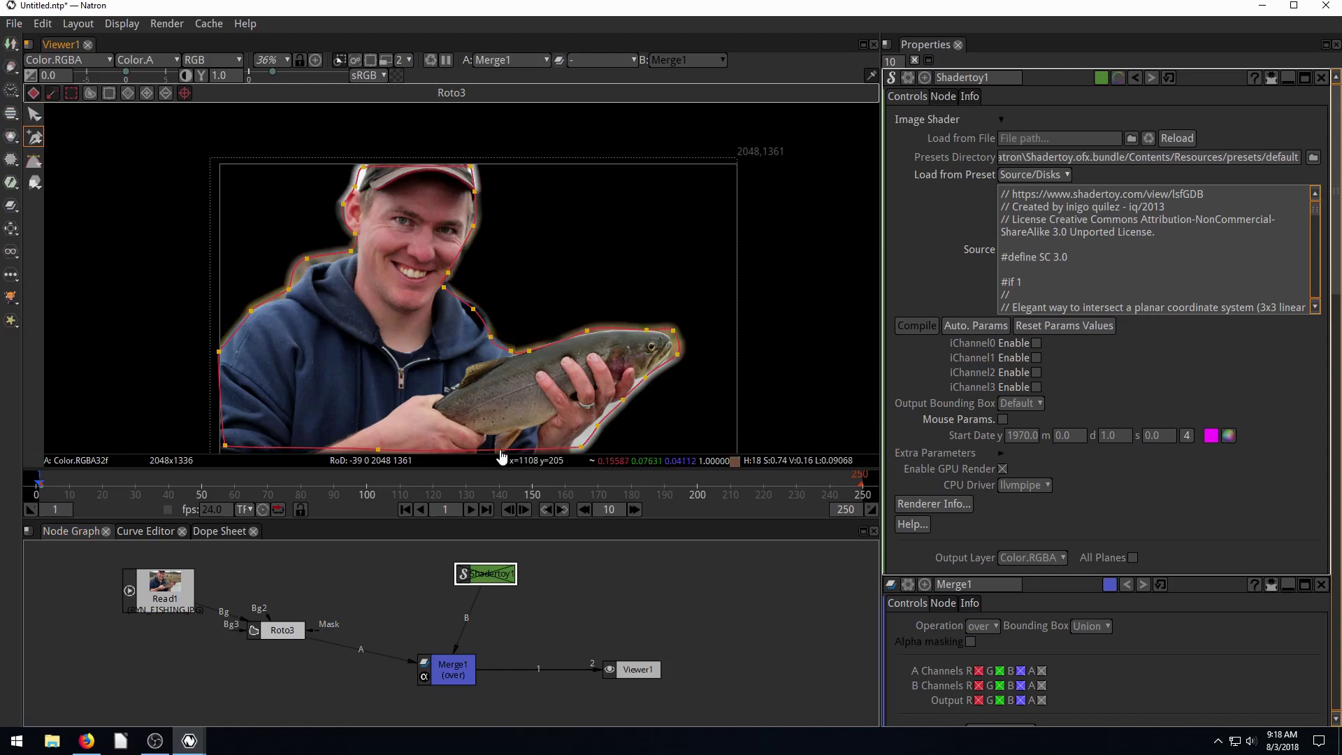
key("ctrl+d")
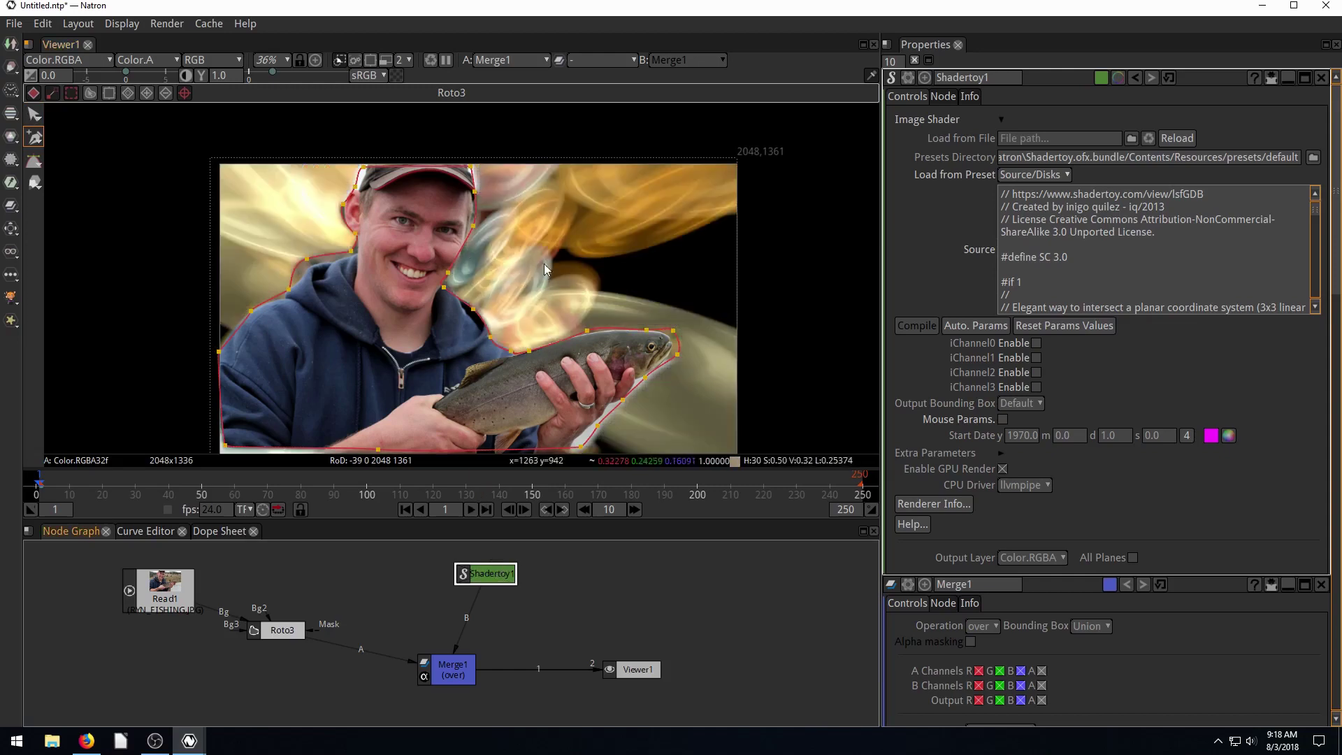
left_click(472, 510)
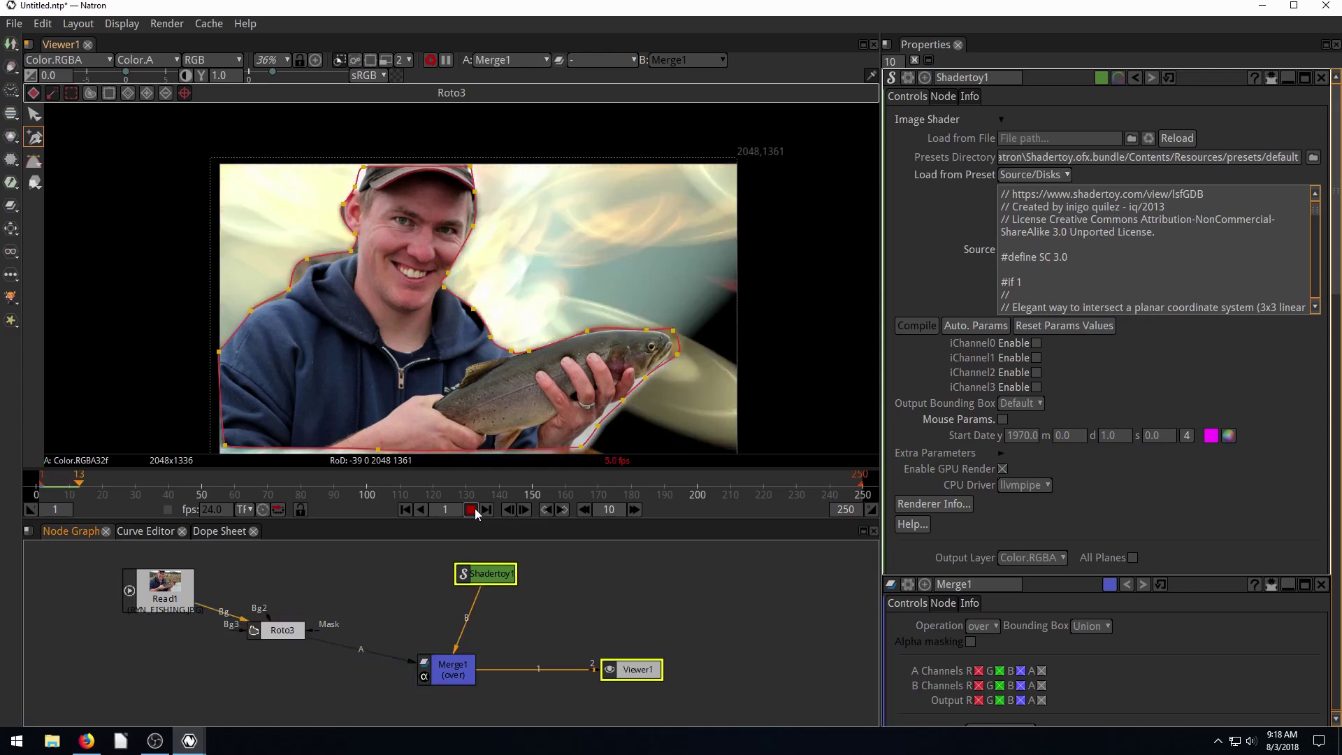
left_click(471, 509)
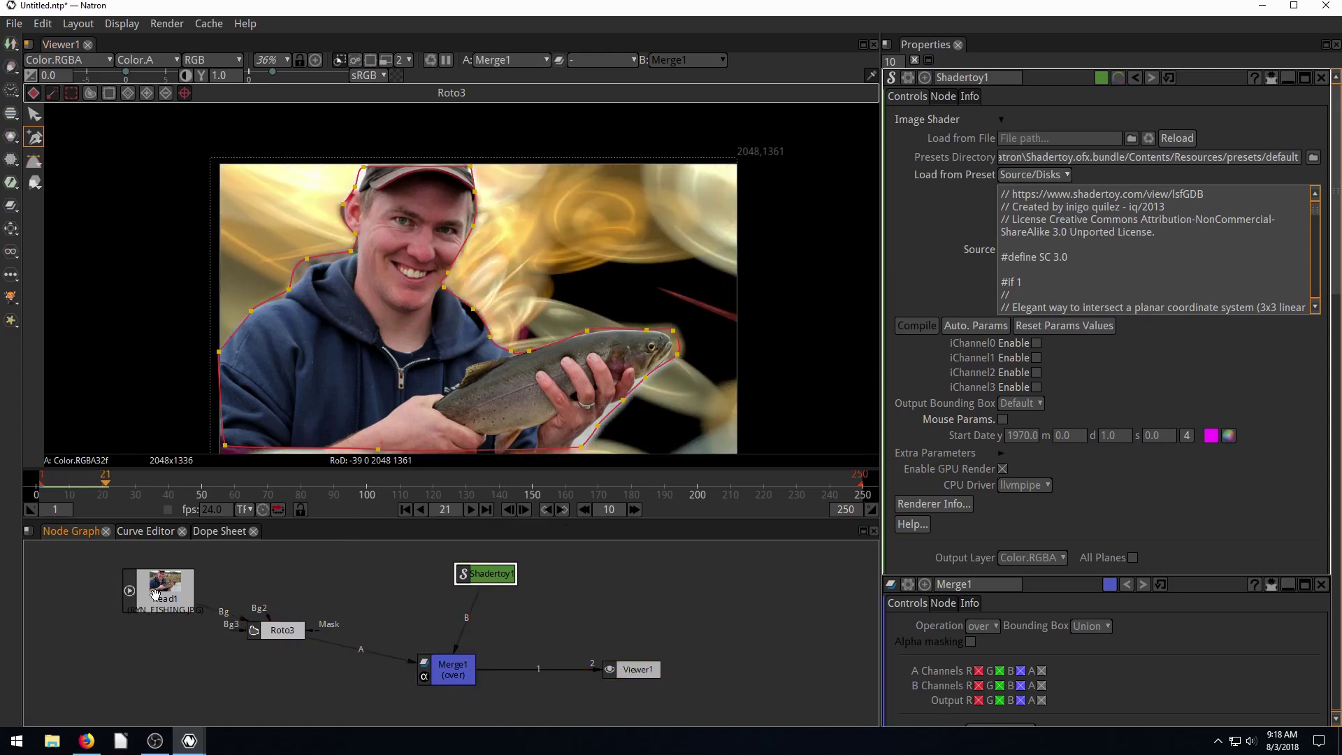
Tidy Read1, Roto3 and Merge1 in the node graph.
left_click_drag(154, 593, 156, 595)
left_click_drag(282, 630, 313, 640)
left_click_drag(455, 671, 468, 672)
left_click_drag(308, 646, 253, 637)
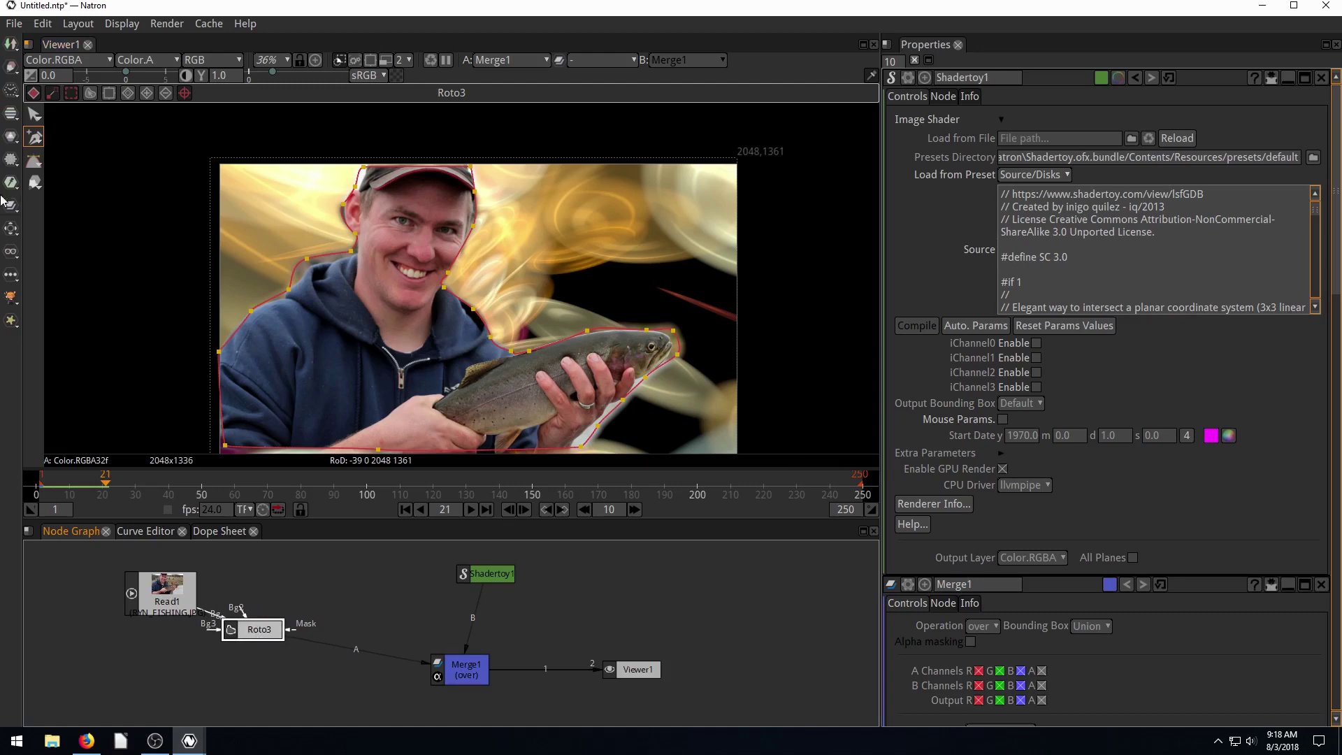
Insert a Transform2 node after Roto3 and position it beside Merge1.
left_click(12, 92)
left_click(10, 136)
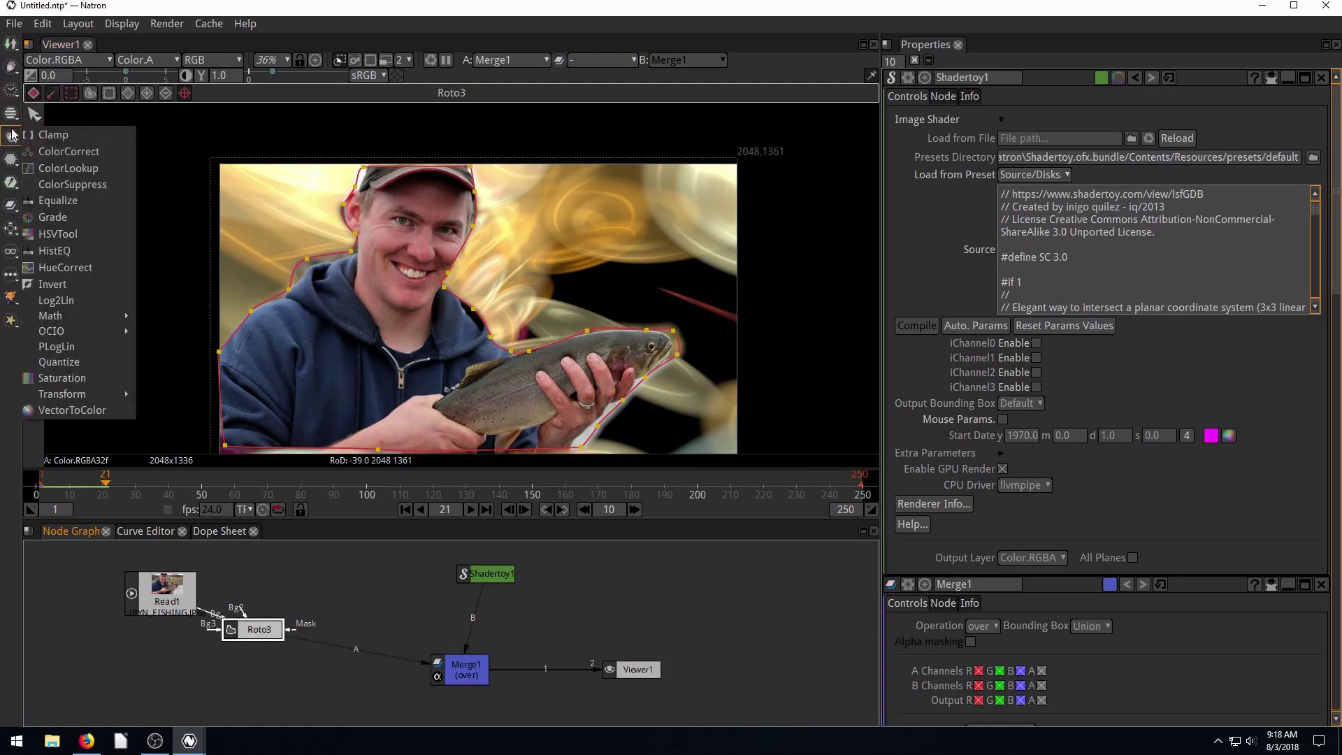
left_click(10, 229)
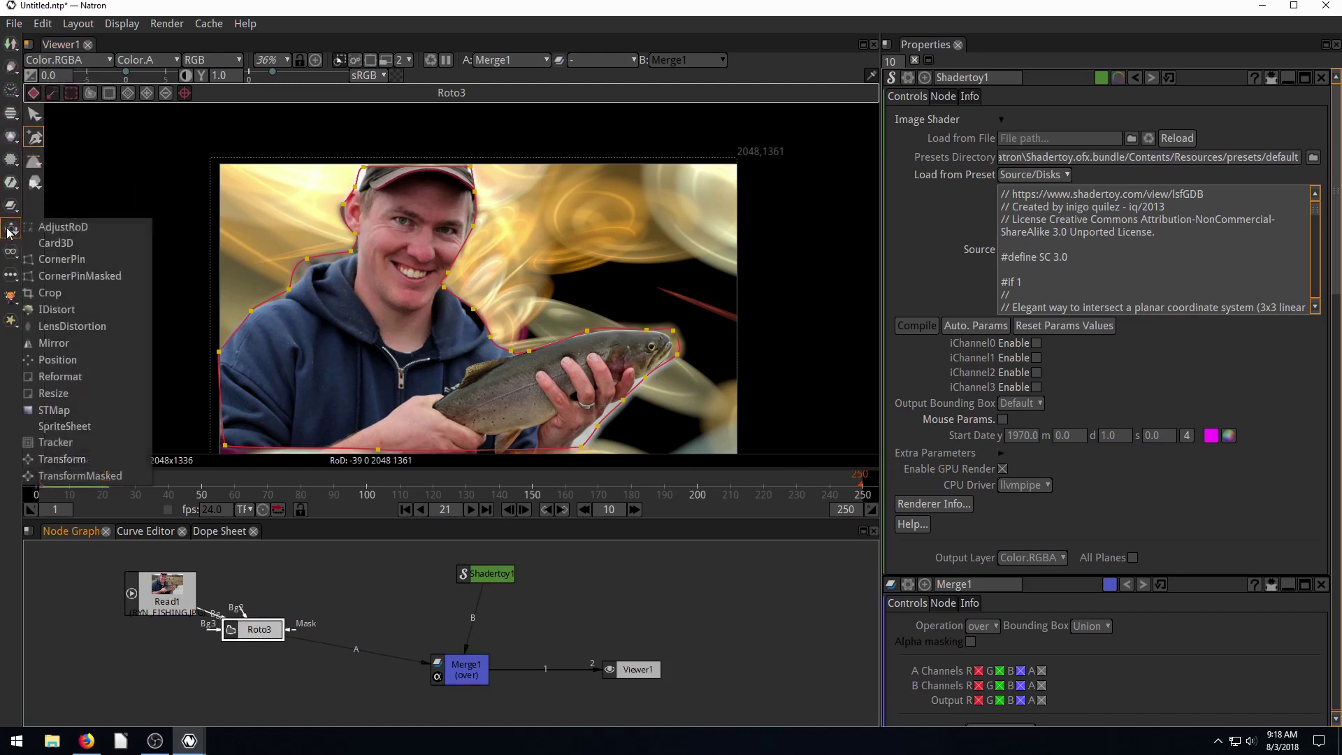
left_click(62, 458)
left_click_drag(317, 670, 351, 657)
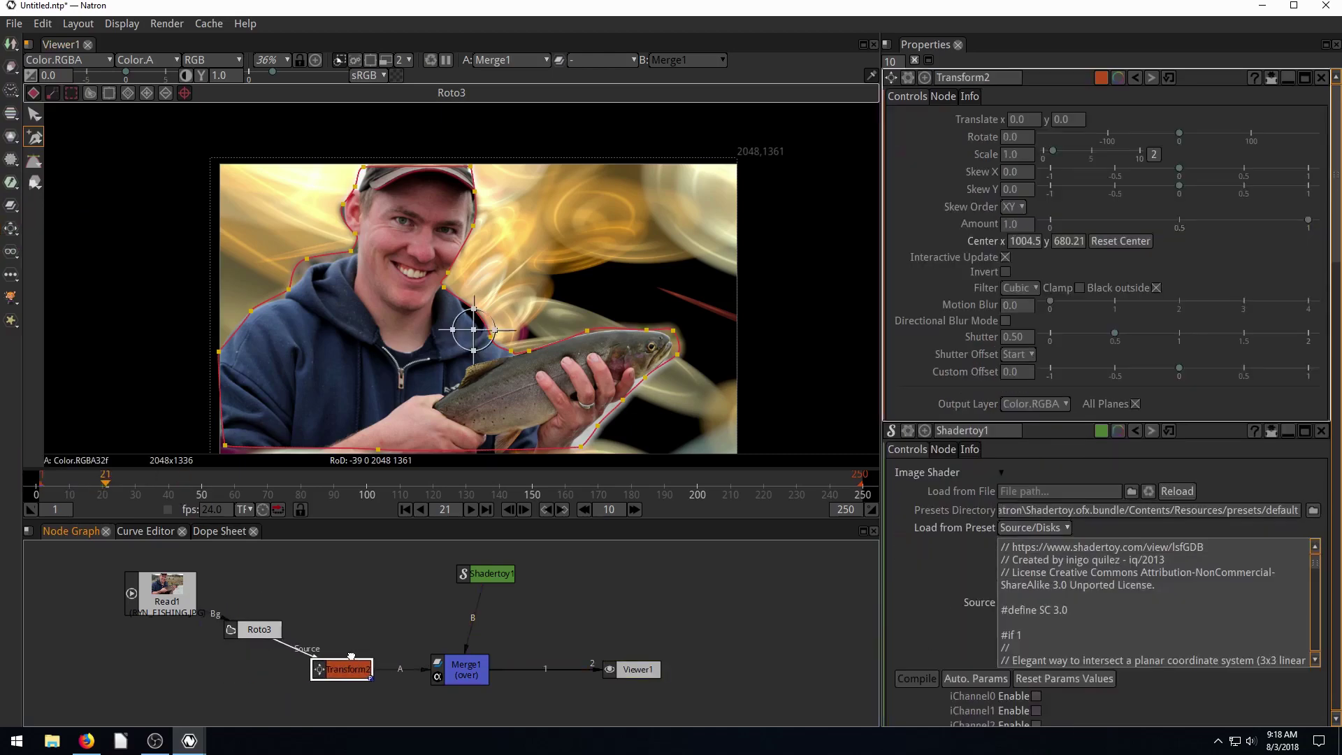
left_click(461, 670)
Key Translate at frame 1 and drag the cutout left to -394, -78.
left_click(404, 511)
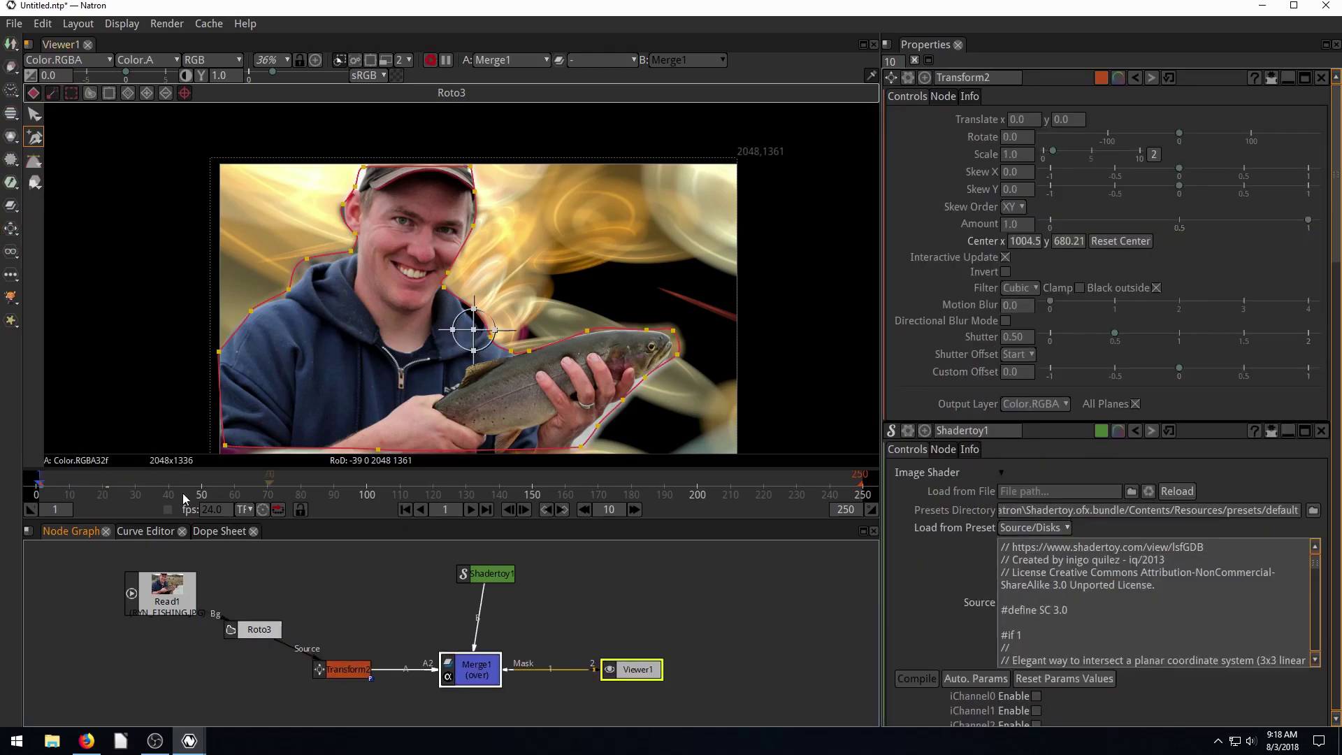
right_click(1021, 119)
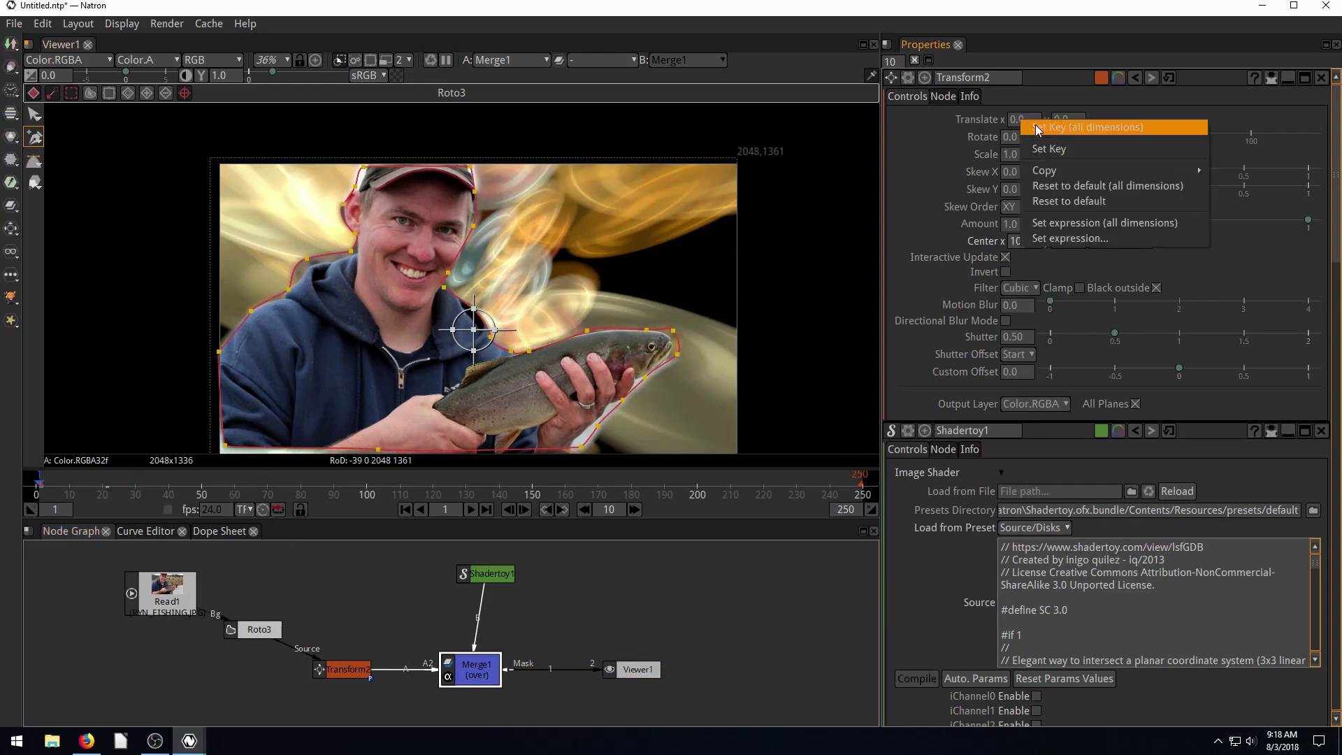
left_click(1087, 127)
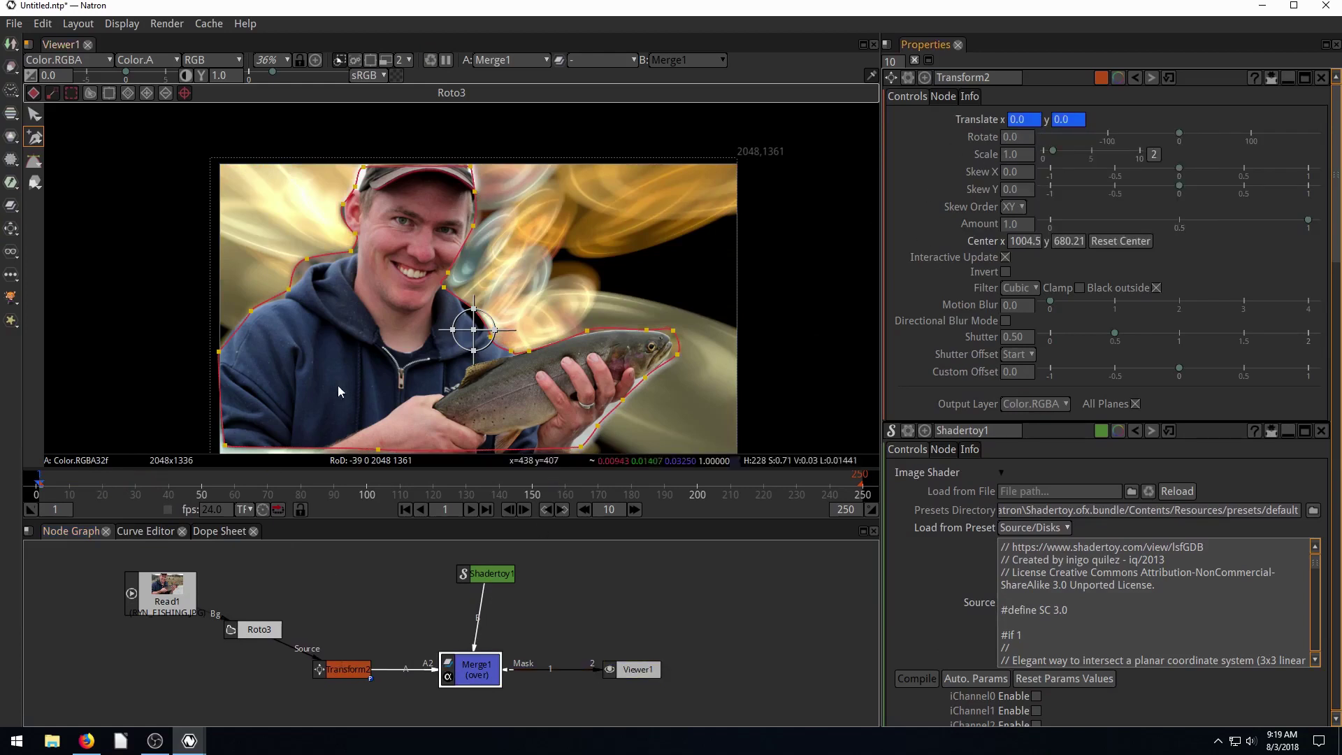
left_click_drag(474, 335, 381, 353)
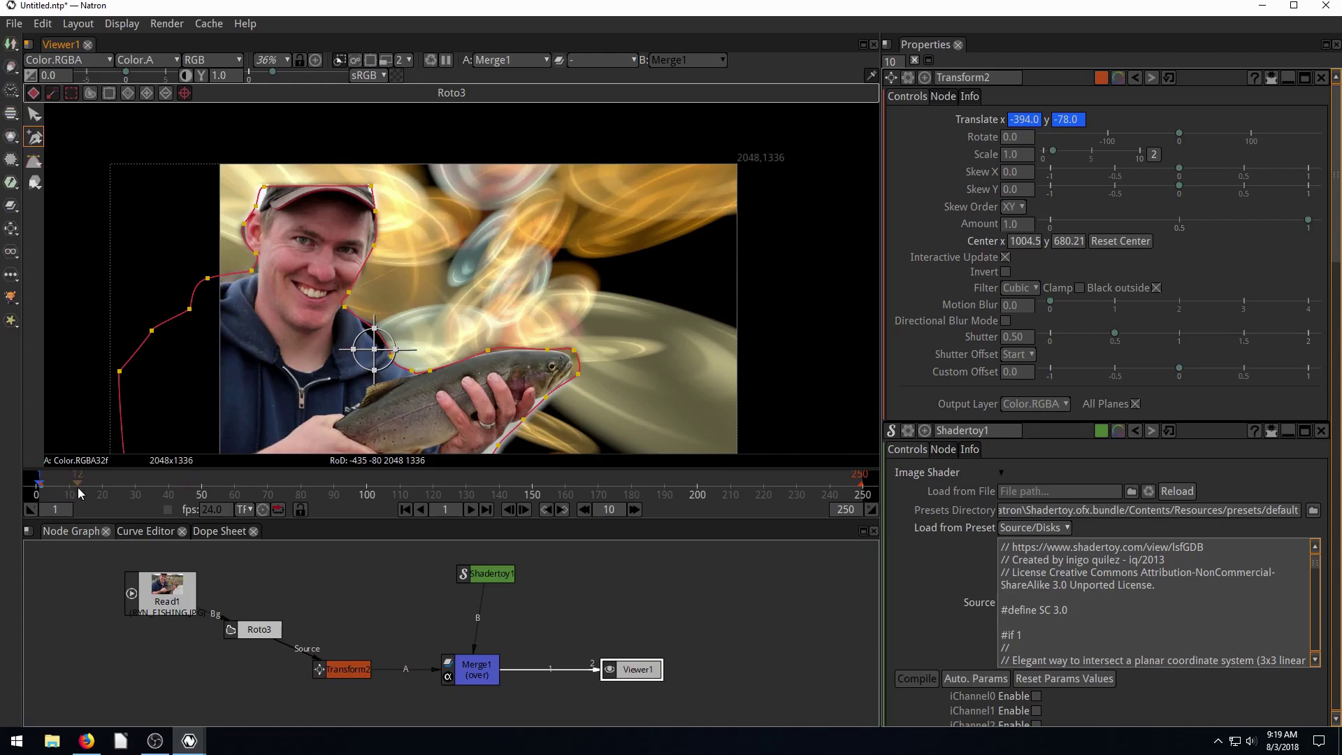
left_click(168, 487)
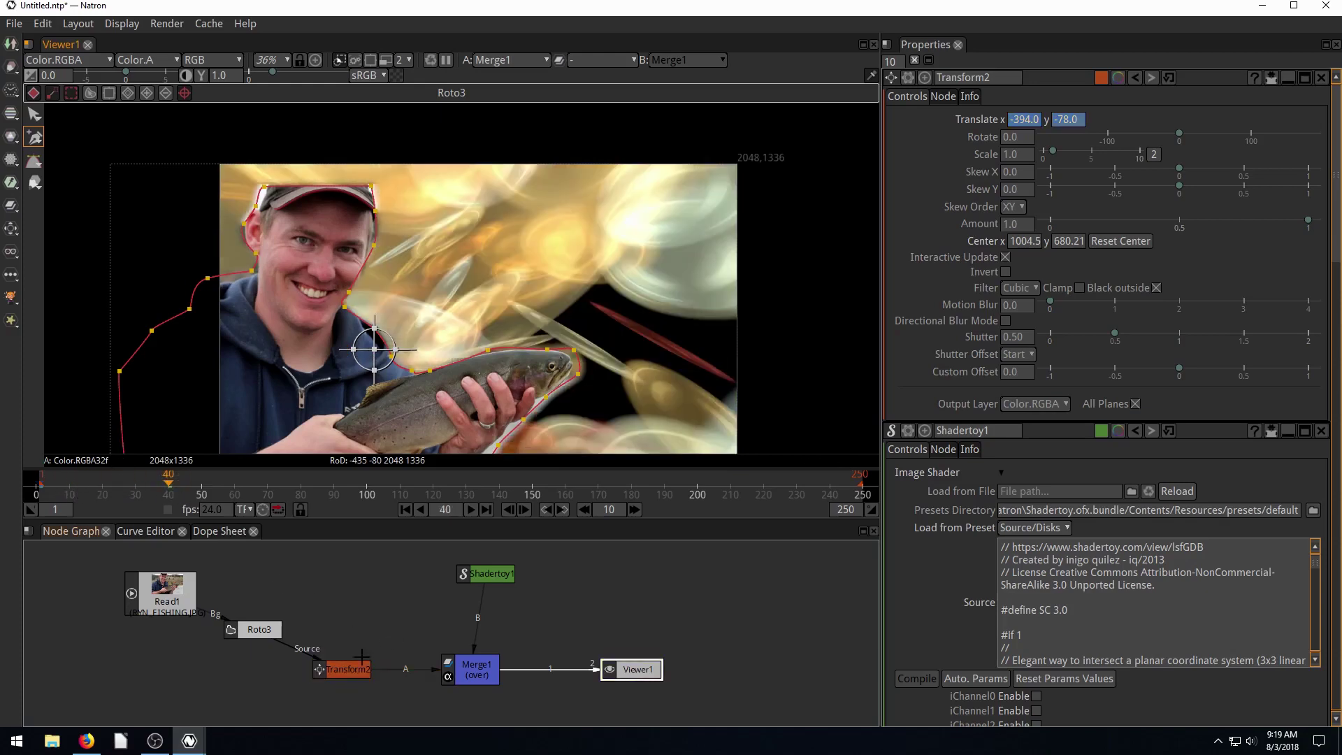
Preview the Translate animation from frame 1 and tidy Transform2's position in the node graph.
left_click(404, 510)
left_click(473, 510)
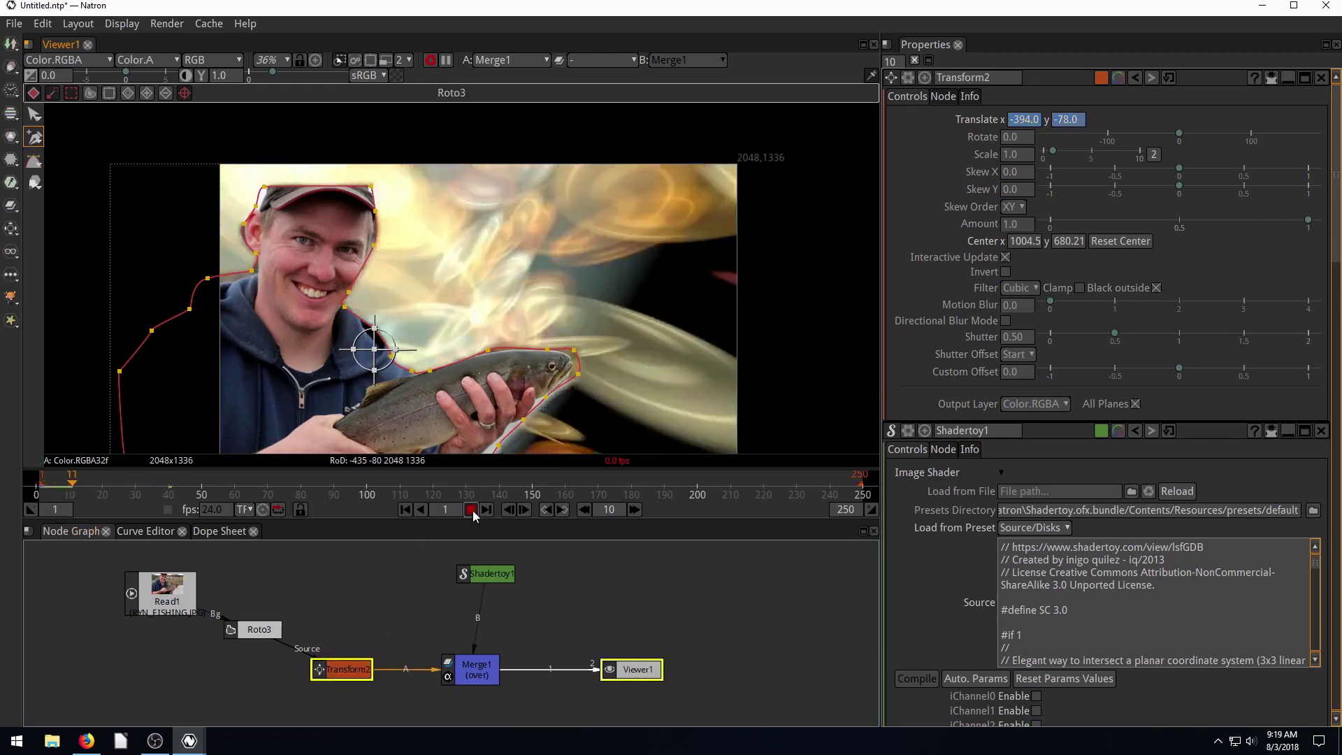
left_click_drag(343, 668, 376, 666)
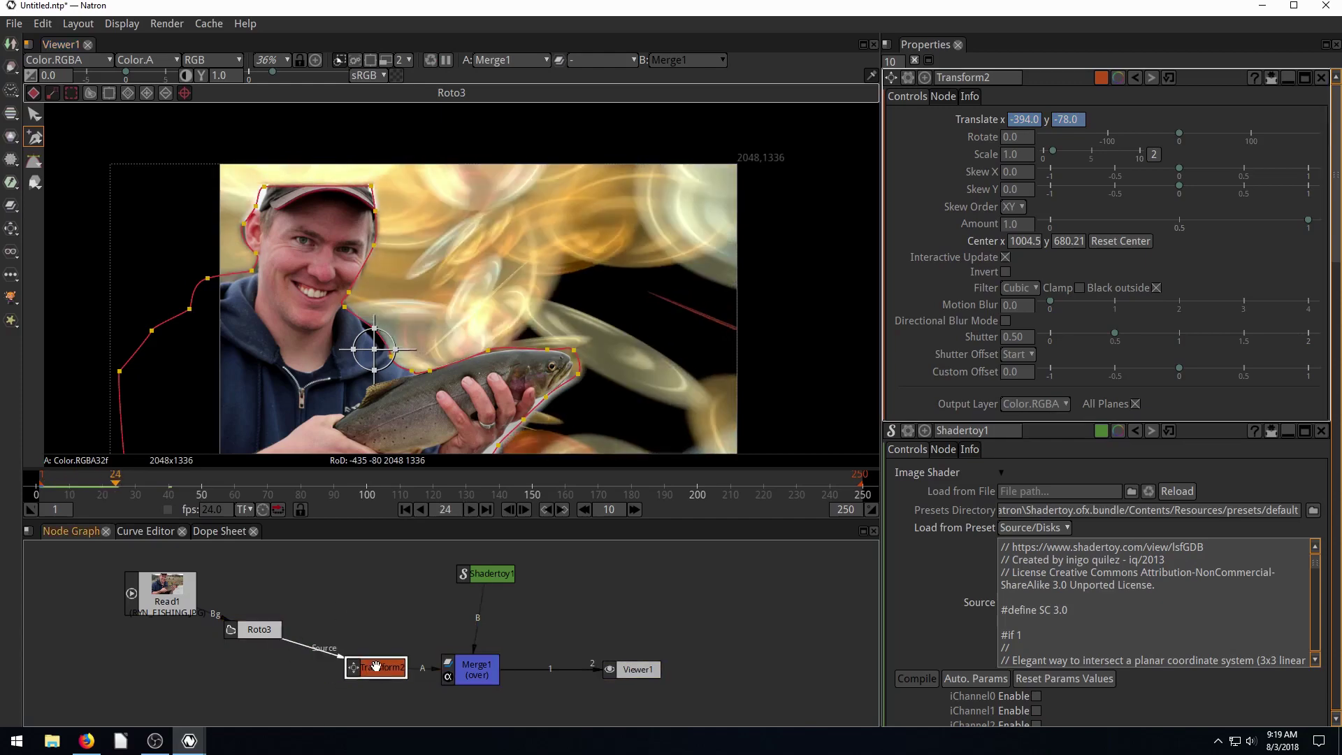
left_click(405, 510)
left_click(471, 511)
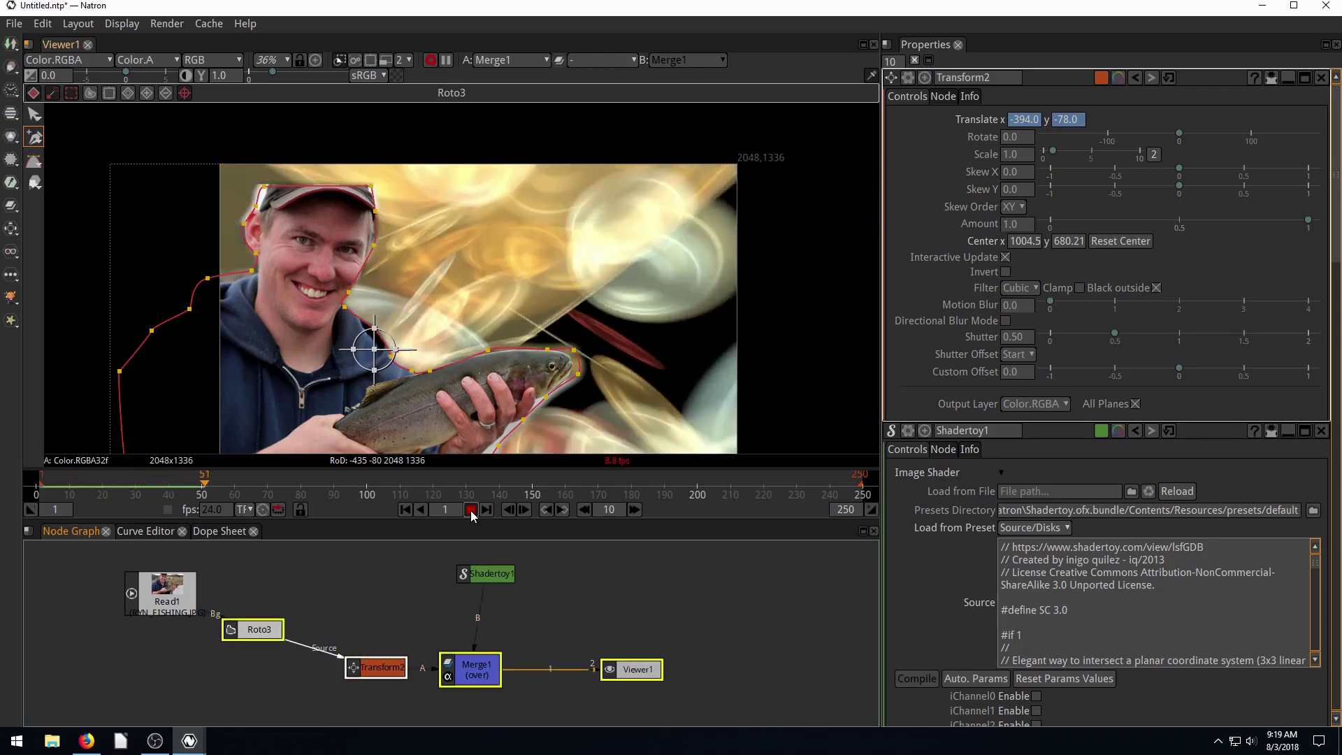
left_click(471, 510)
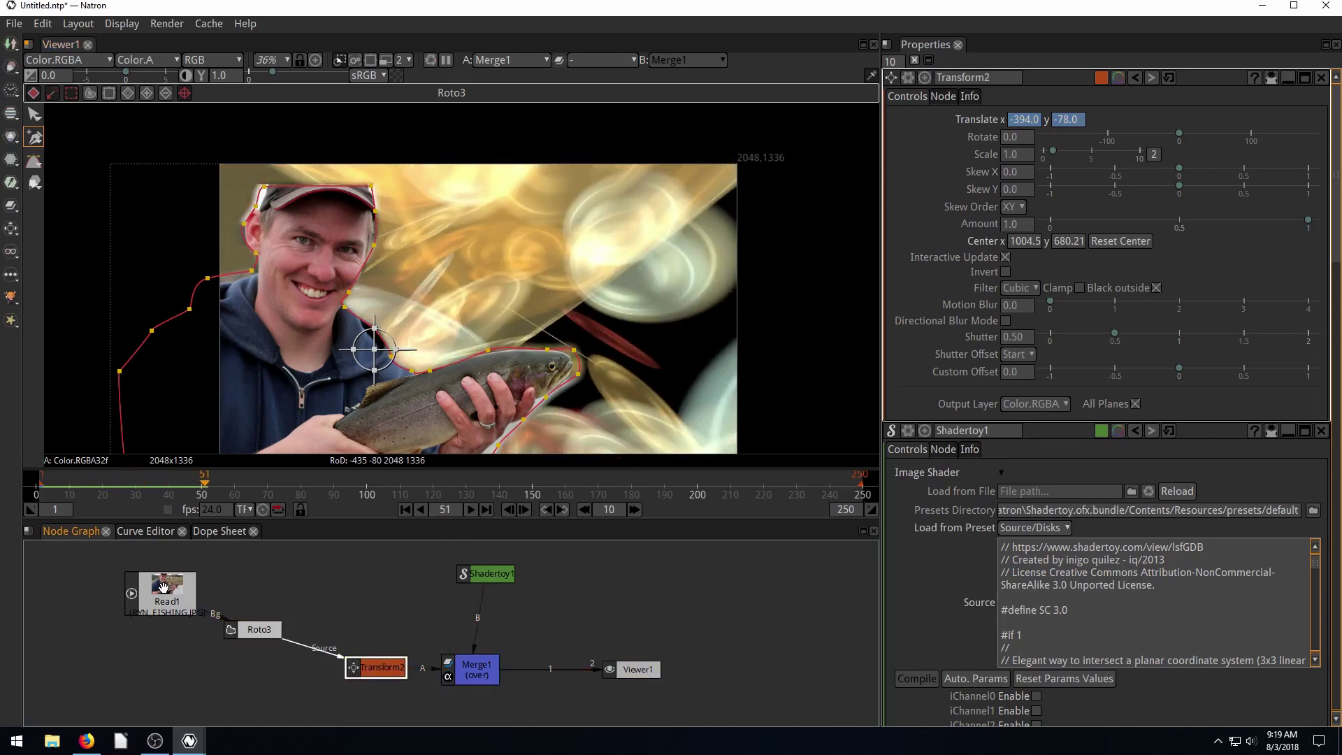
left_click(260, 631)
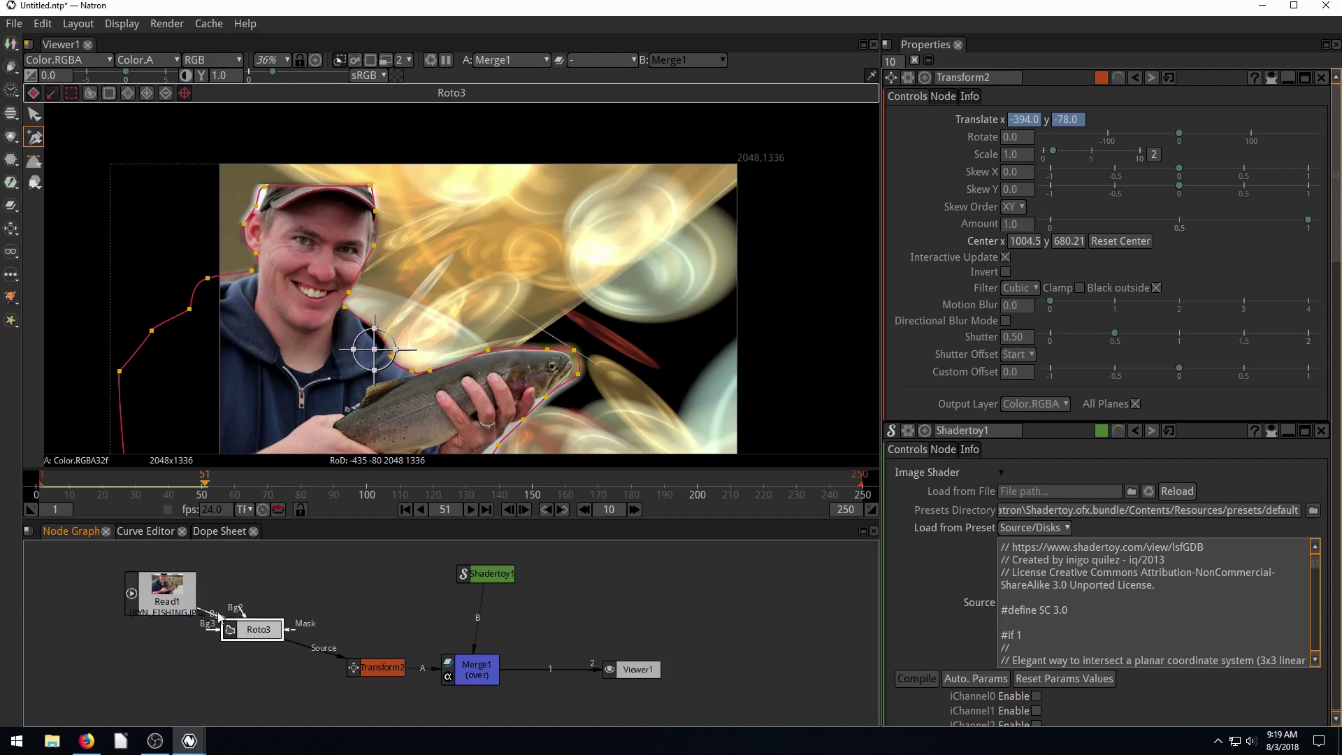
left_click_drag(360, 671, 349, 658)
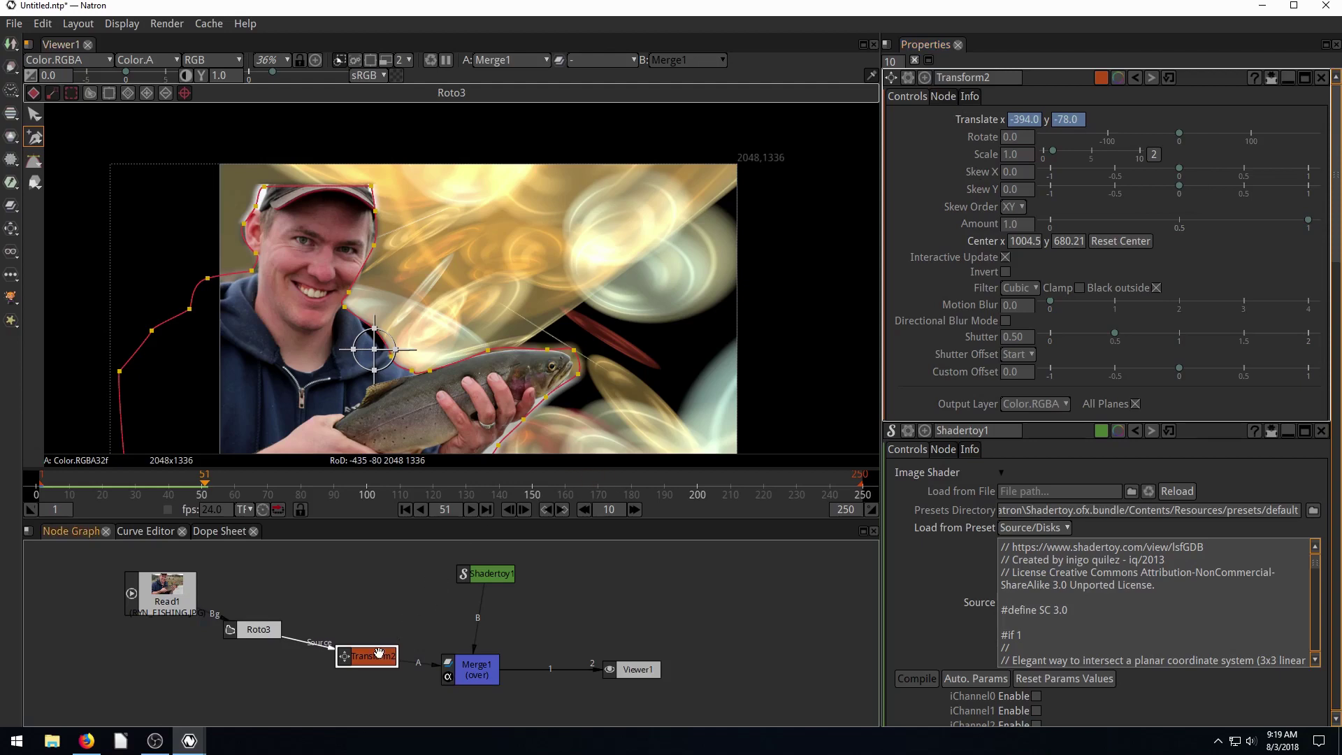
Shift the cutout toward centre, nudge its frame-1 Translate to -340, -66, and preview.
left_click_drag(374, 349, 422, 364)
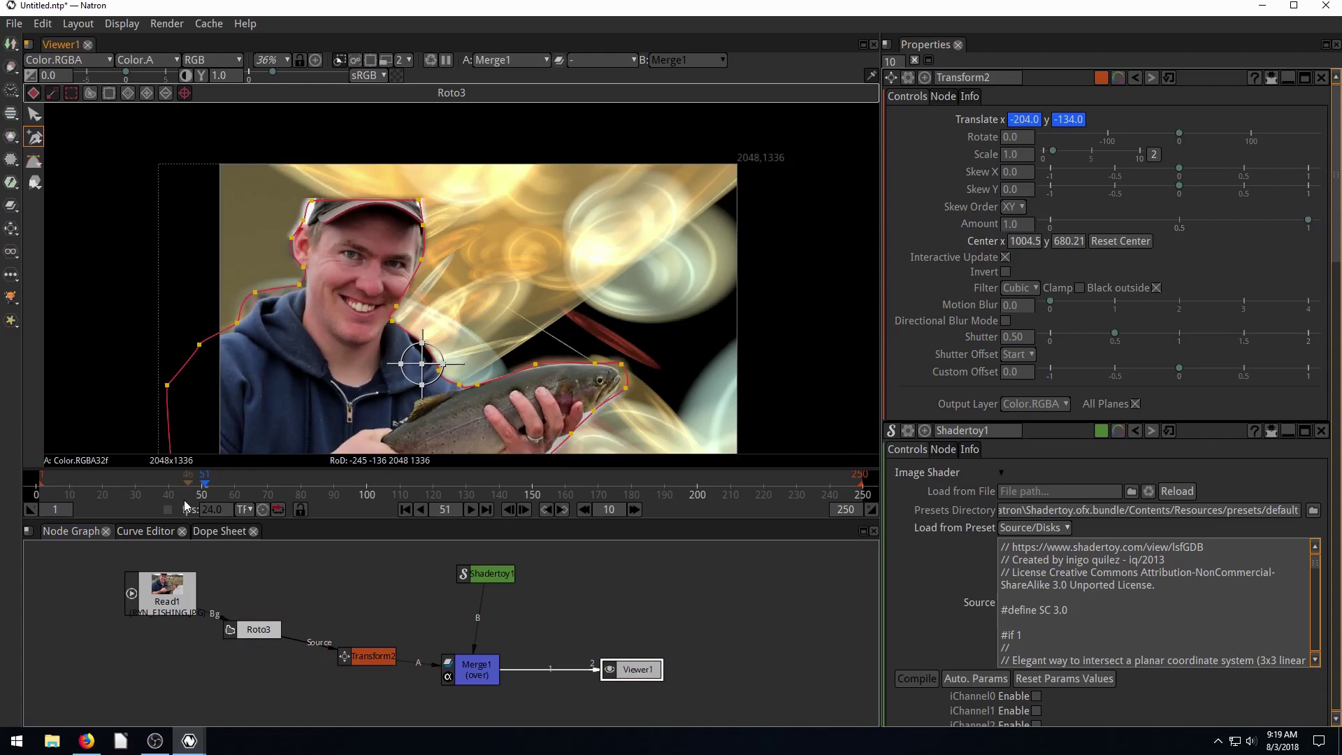
left_click(403, 513)
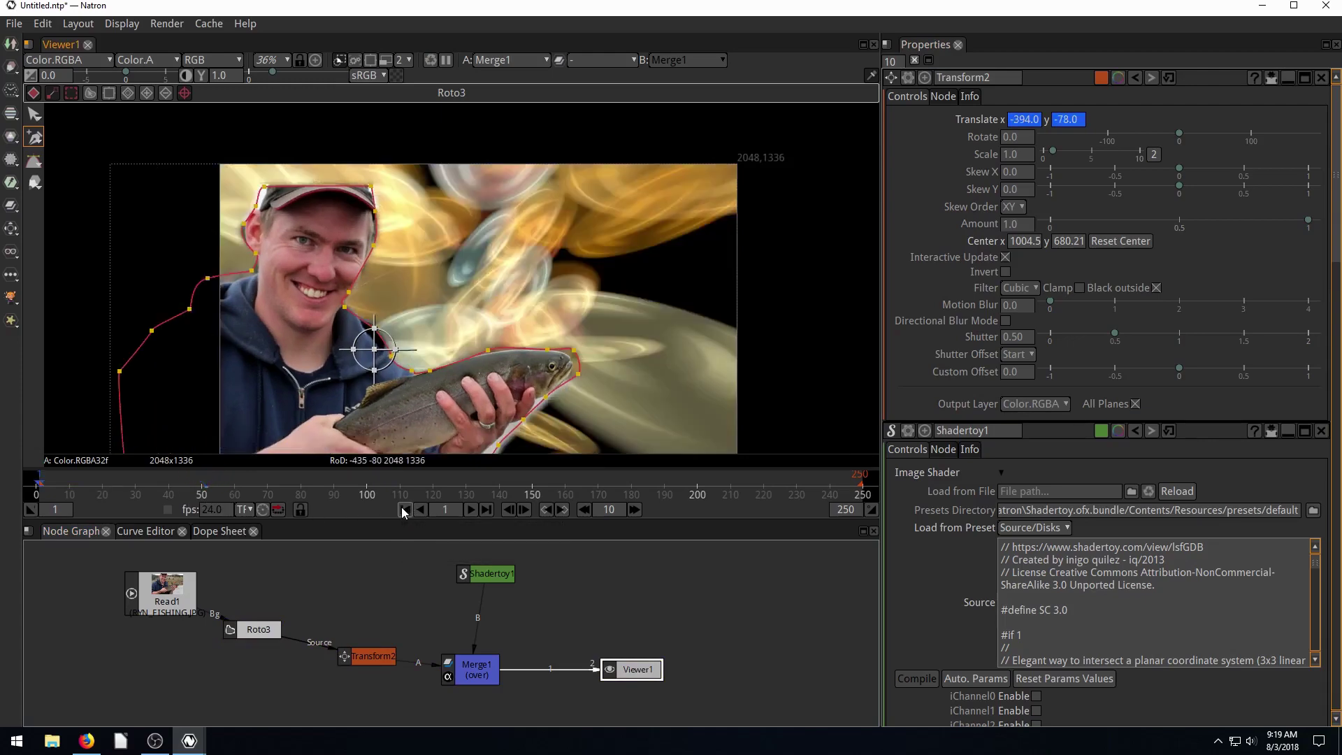
left_click_drag(366, 351, 379, 348)
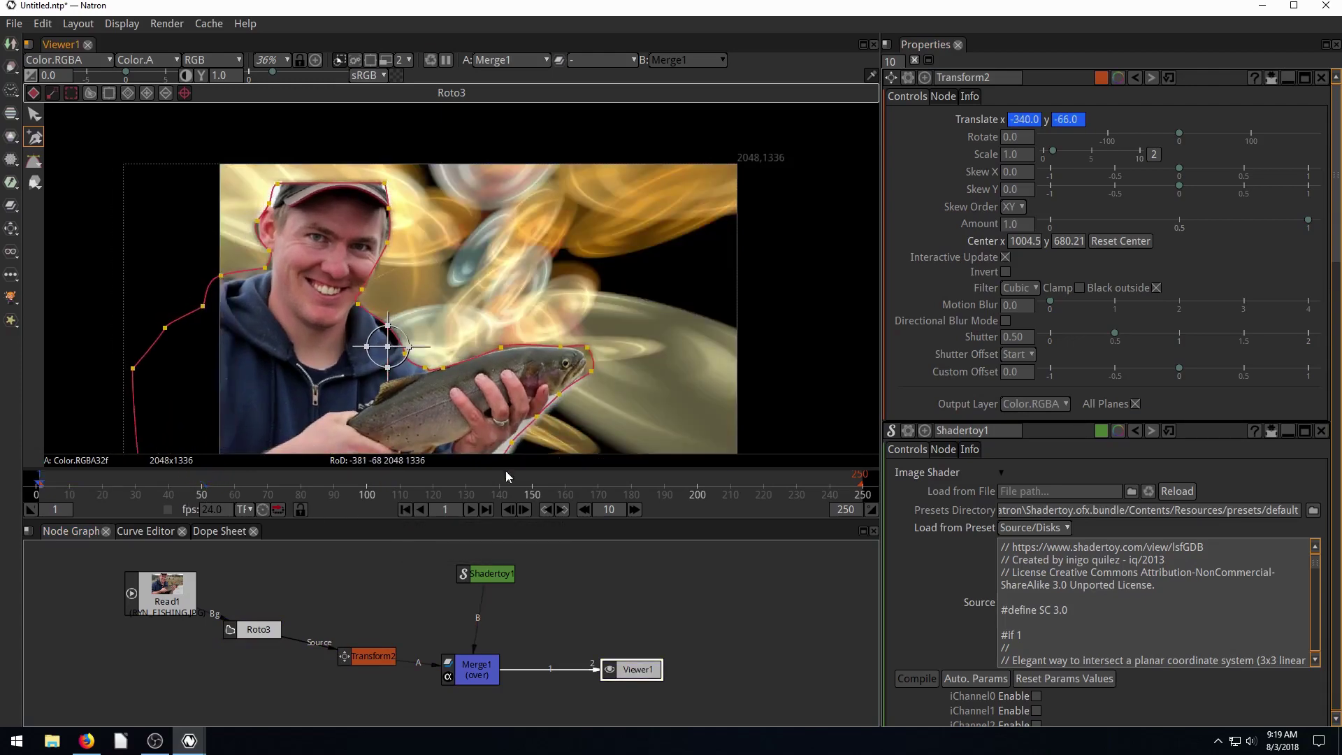
left_click(470, 510)
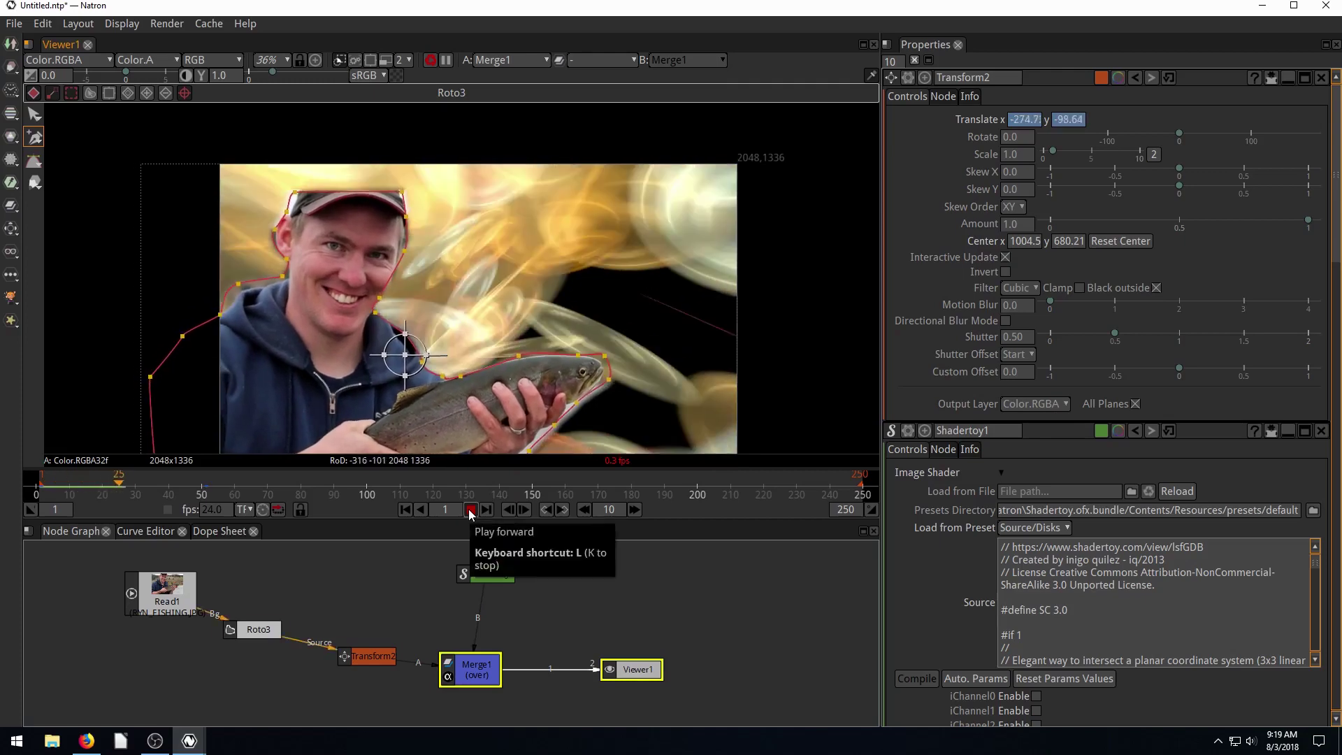
left_click(410, 508)
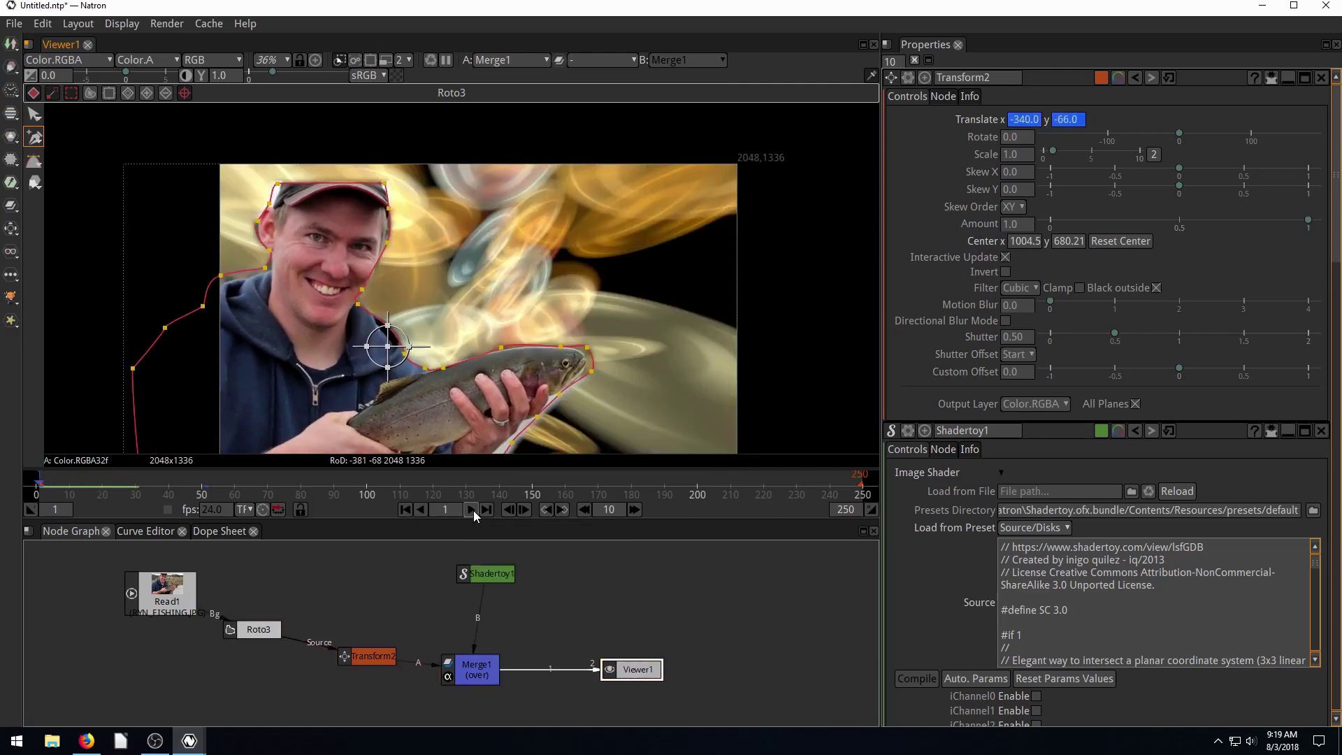
left_click(472, 510)
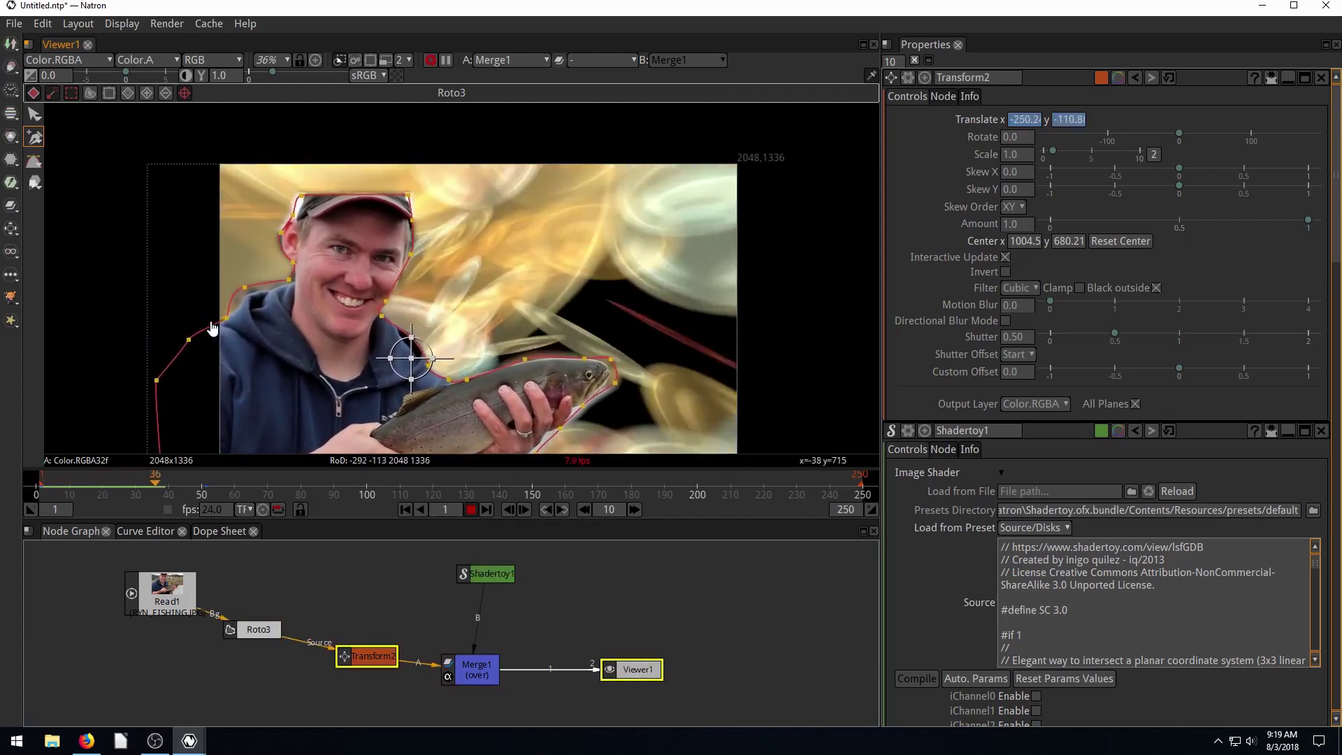
Stop playback and set a Scale keyframe of 1.0 at frame 49.
left_click(470, 509)
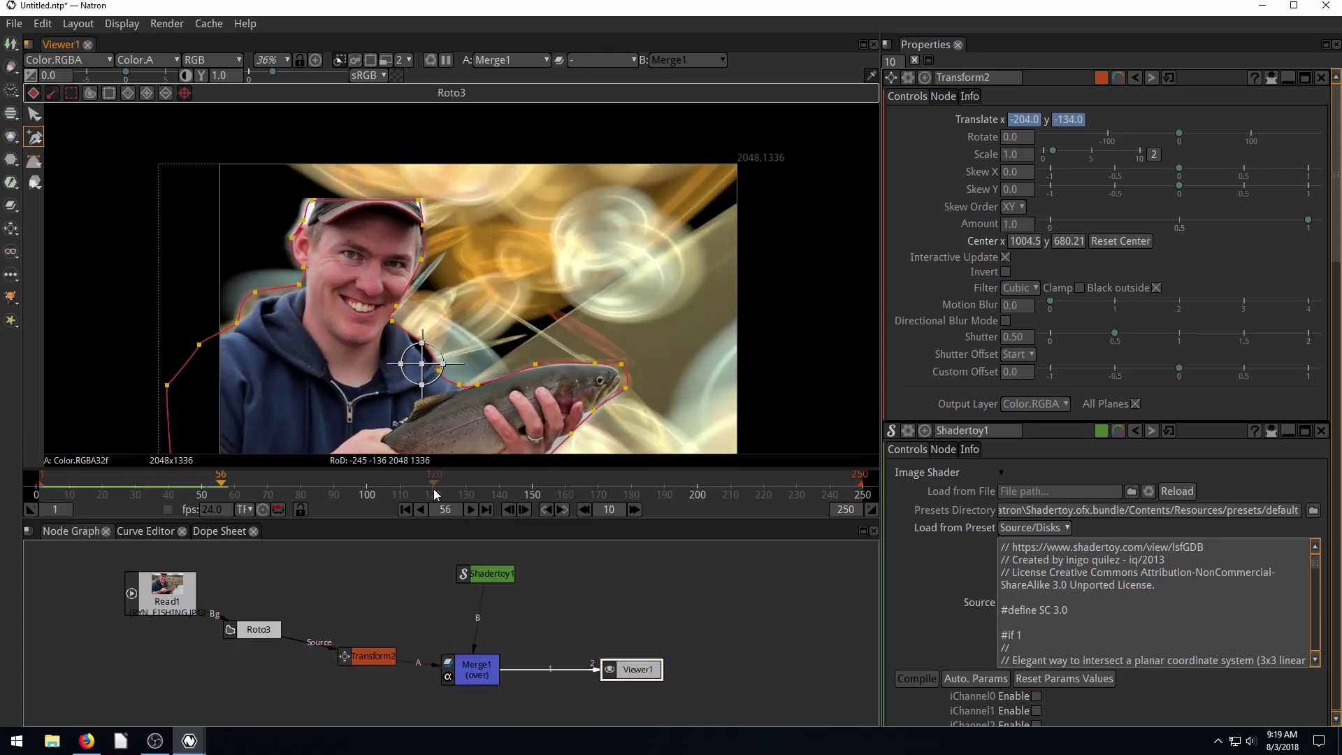
left_click(198, 488)
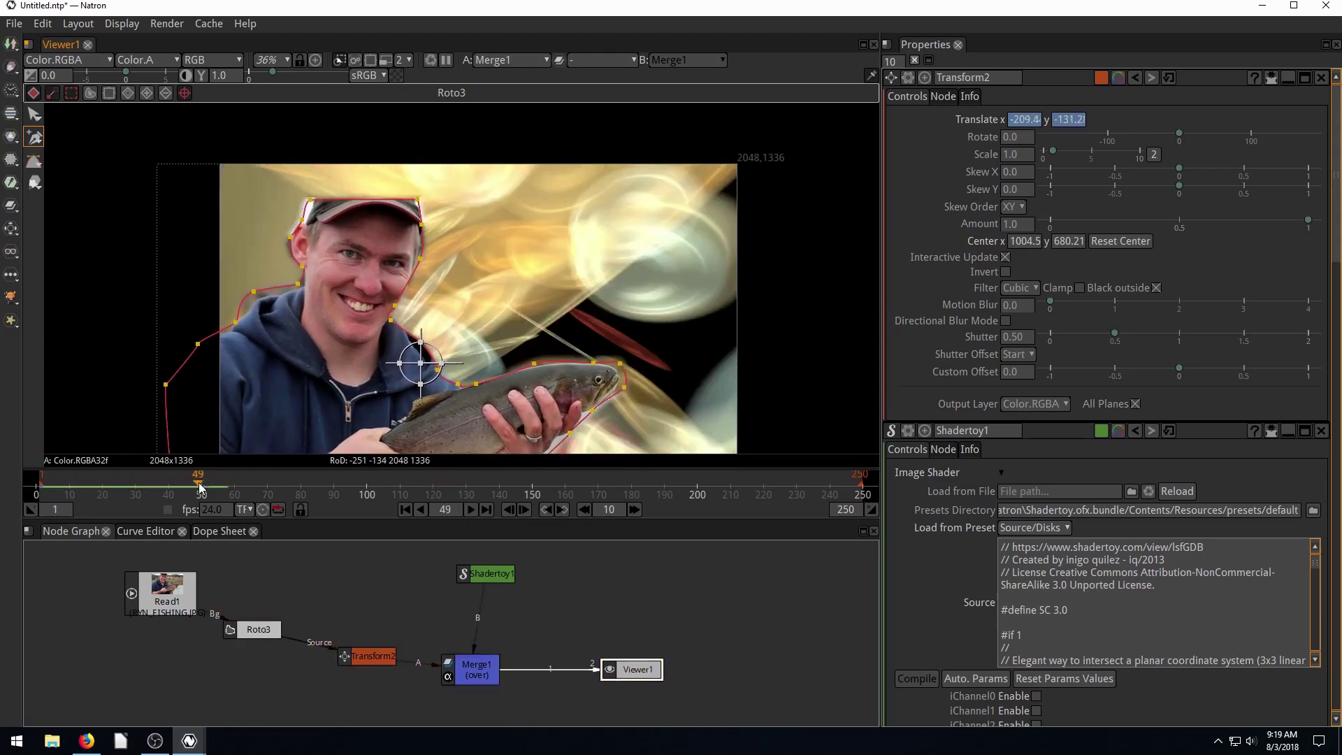
right_click(1017, 156)
left_click(1048, 165)
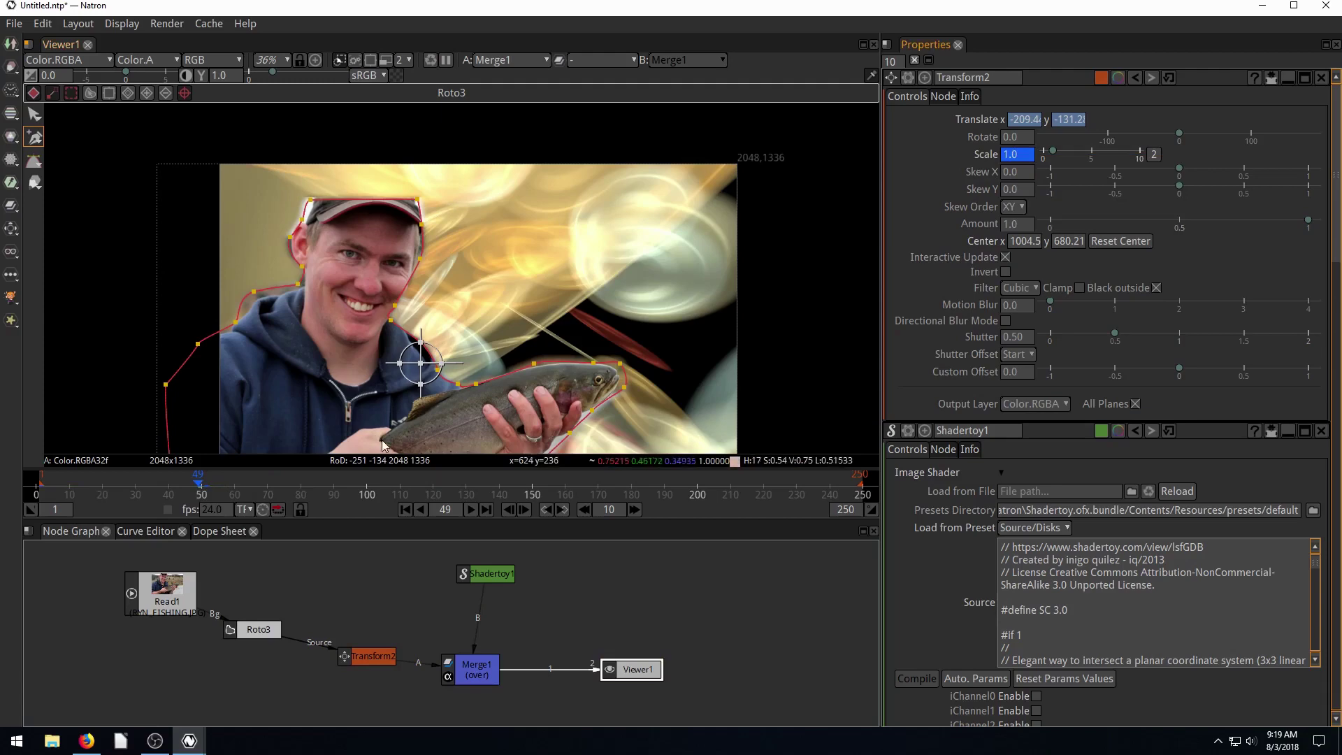
Key Scale 1.49 at frame 60 and 0.77 at frame 72, then preview the scaling.
left_click(236, 489)
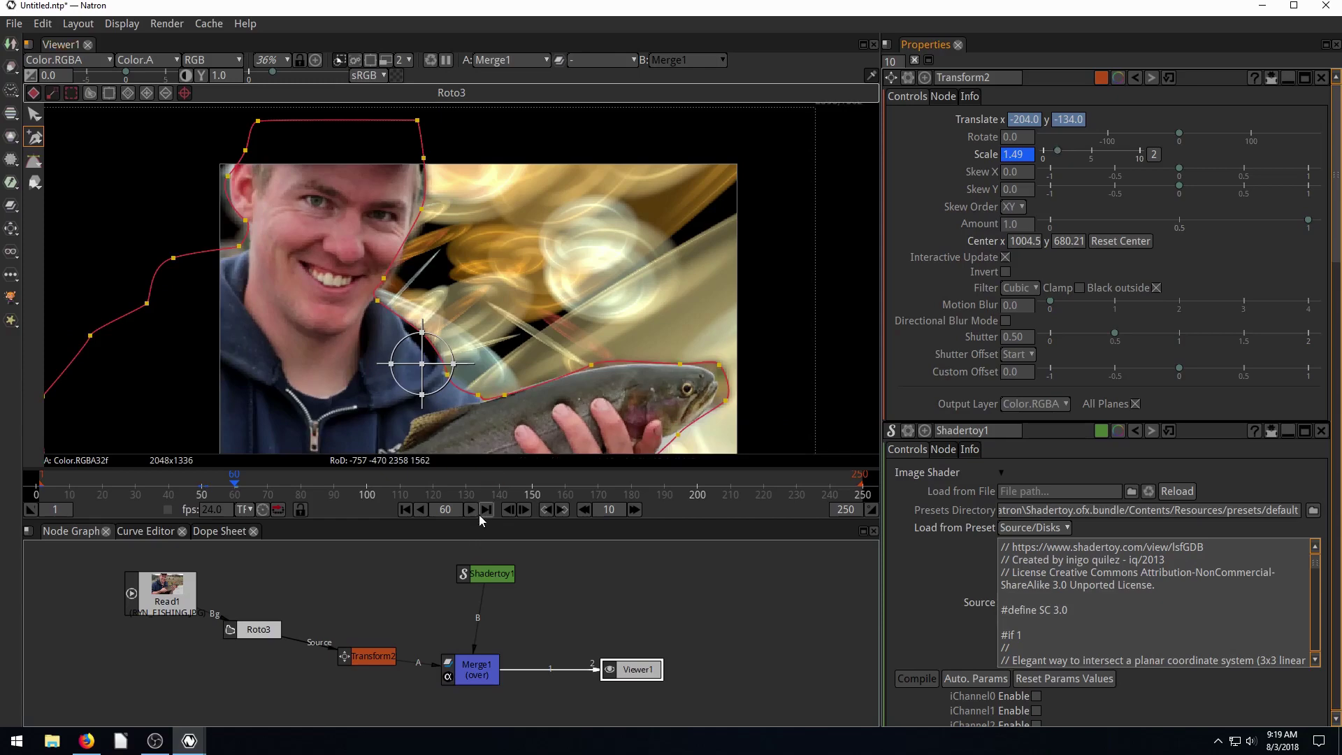
left_click(275, 484)
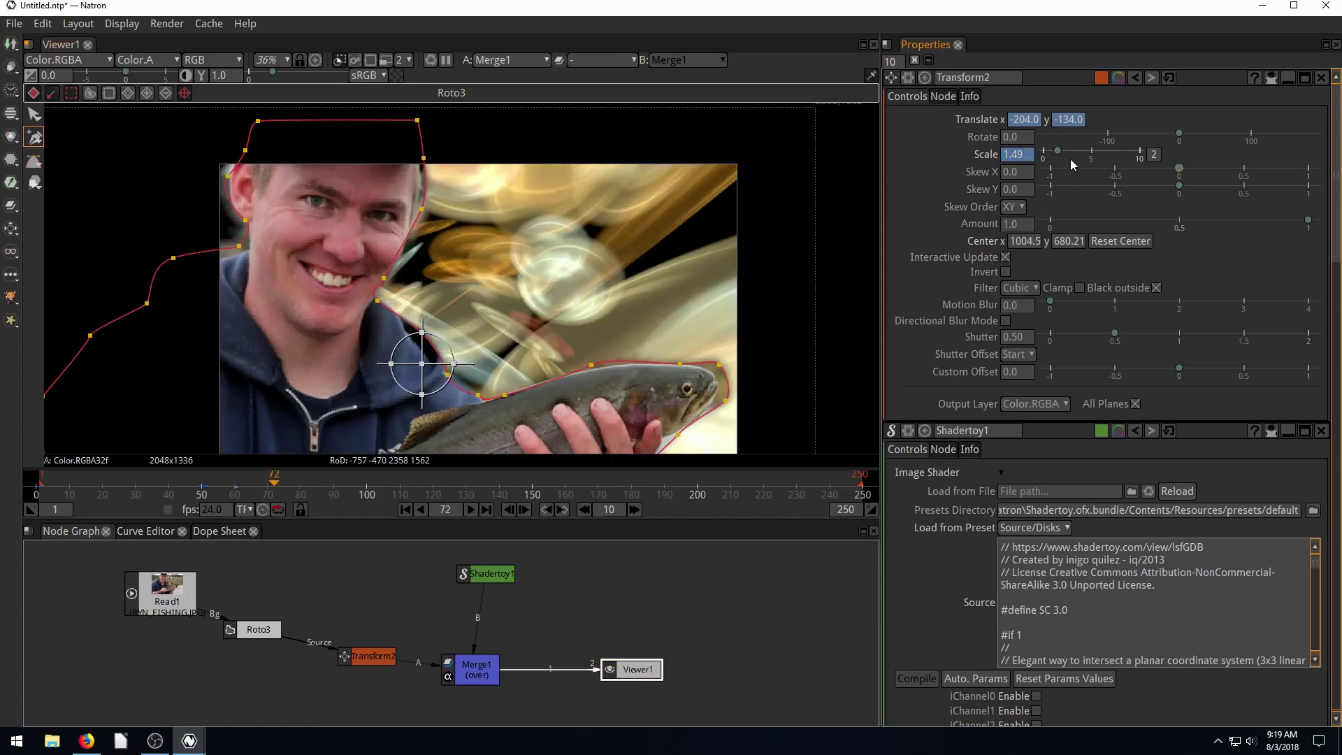
left_click_drag(1059, 150, 1051, 151)
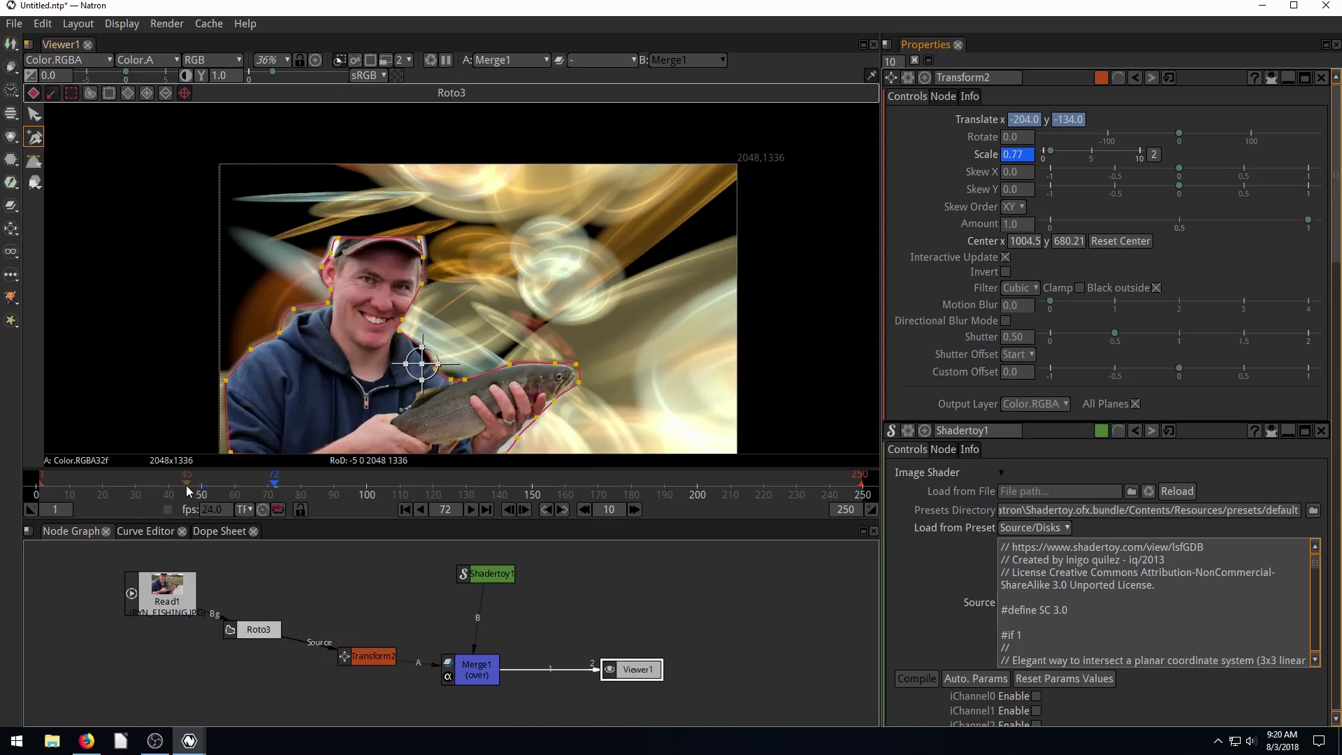
left_click(185, 484)
left_click(471, 509)
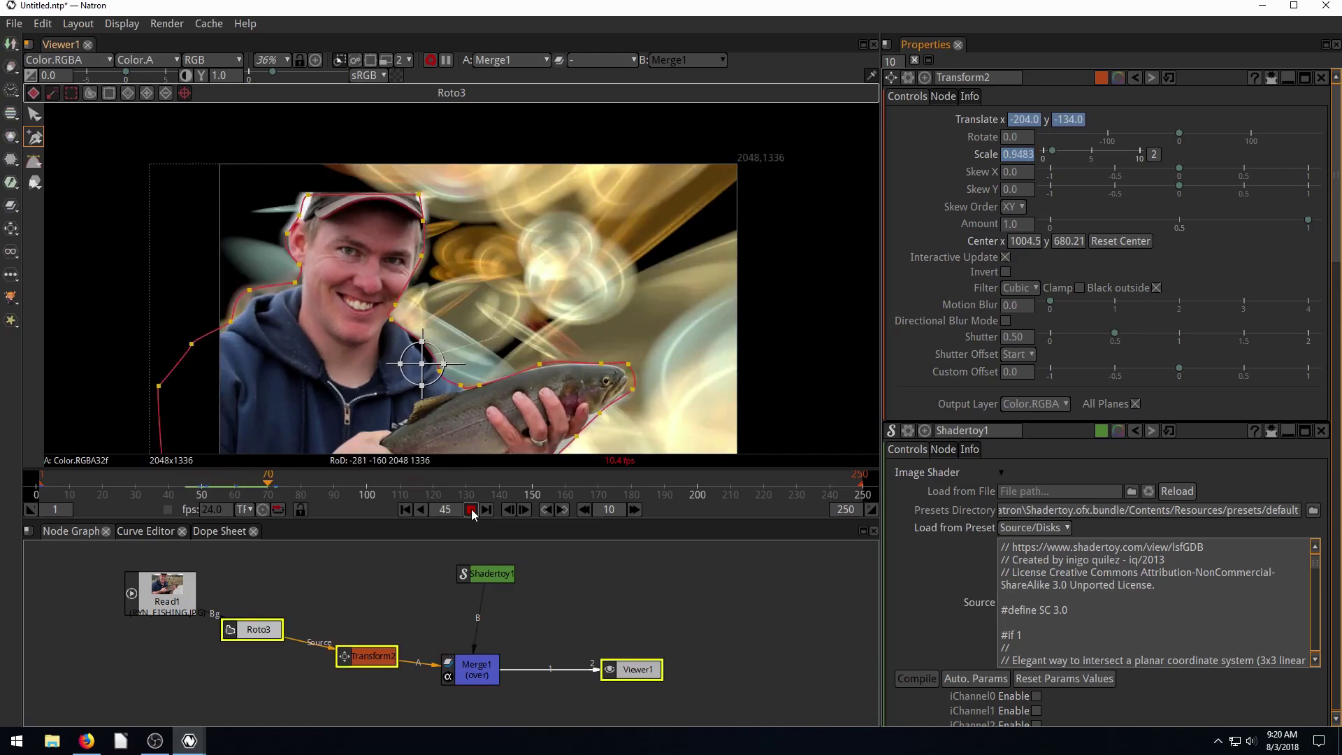
left_click(471, 509)
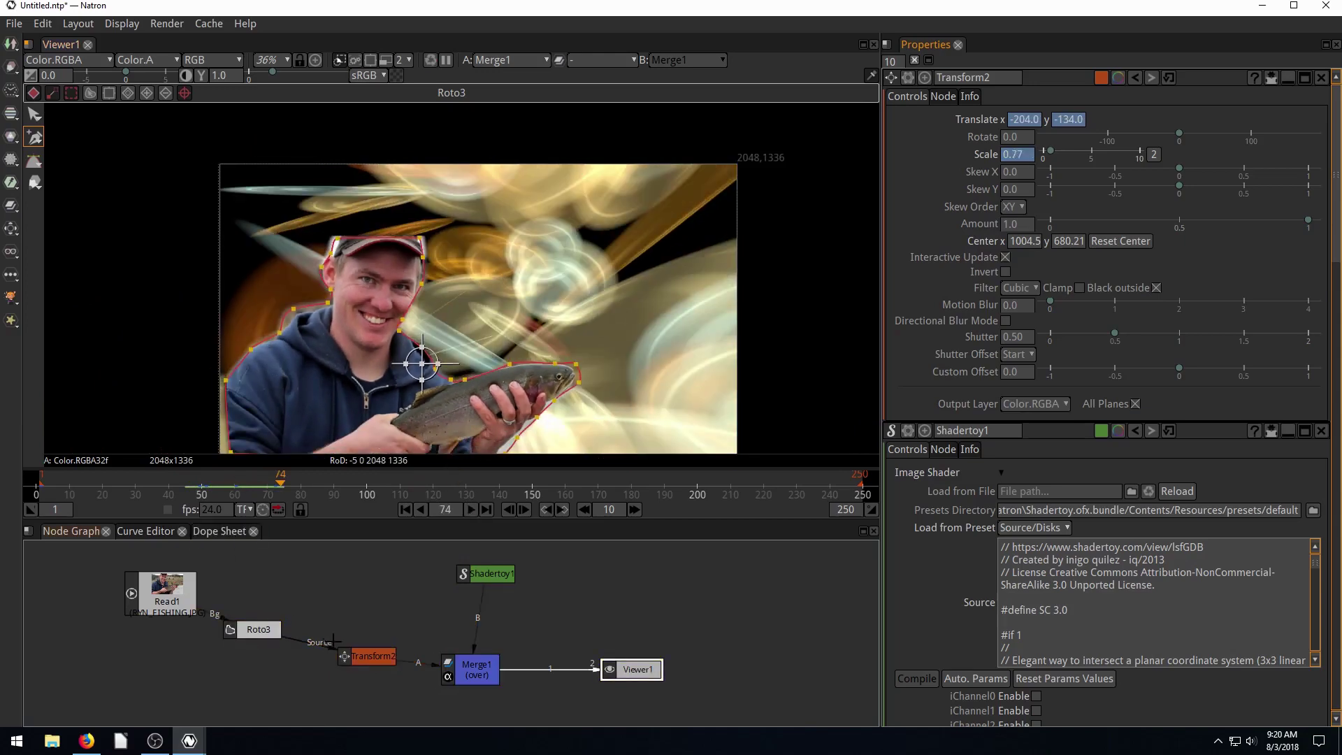
left_click(268, 635)
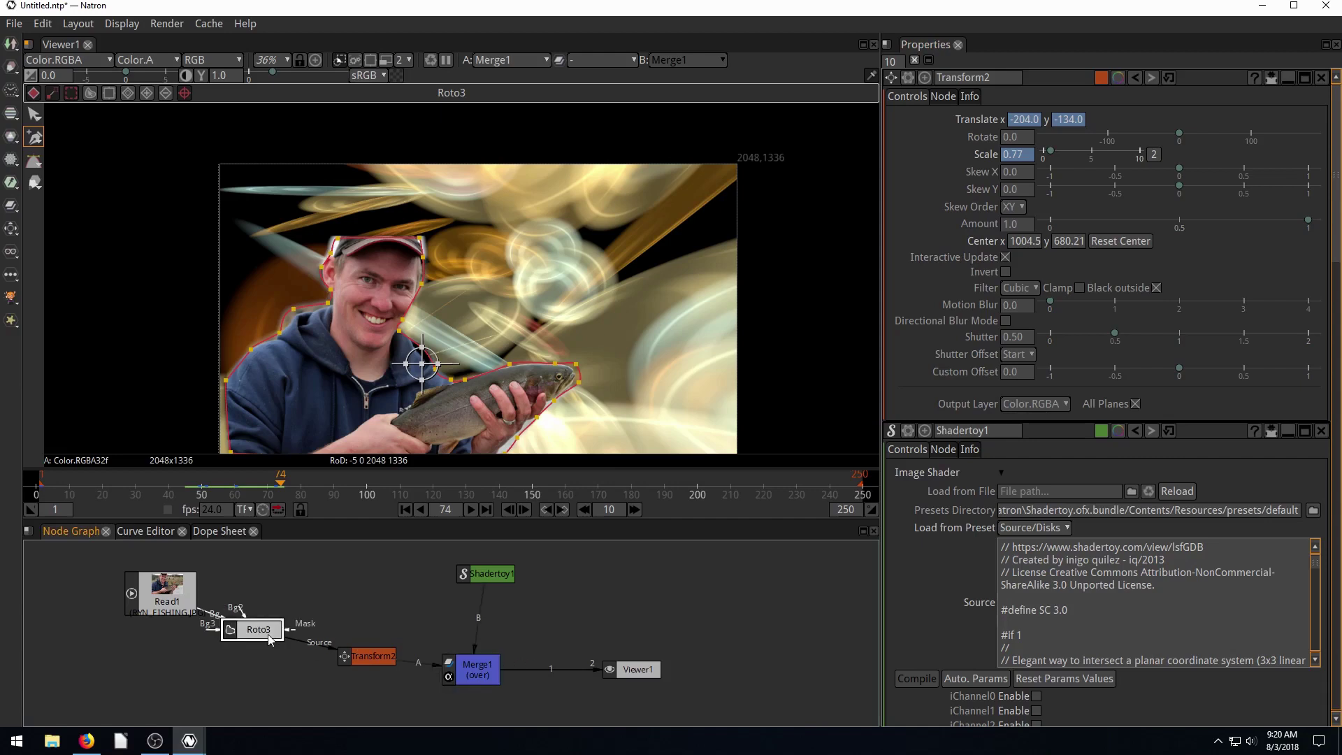
key("d")
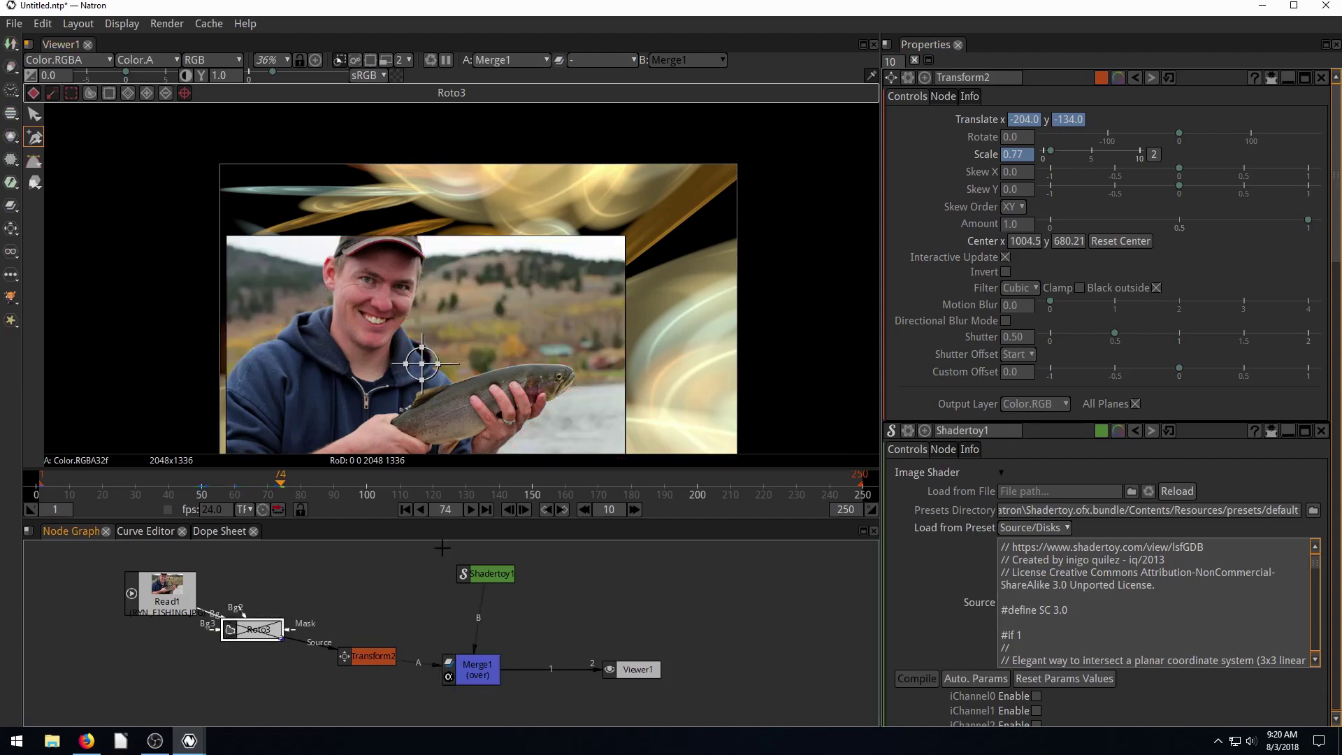
left_click(471, 510)
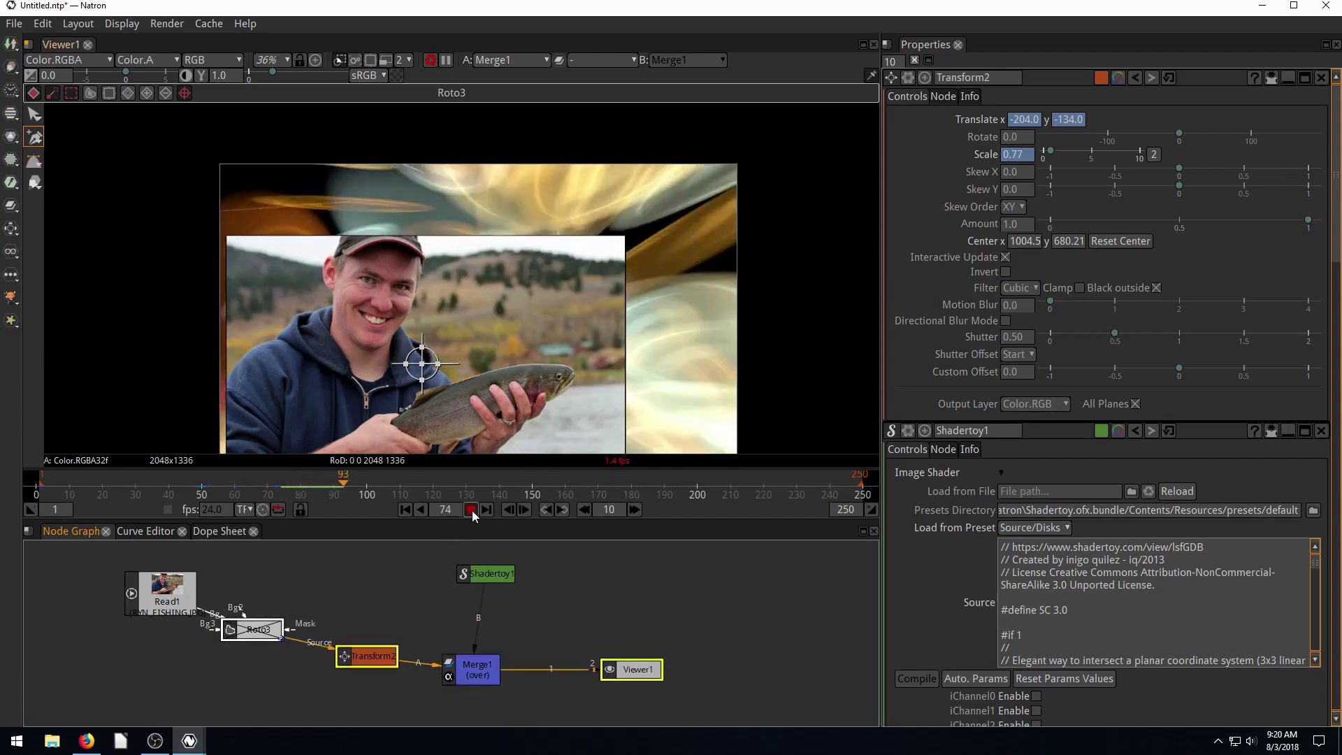
left_click(92, 484)
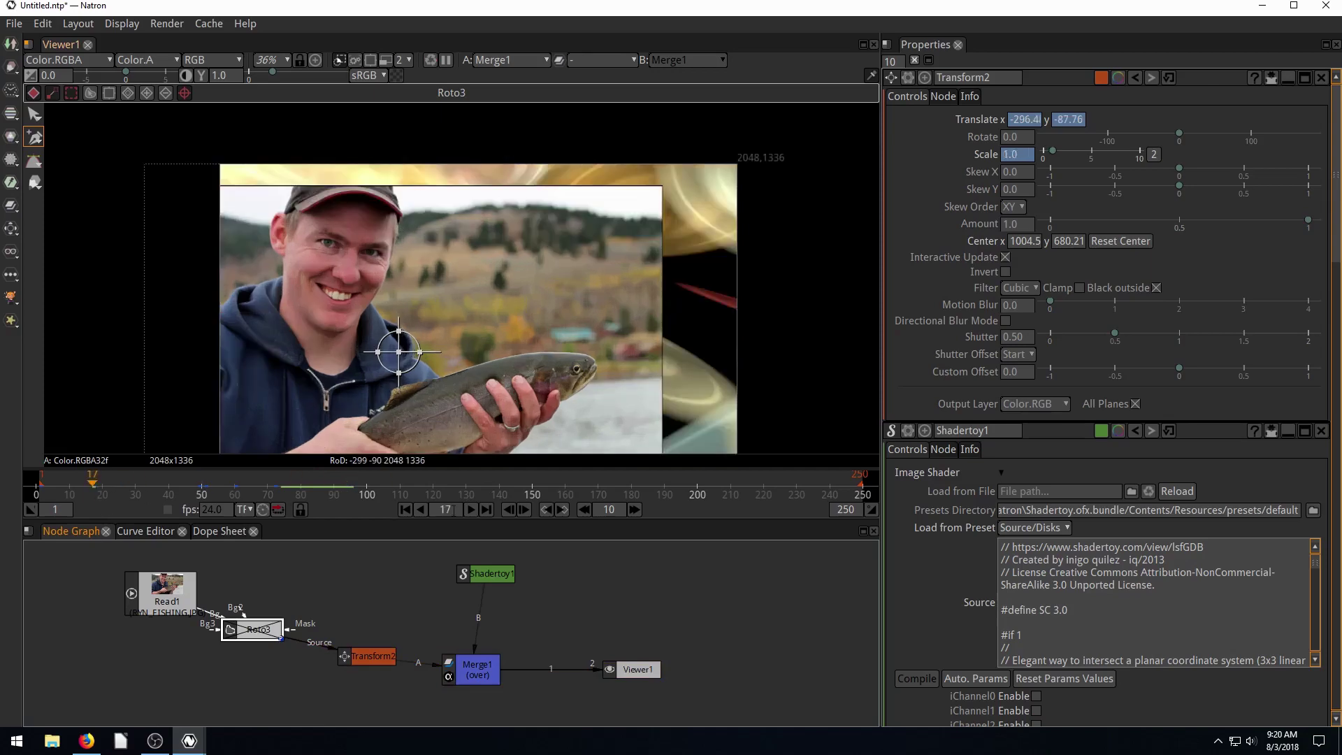
left_click(470, 510)
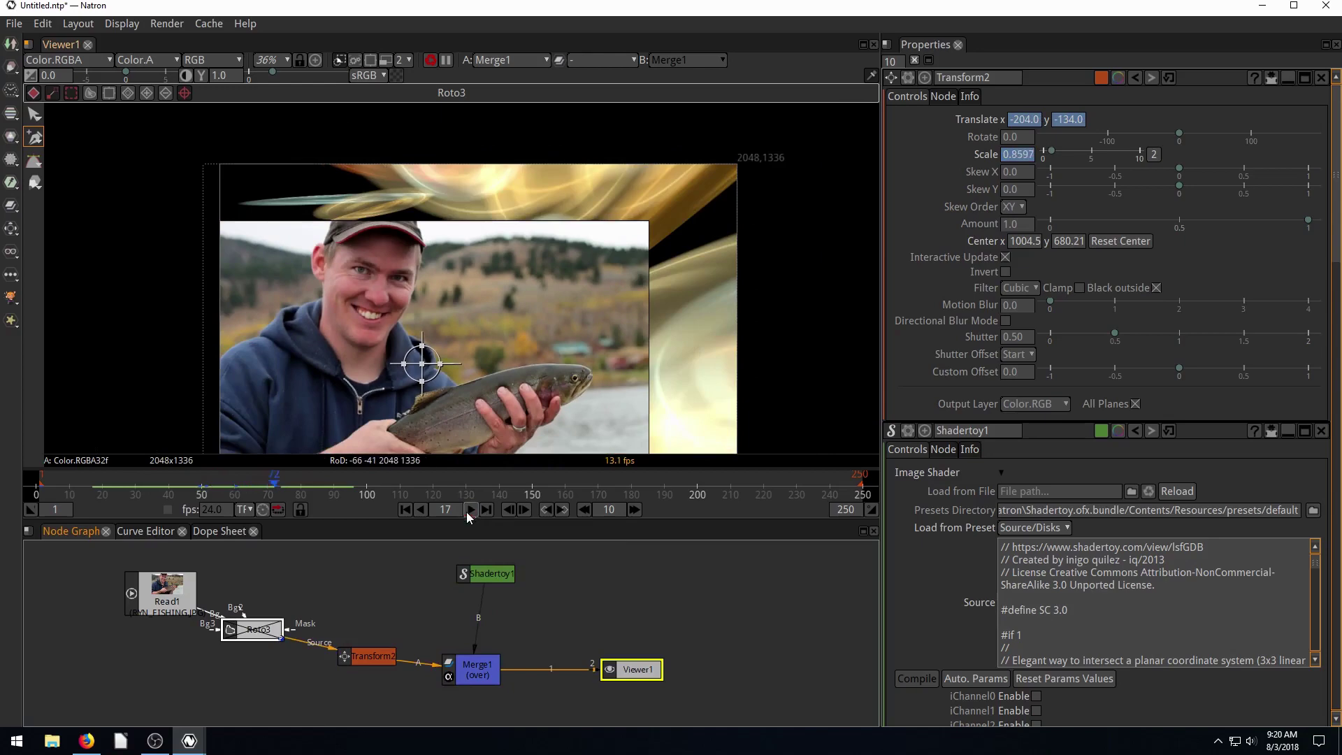
left_click(245, 635)
key("d")
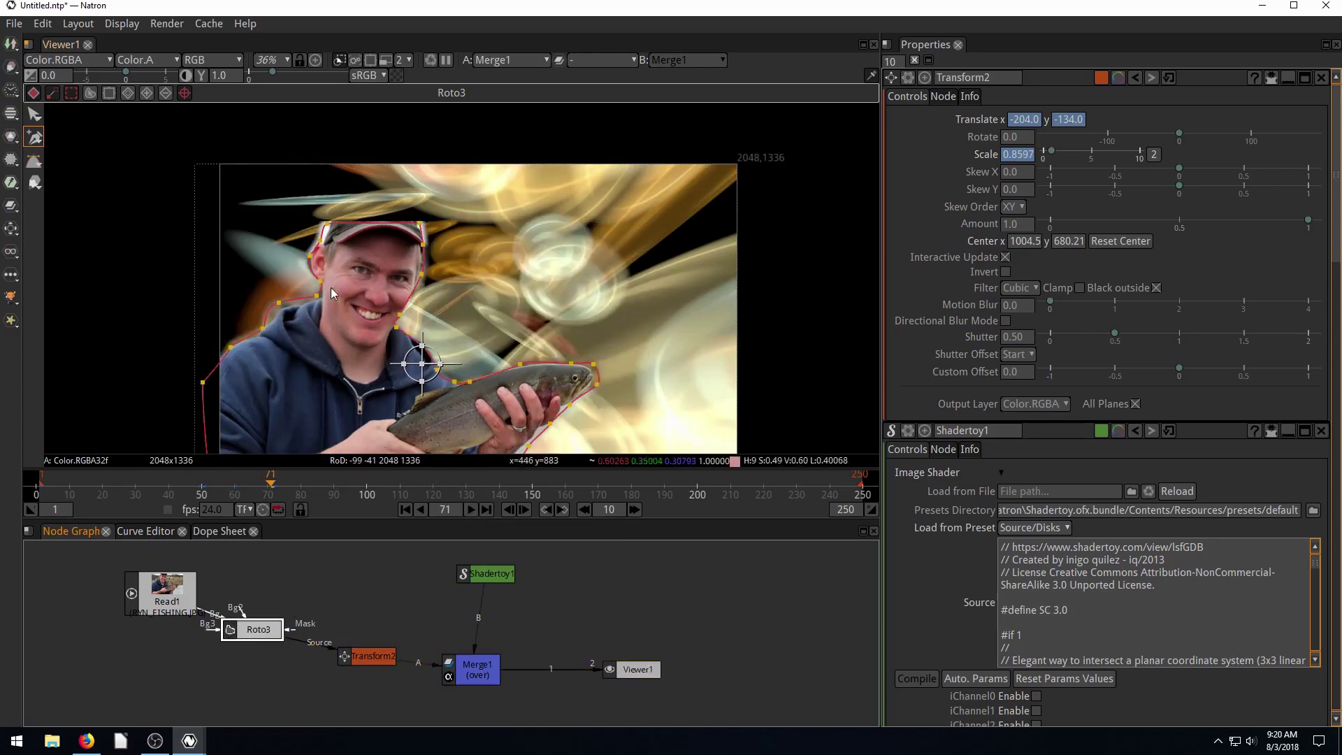
left_click(470, 509)
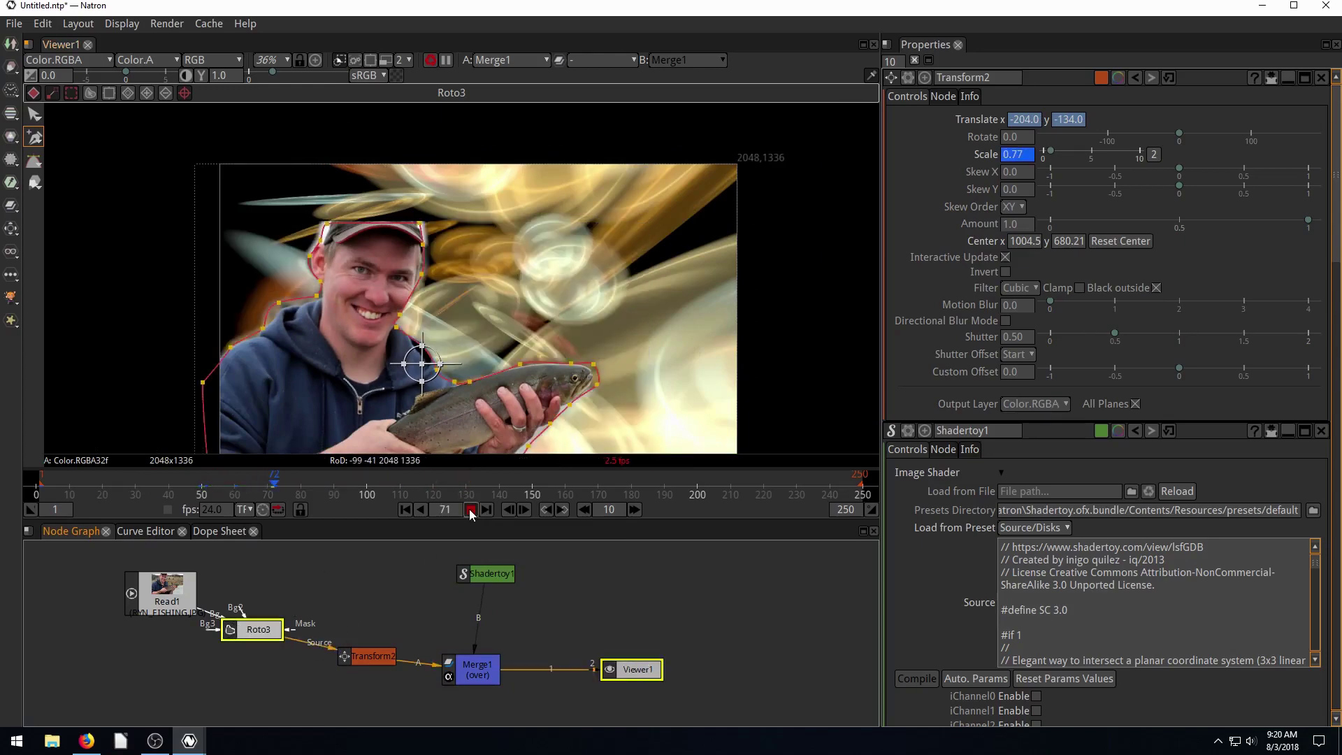
left_click(469, 509)
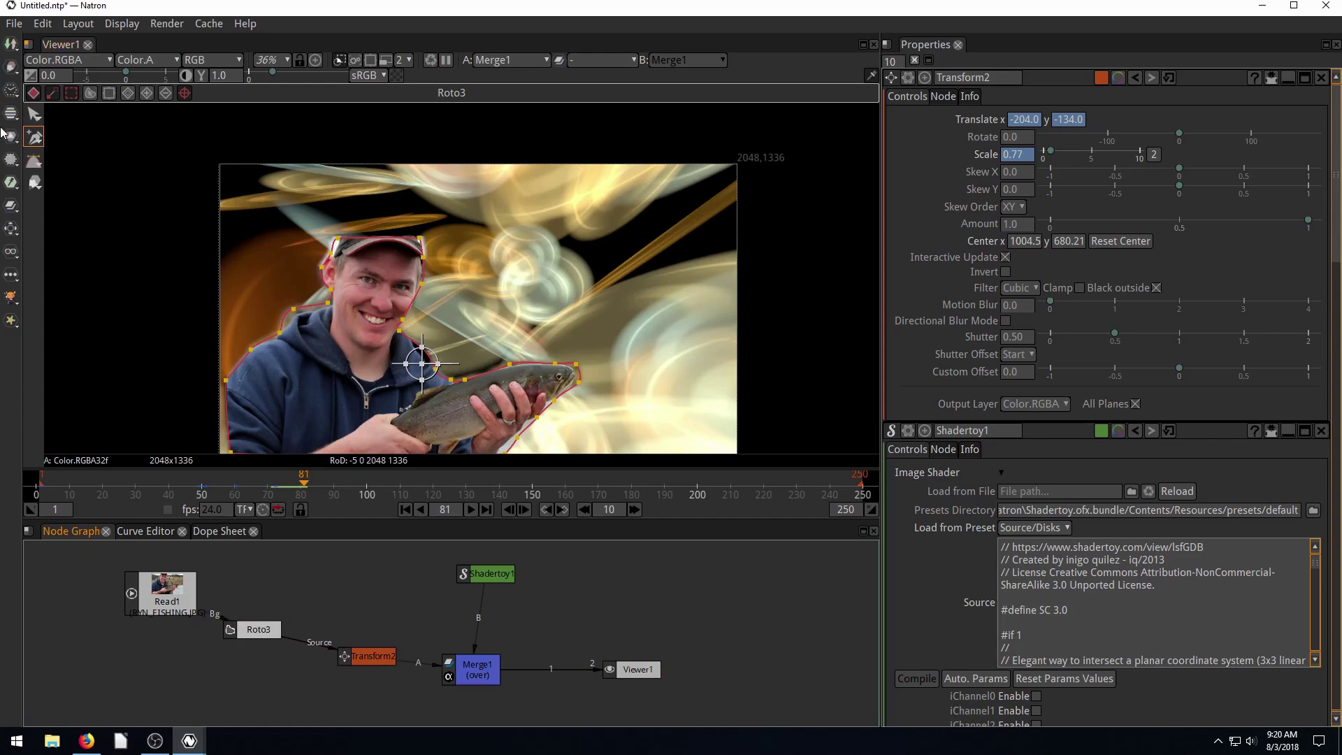
Switch the roto pen tool to Add points for adding control points to the shape.
left_click(31, 137)
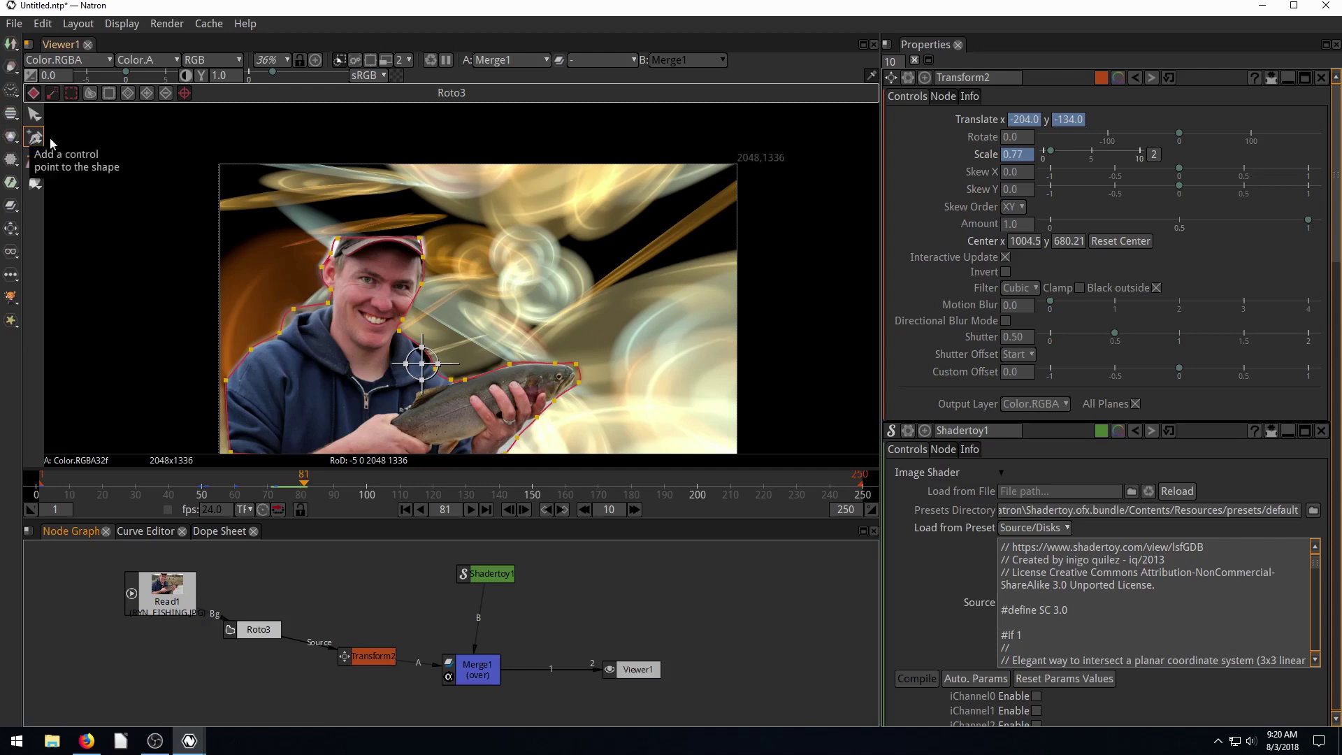
left_click(41, 159)
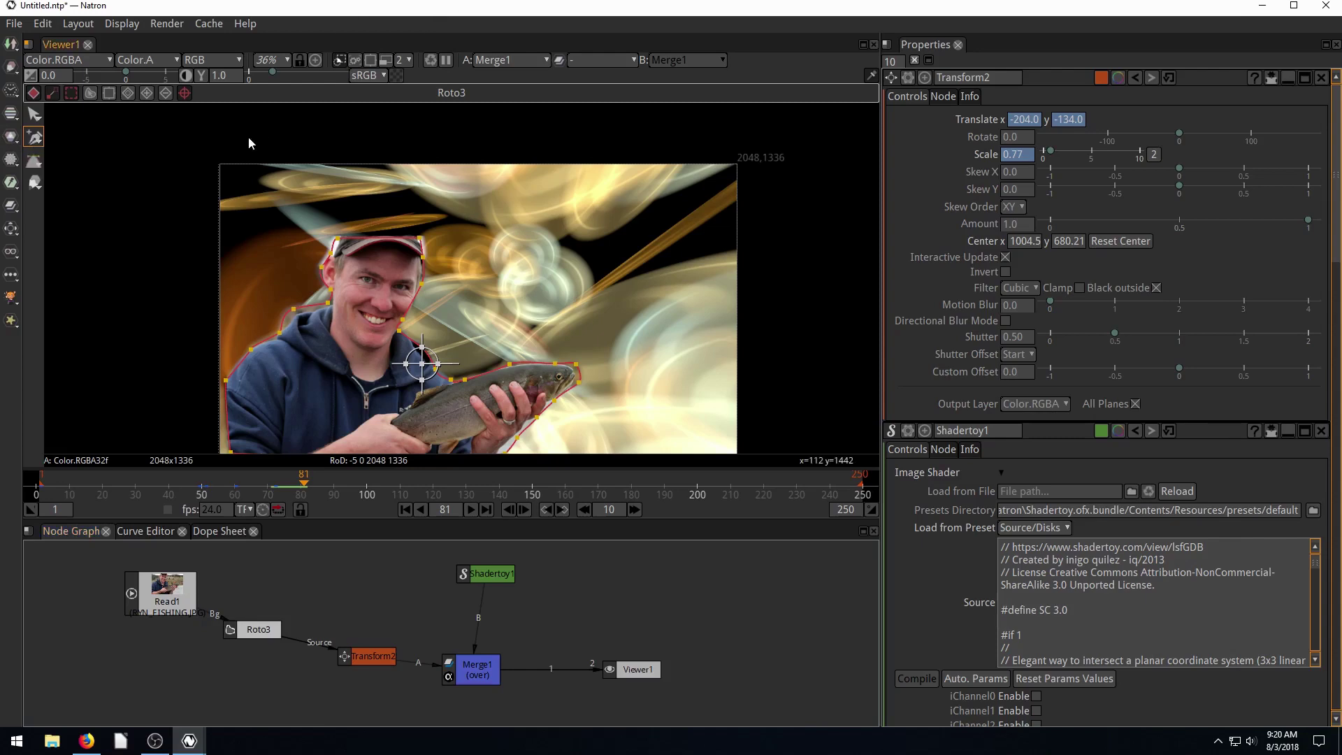